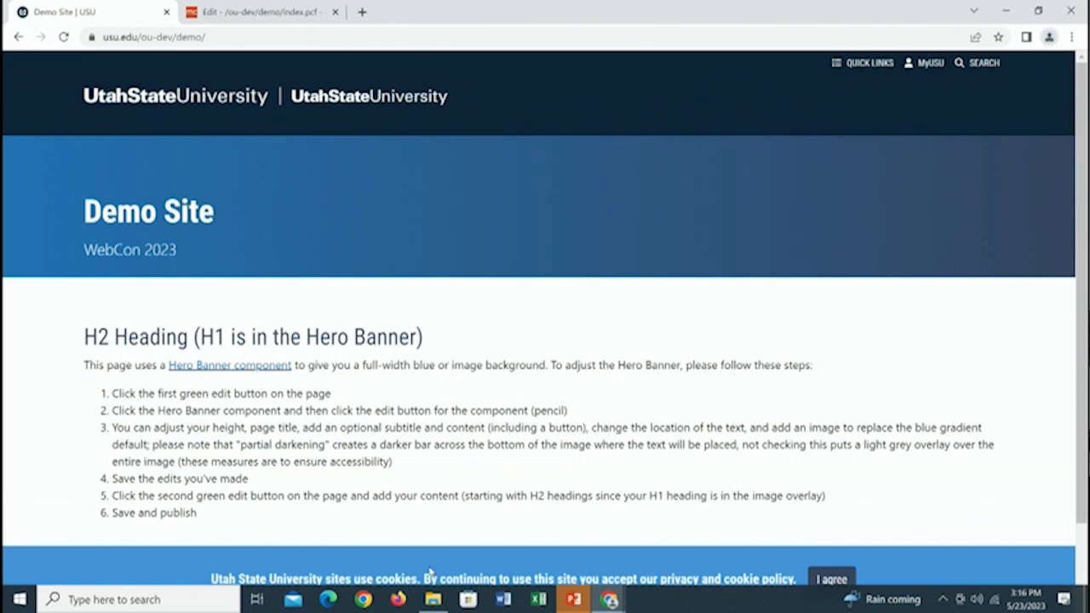
Step: Accept the demo site's cookie notice, then switch to the index.pcf editing page in Omni CMS with the gadgets closed
{"action": "left_click", "coordinate": [819, 579]}
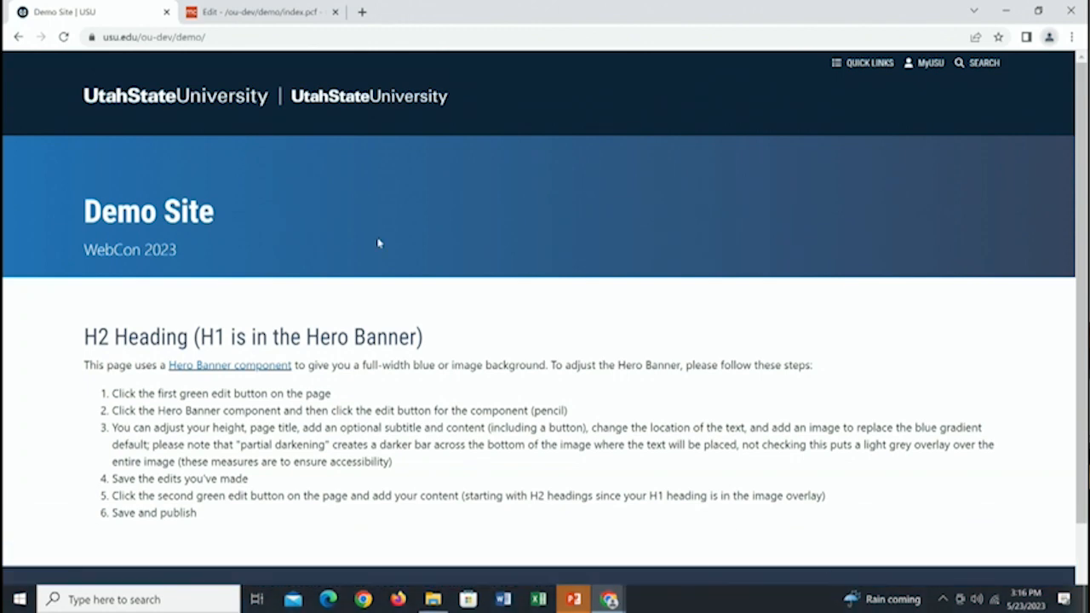
{"action": "left_click", "coordinate": [236, 10]}
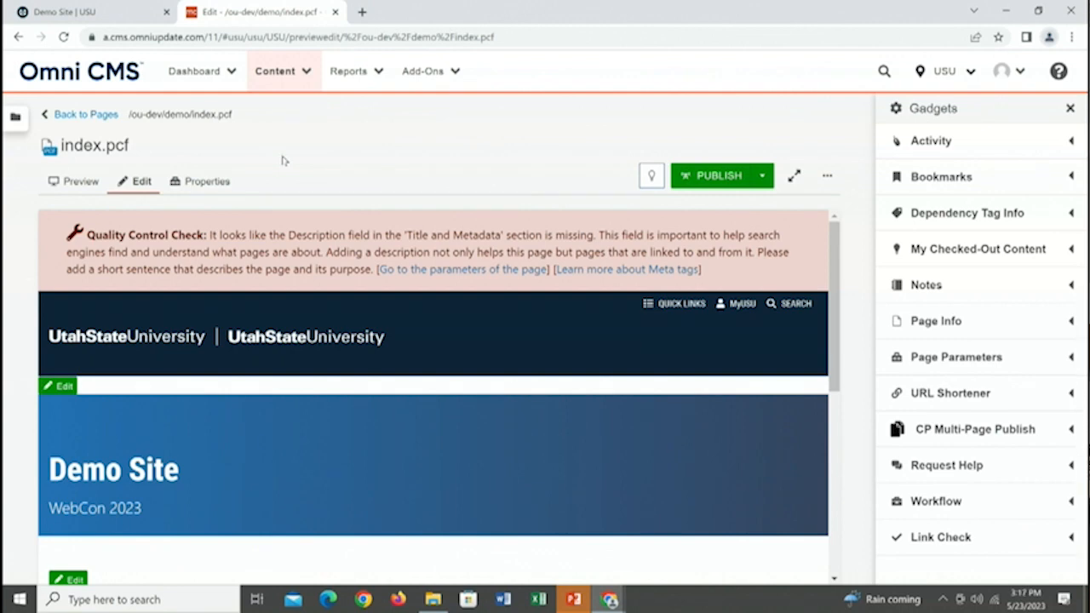
{"action": "left_click", "coordinate": [1070, 108]}
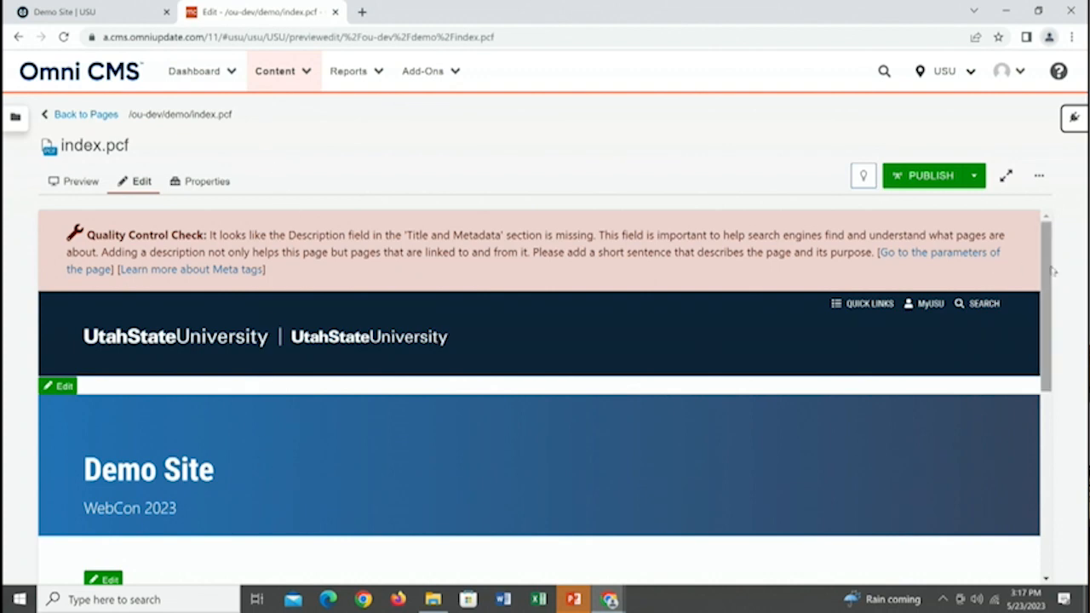
Step: Open the content region below the hero banner for editing and turn on its block outlines
{"action": "left_click_drag", "start_coordinate": [1055, 271], "coordinate": [1064, 433]}
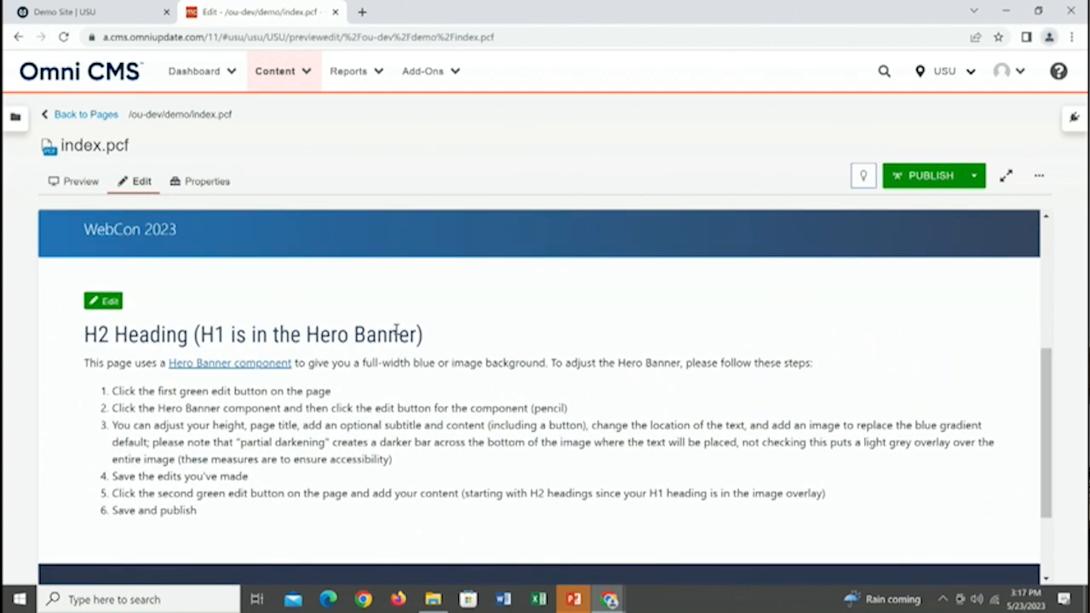
{"action": "left_click", "coordinate": [103, 300]}
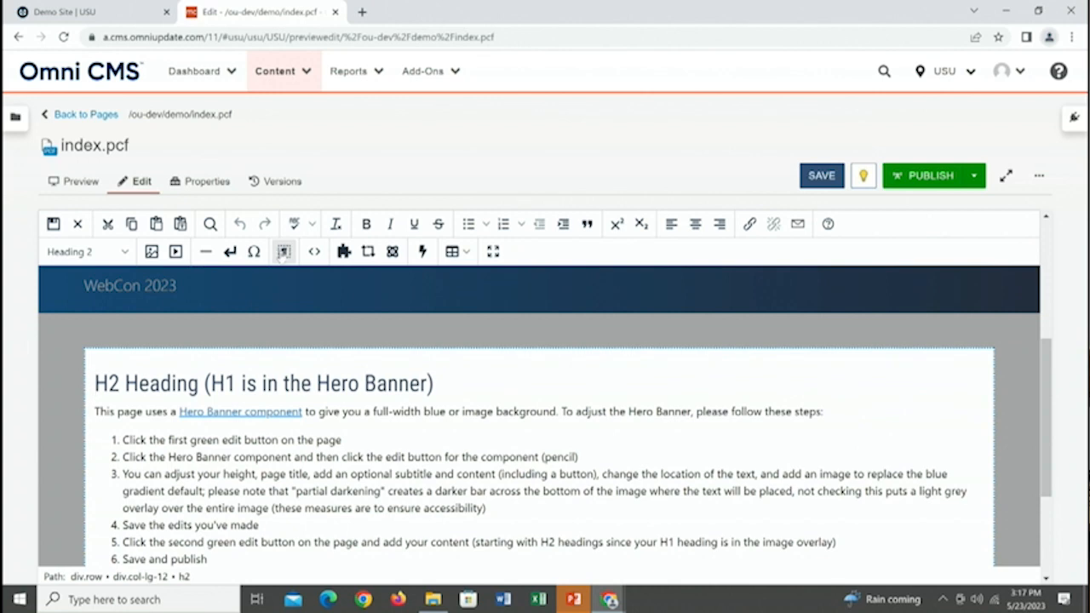
{"action": "left_click", "coordinate": [284, 251]}
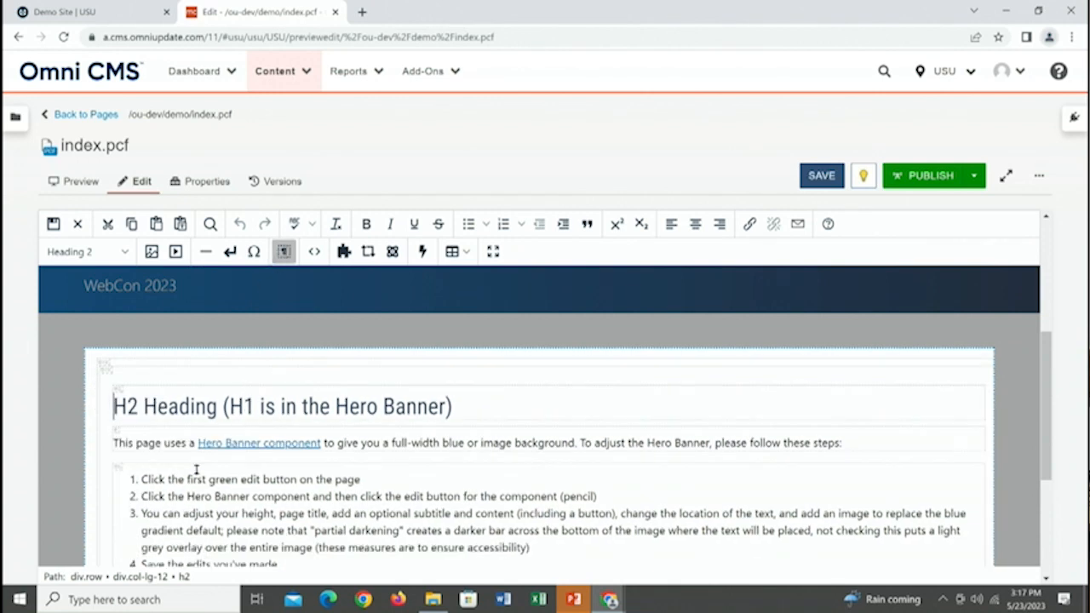
Step: Delete all existing content from the region, including the H2 heading, introductory paragraph and numbered instructions
{"action": "key", "text": "super+a"}
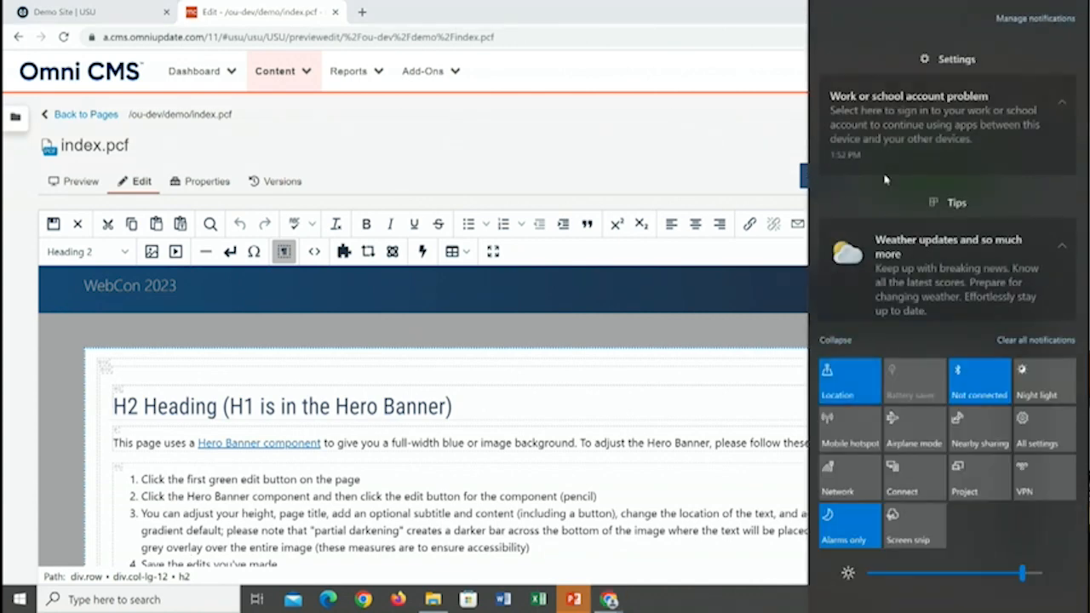
{"action": "left_click", "coordinate": [635, 439]}
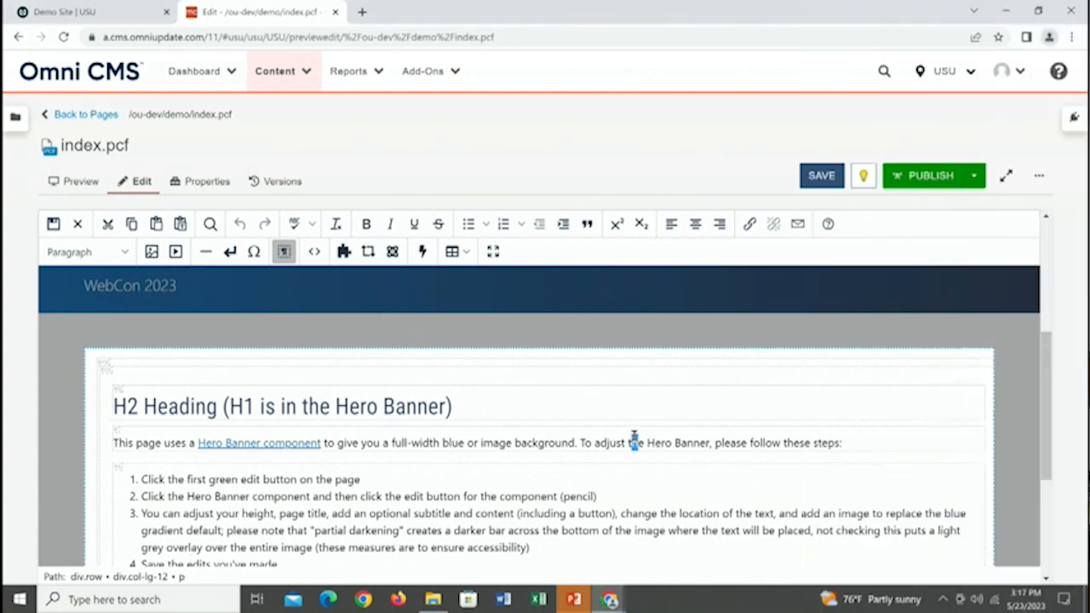
{"action": "key", "text": "ctrl+a"}
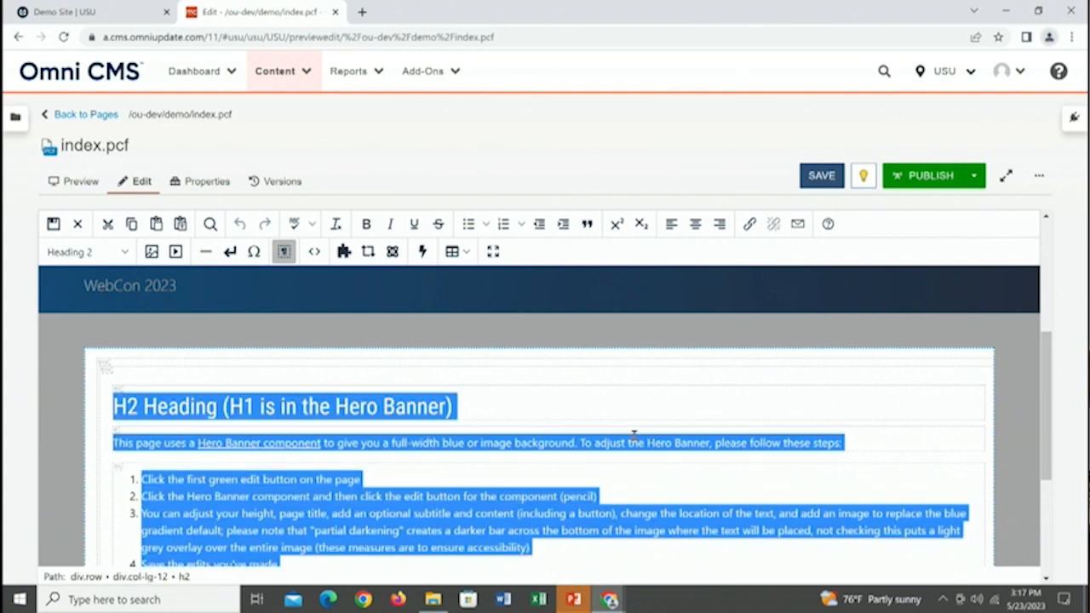
{"action": "key", "text": "Delete"}
Step: Insert the "2 Columns" snippet from the "1 - Columns (Bootstrap 4)" category into the empty region
{"action": "left_click", "coordinate": [343, 251]}
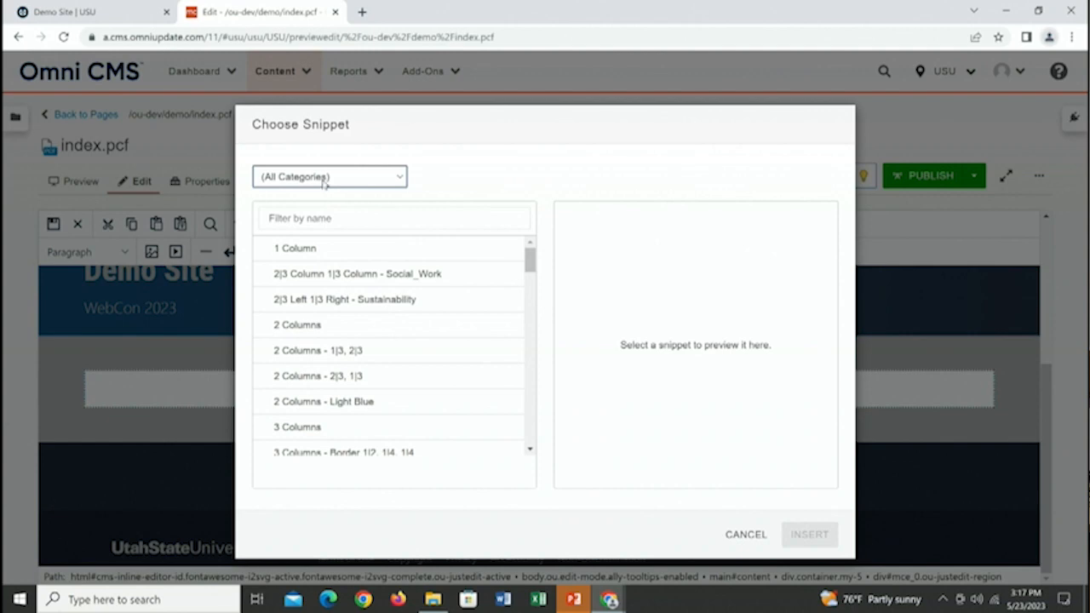
{"action": "left_click", "coordinate": [326, 176]}
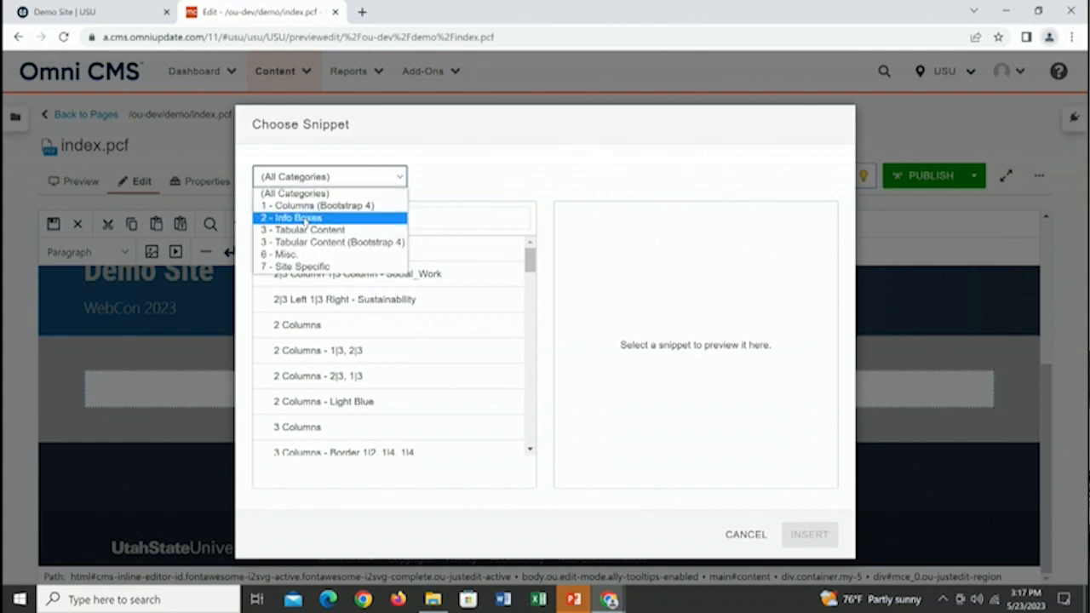
{"action": "left_click", "coordinate": [319, 205]}
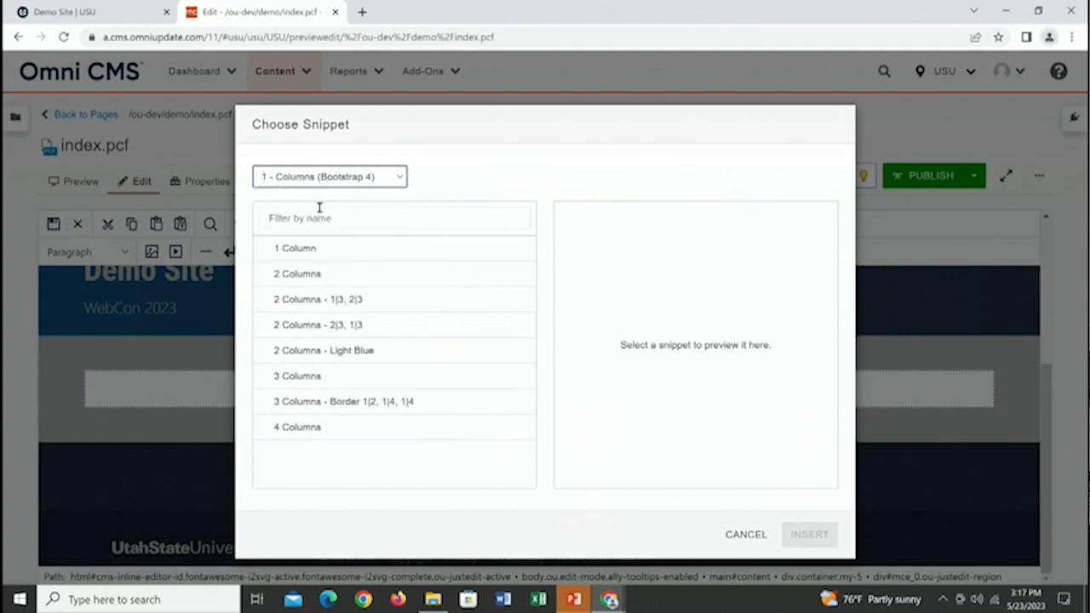
{"action": "left_click", "coordinate": [315, 281]}
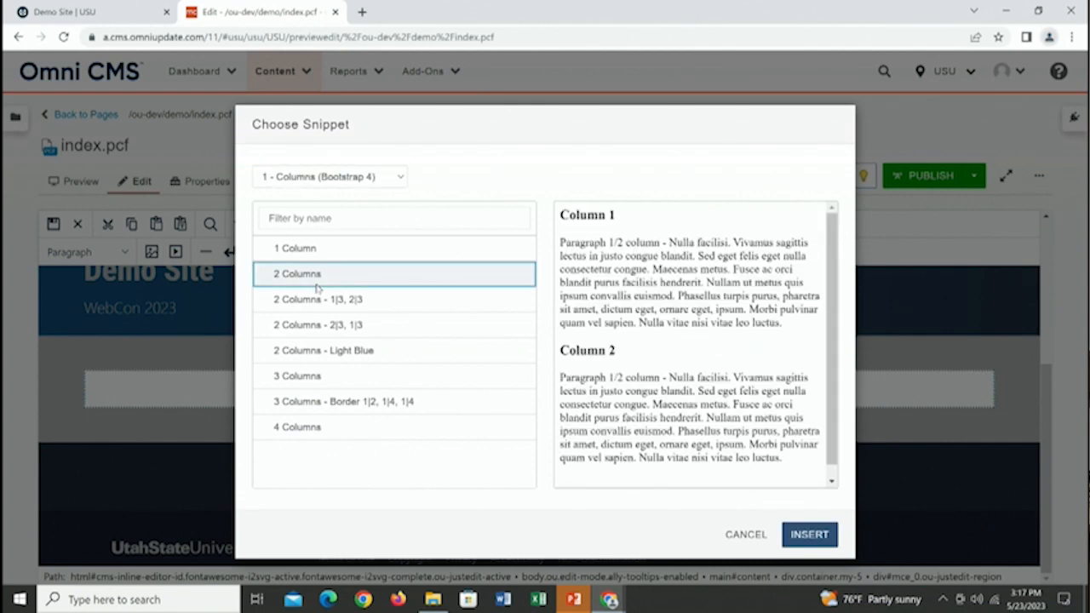
{"action": "right_click", "coordinate": [824, 543]}
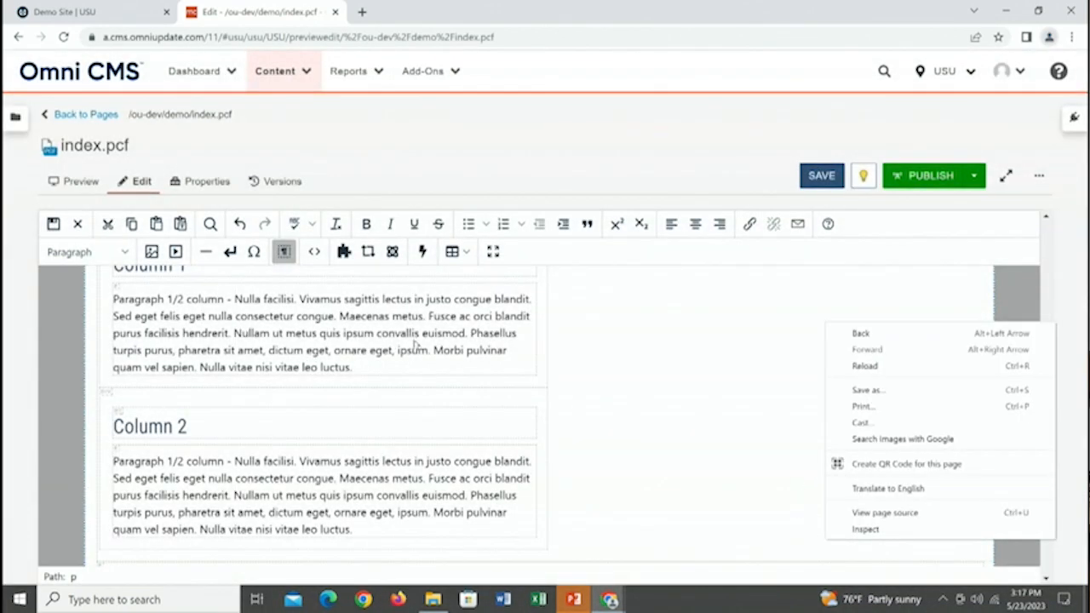
Step: Delete the placeholder paragraph under the Column 1 heading
{"action": "left_click", "coordinate": [371, 358]}
{"action": "left_click_drag", "start_coordinate": [356, 366], "coordinate": [114, 292]}
{"action": "key", "text": "BackSpace"}
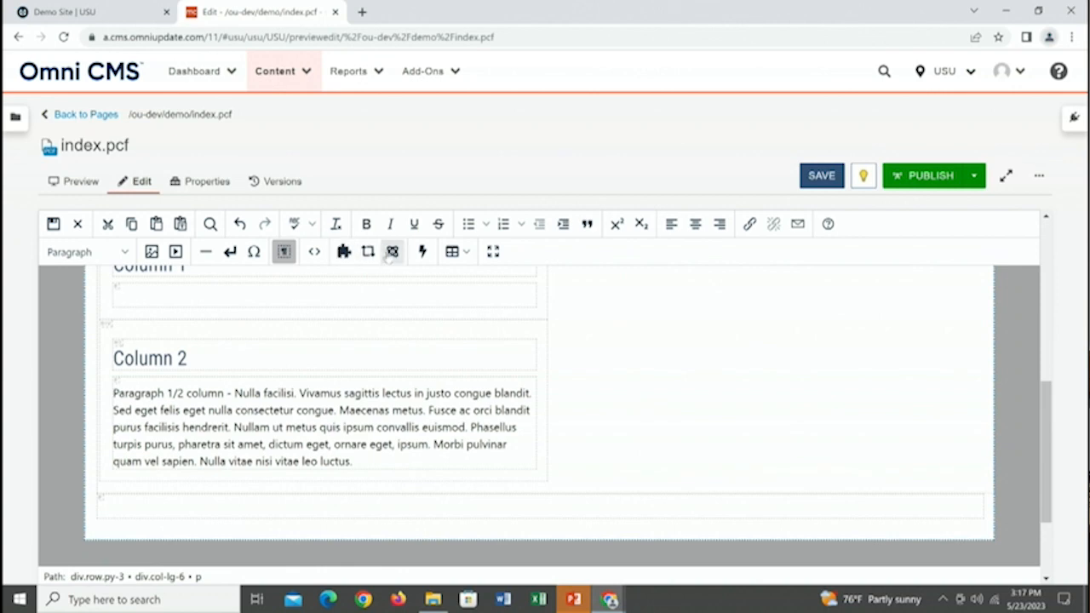
Step: Insert the form asset "IT Web - TEST FORM" under the Column 1 heading, filtering assets by Form type and "test"
{"action": "left_click", "coordinate": [362, 253]}
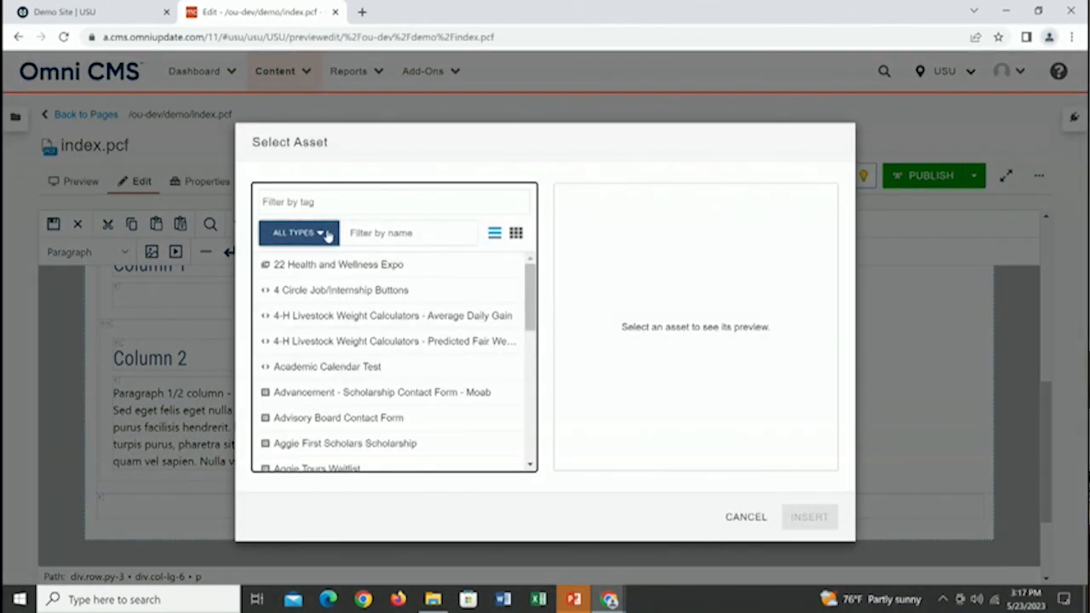
{"action": "left_click", "coordinate": [328, 232]}
{"action": "left_click", "coordinate": [308, 376]}
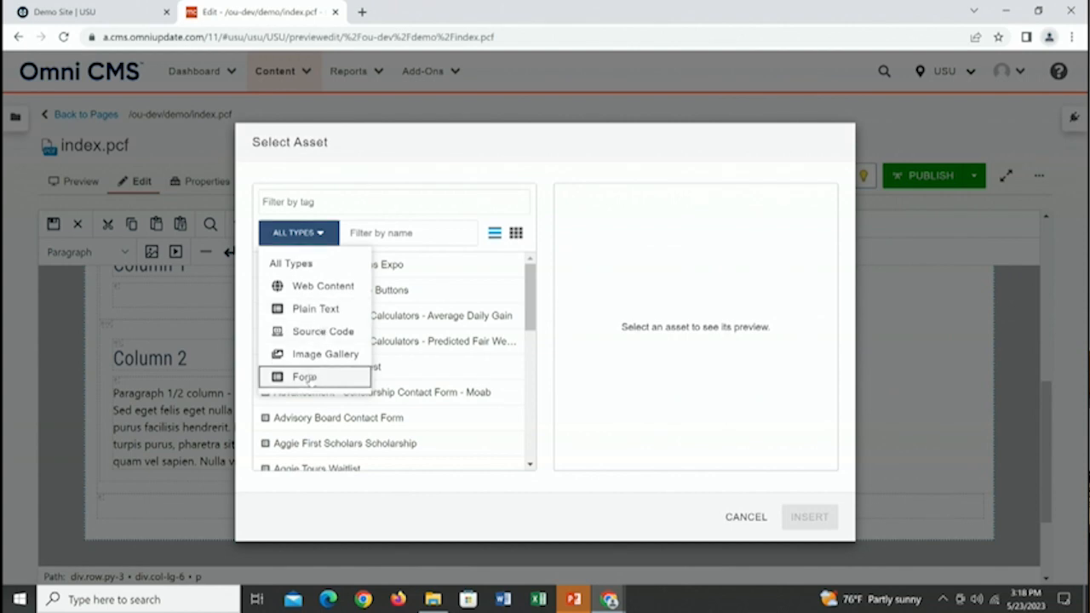
{"action": "left_click", "coordinate": [386, 233]}
{"action": "type", "text": "test"}
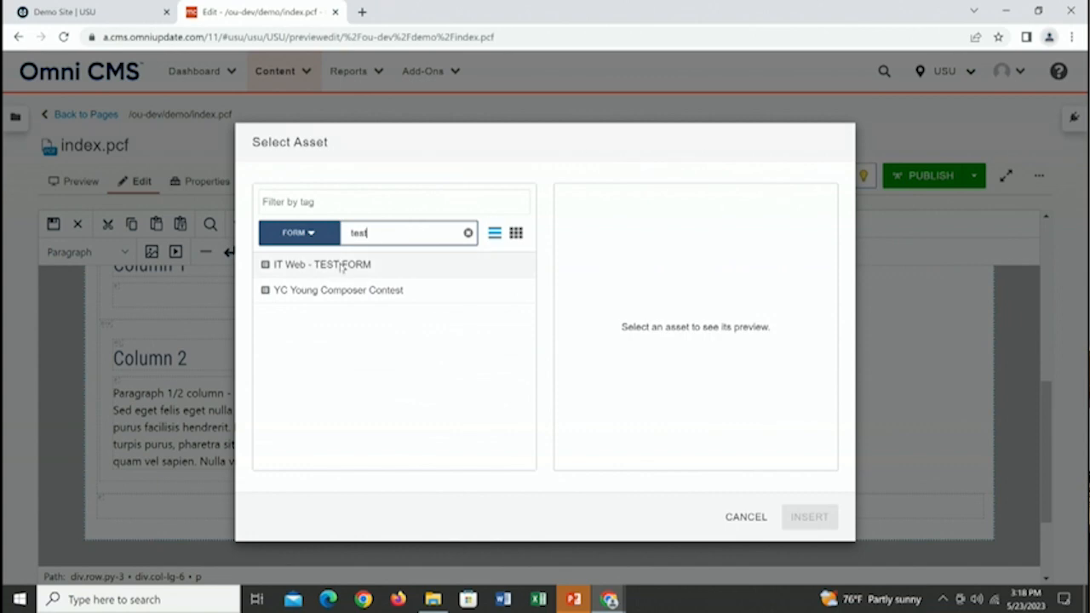
{"action": "left_click", "coordinate": [337, 265]}
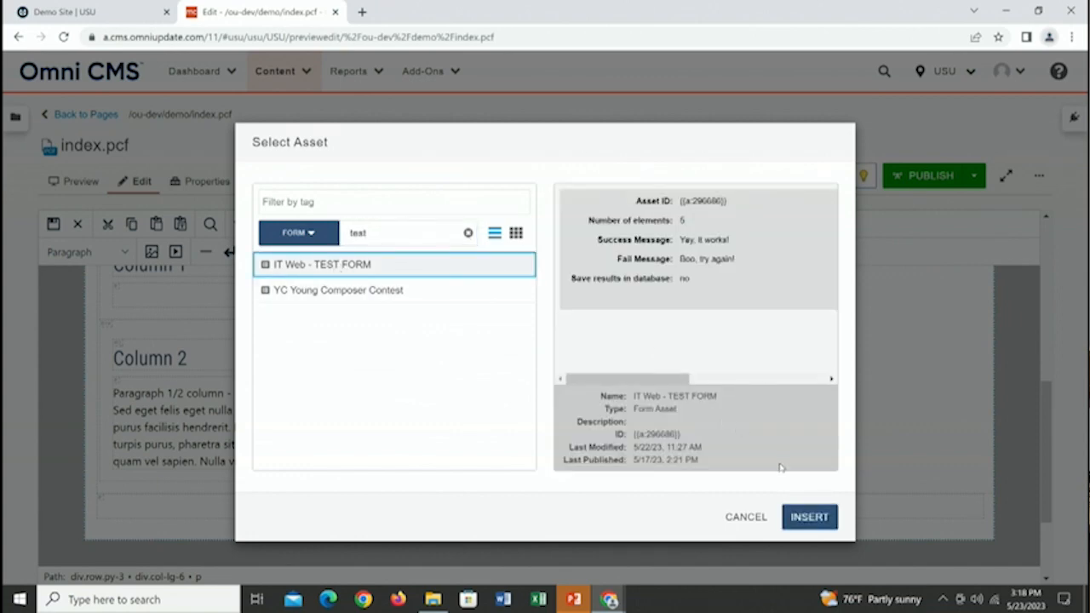
{"action": "left_click", "coordinate": [809, 517]}
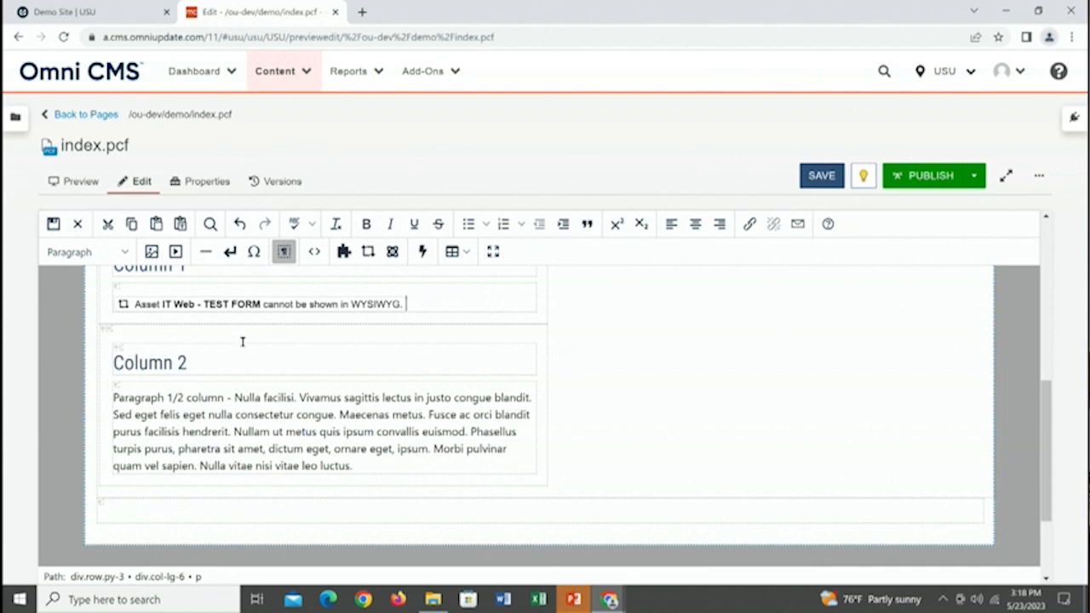
Step: Replace the Column 1 heading with "Demo Form" and save the page content
{"action": "left_click_drag", "start_coordinate": [1047, 399], "coordinate": [1046, 331]}
{"action": "left_click_drag", "start_coordinate": [188, 411], "coordinate": [109, 411]}
{"action": "type", "text": "Demo Form"}
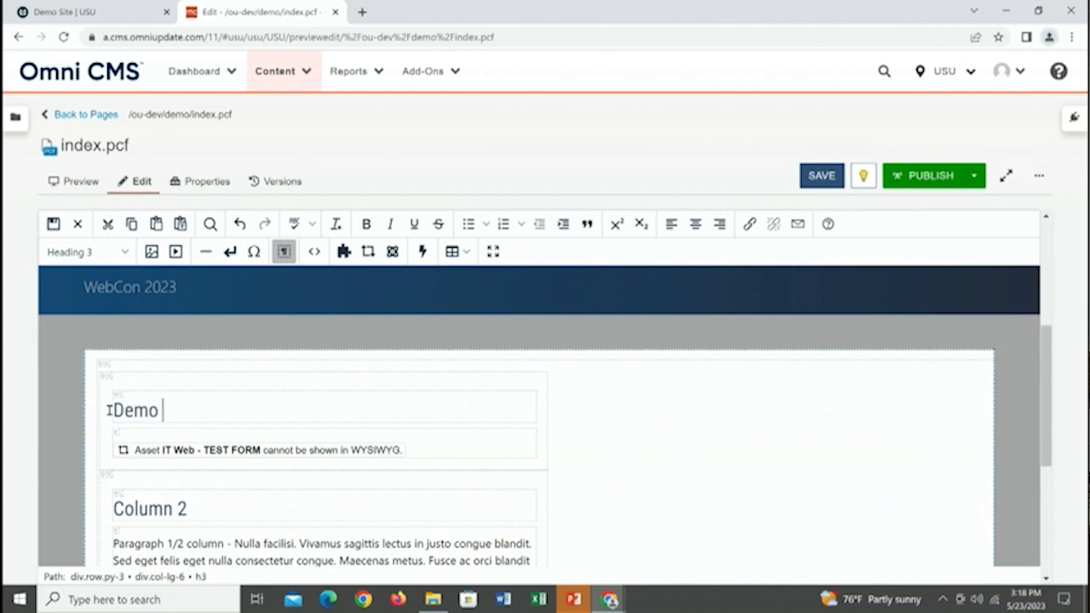
{"action": "left_click", "coordinate": [52, 224]}
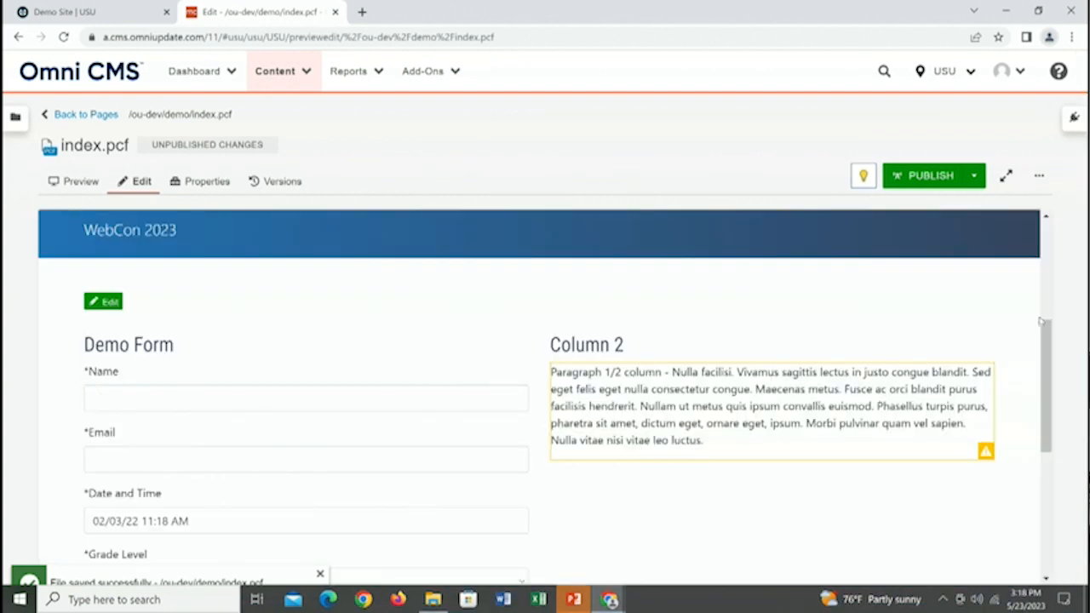
Step: Open the IT Web - TEST FORM asset through the dependency tag listed in the page's info
{"action": "left_click_drag", "start_coordinate": [1048, 341], "coordinate": [1050, 383]}
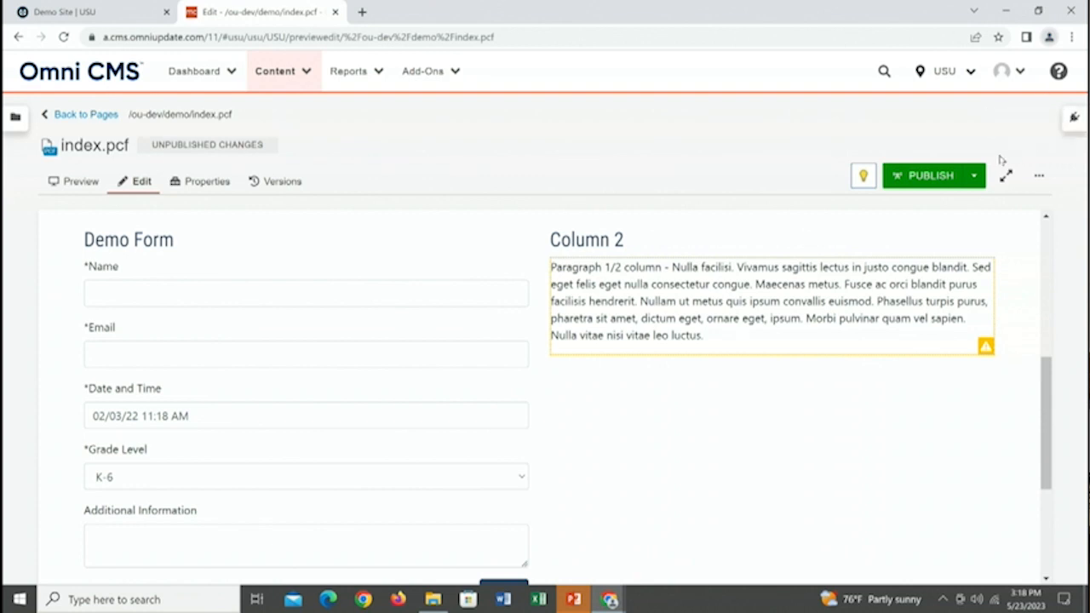
{"action": "left_click", "coordinate": [1074, 118]}
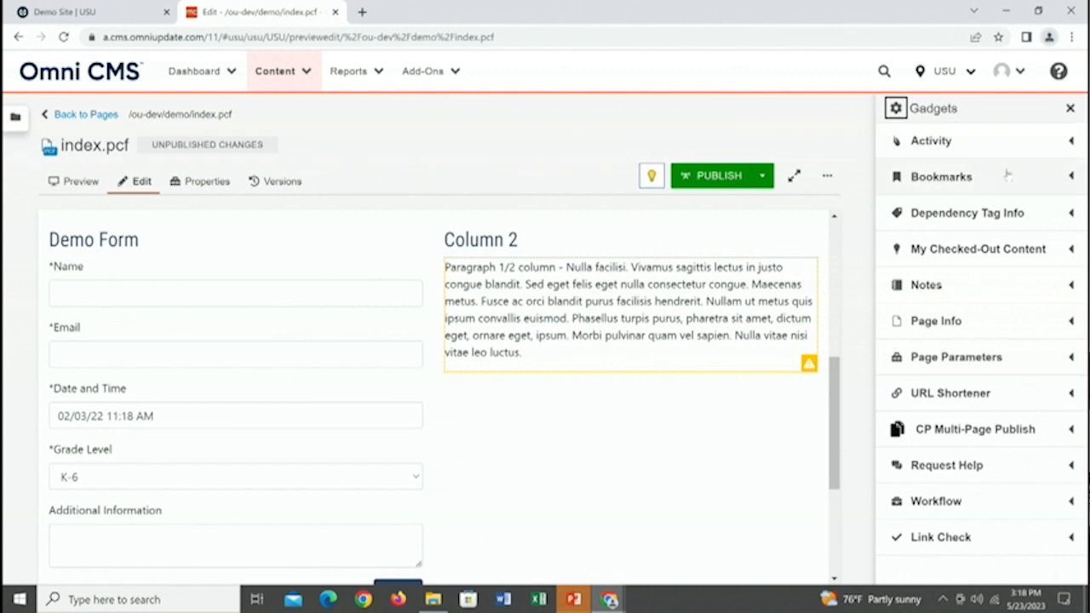
{"action": "left_click", "coordinate": [961, 324]}
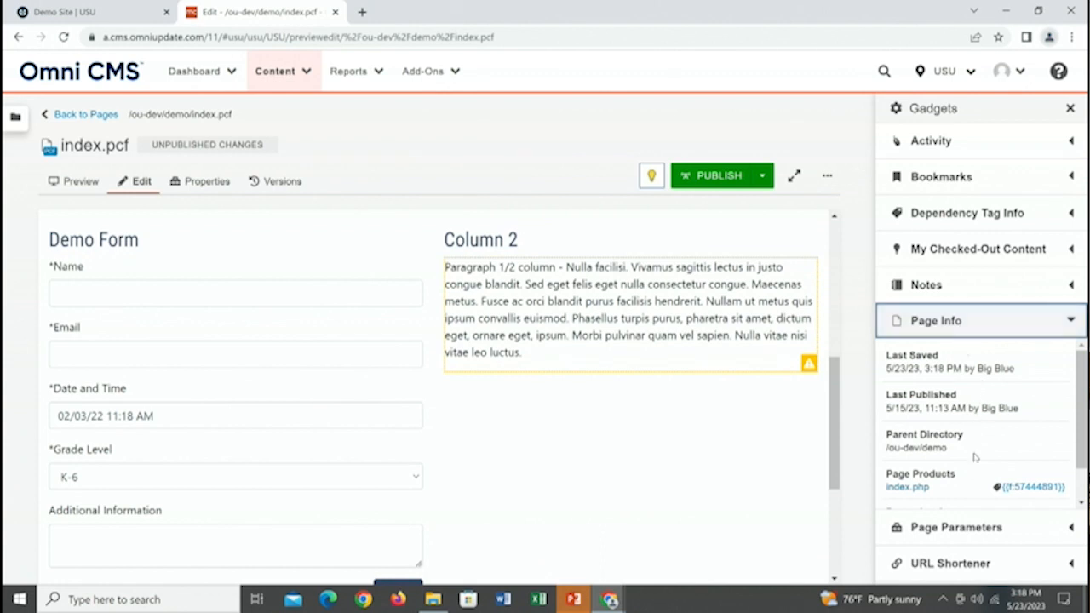
{"action": "scroll", "coordinate": [1083, 424], "scroll_direction": "down", "scroll_amount": 1}
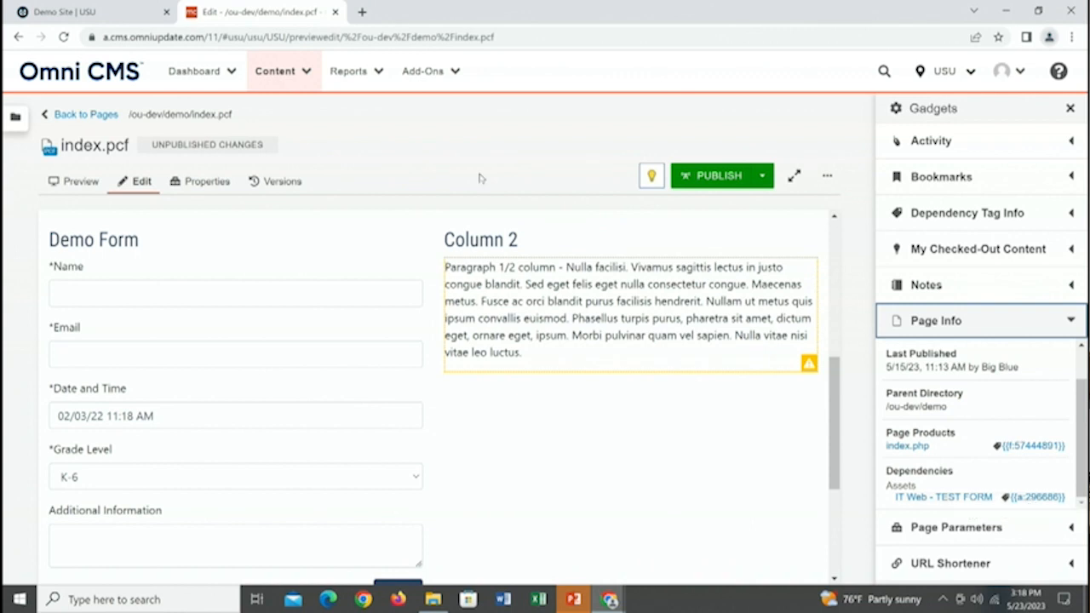
{"action": "left_click", "coordinate": [270, 73]}
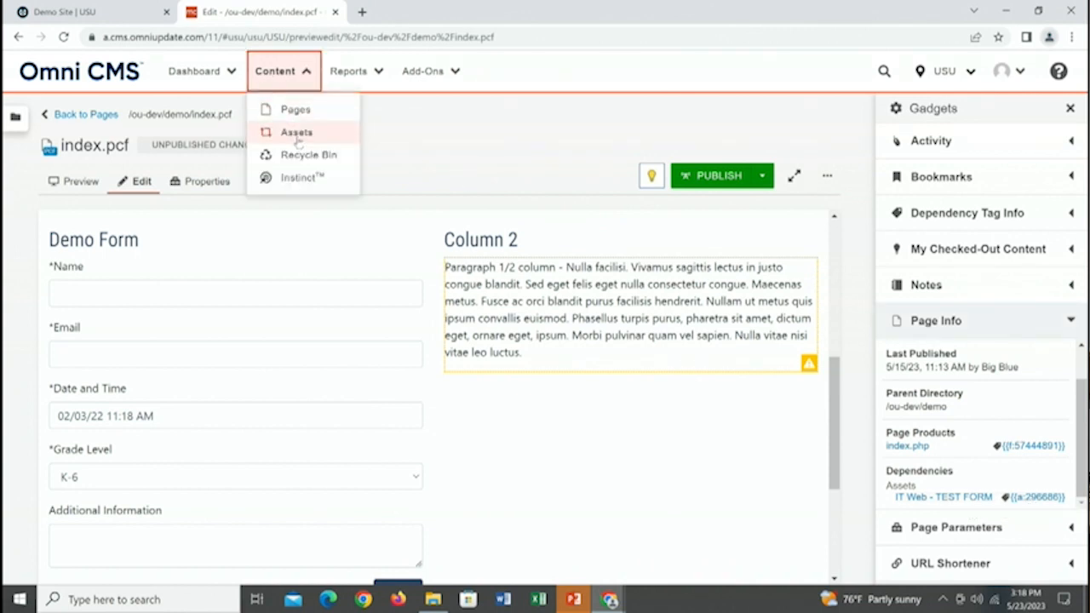
{"action": "left_click", "coordinate": [1033, 497]}
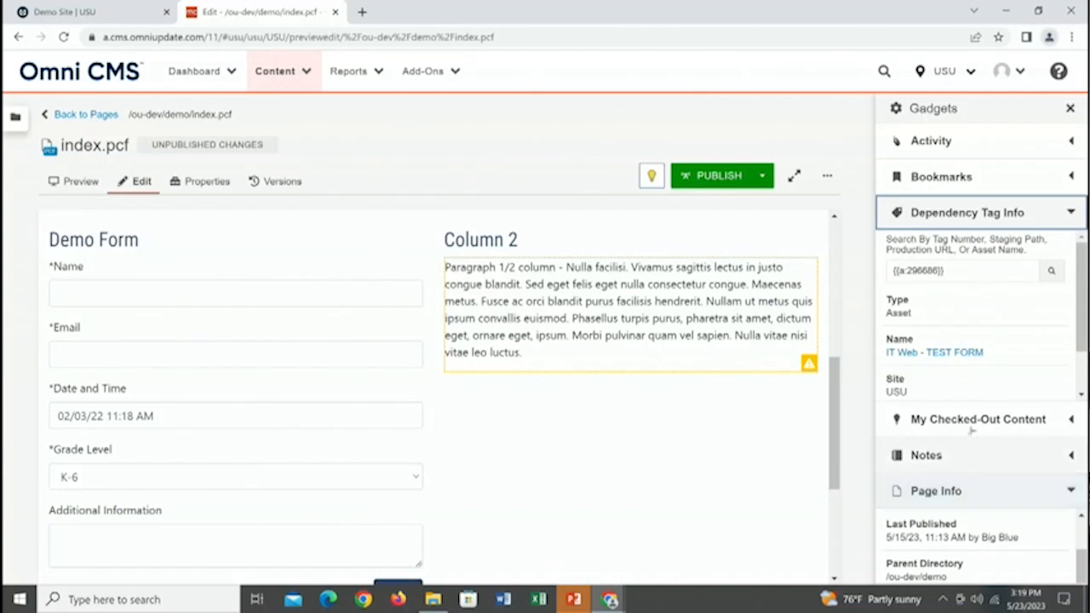
{"action": "left_click", "coordinate": [947, 354]}
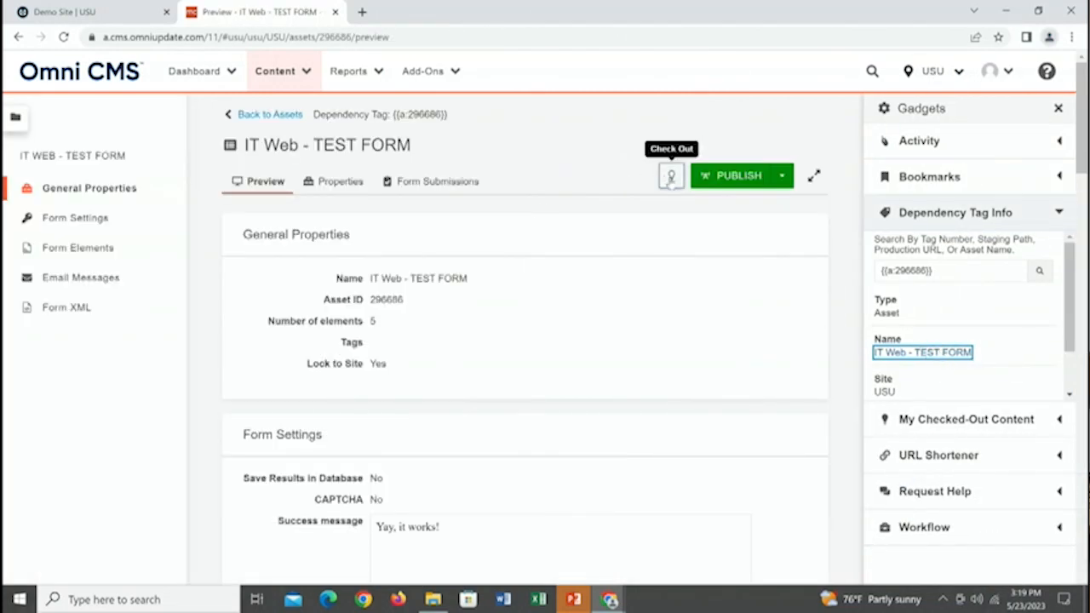
Step: Check out the IT Web - TEST FORM asset and open its form settings for editing
{"action": "left_click", "coordinate": [671, 175]}
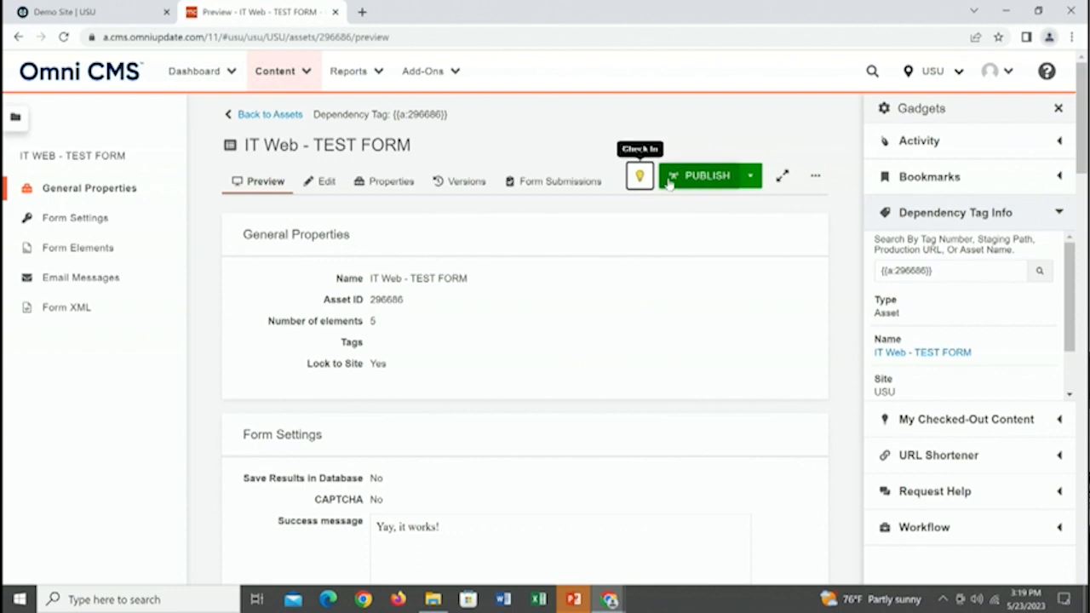
{"action": "left_click", "coordinate": [325, 182]}
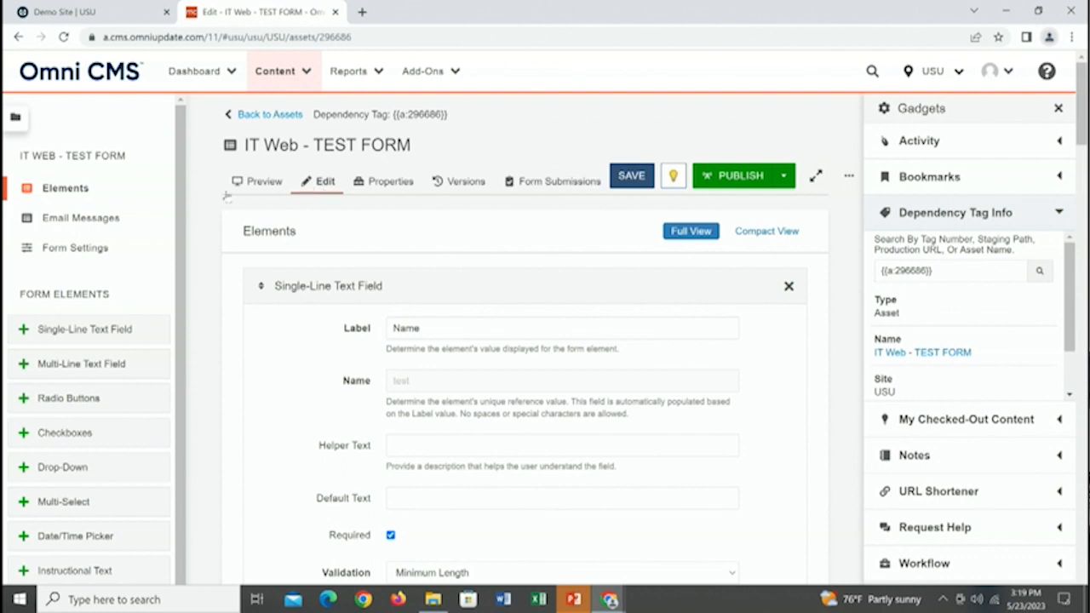
{"action": "left_click", "coordinate": [80, 249]}
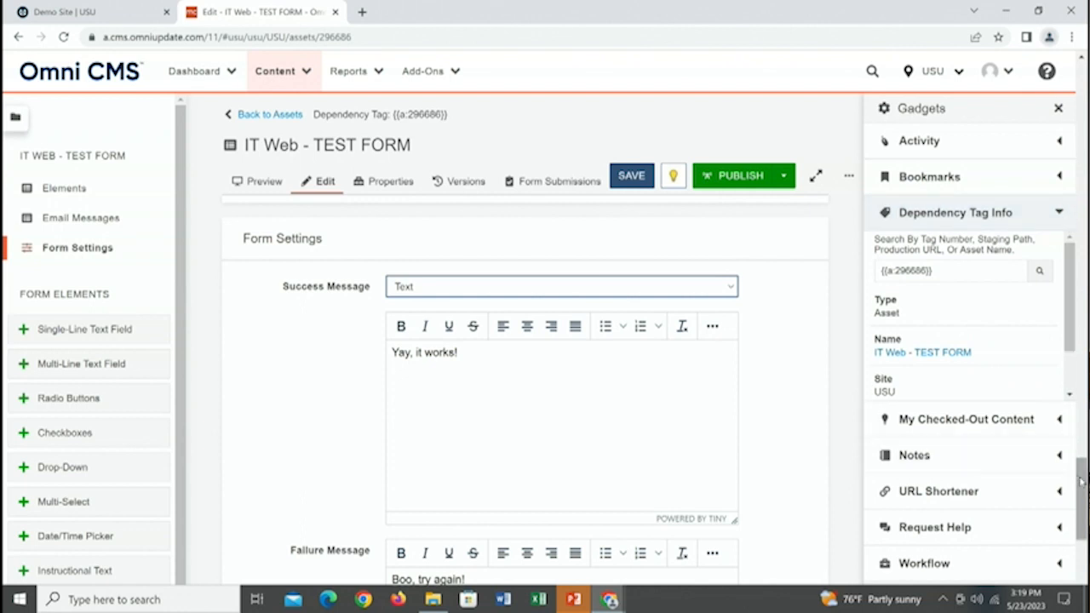
Step: Include CAPTCHA in the form's settings and save the asset
{"action": "scroll", "coordinate": [1083, 515], "scroll_direction": "down", "scroll_amount": 2}
{"action": "scroll", "coordinate": [1083, 514], "scroll_direction": "down", "scroll_amount": 3}
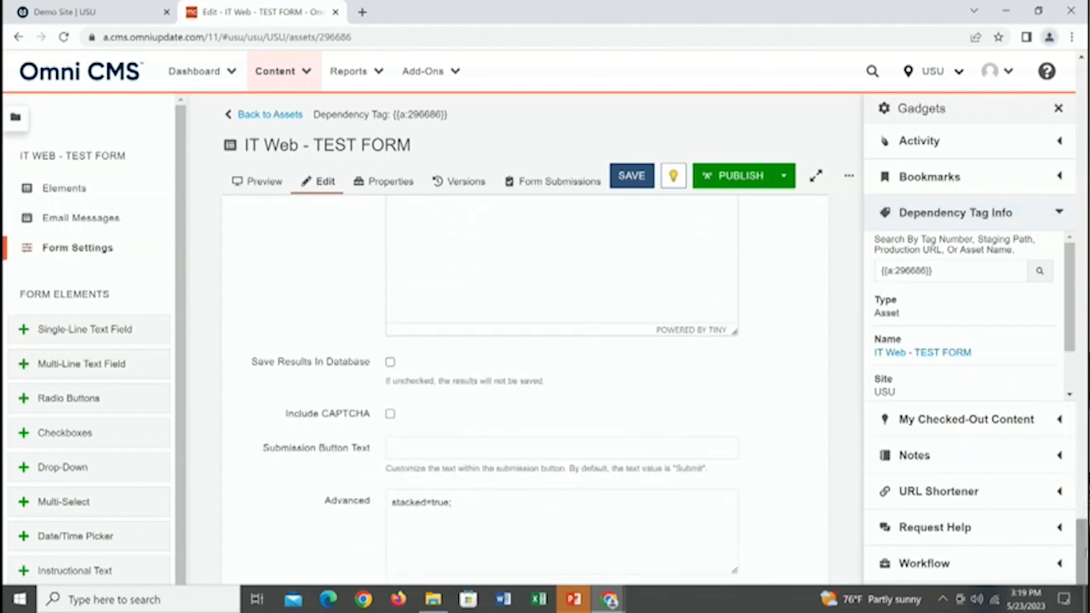
{"action": "left_click", "coordinate": [390, 414]}
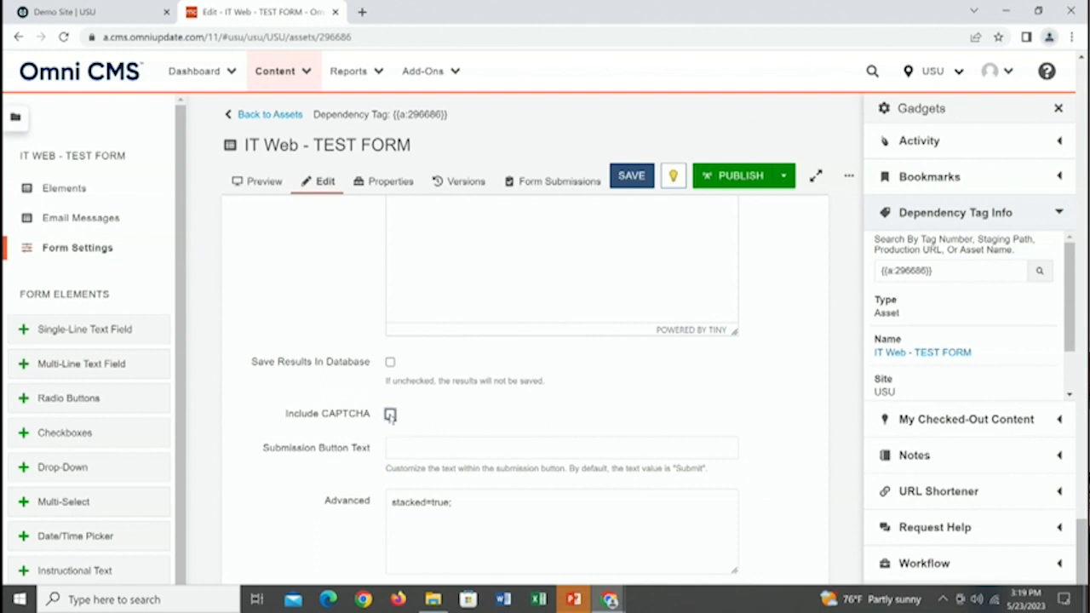
{"action": "left_click", "coordinate": [632, 176]}
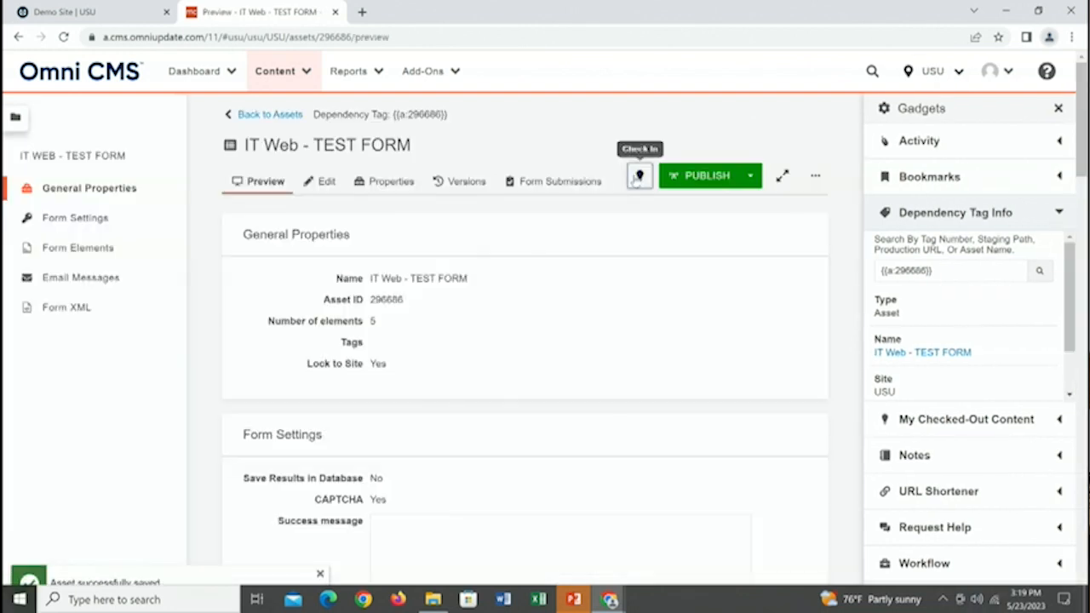
Step: Check out the IT Web - TEST FORM asset and view its subscriber pages in the dependency tag info
{"action": "left_click", "coordinate": [637, 177]}
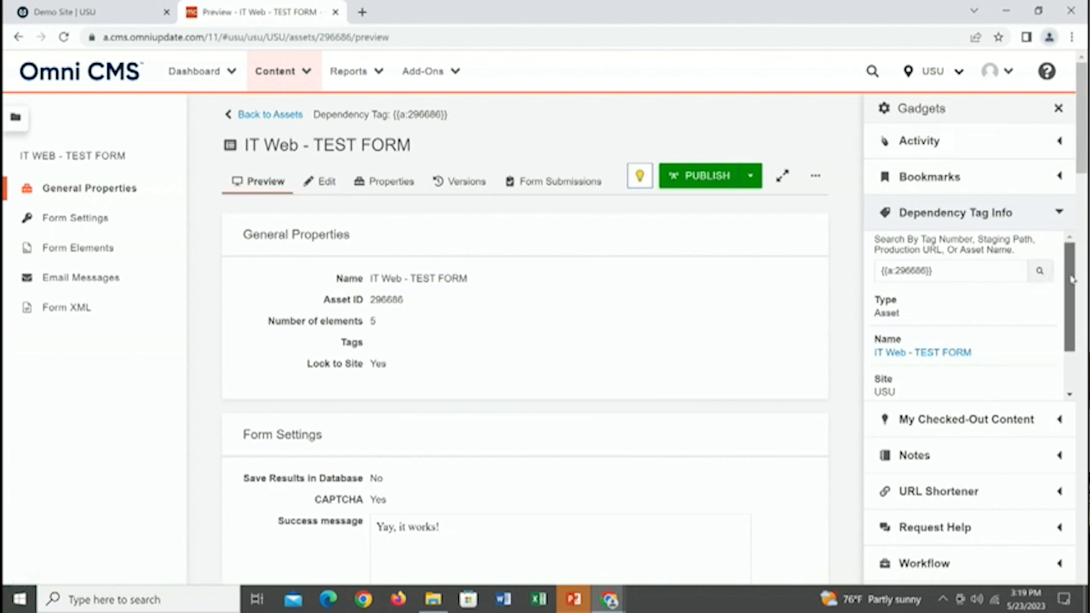
{"action": "left_click_drag", "start_coordinate": [1071, 279], "coordinate": [1074, 334]}
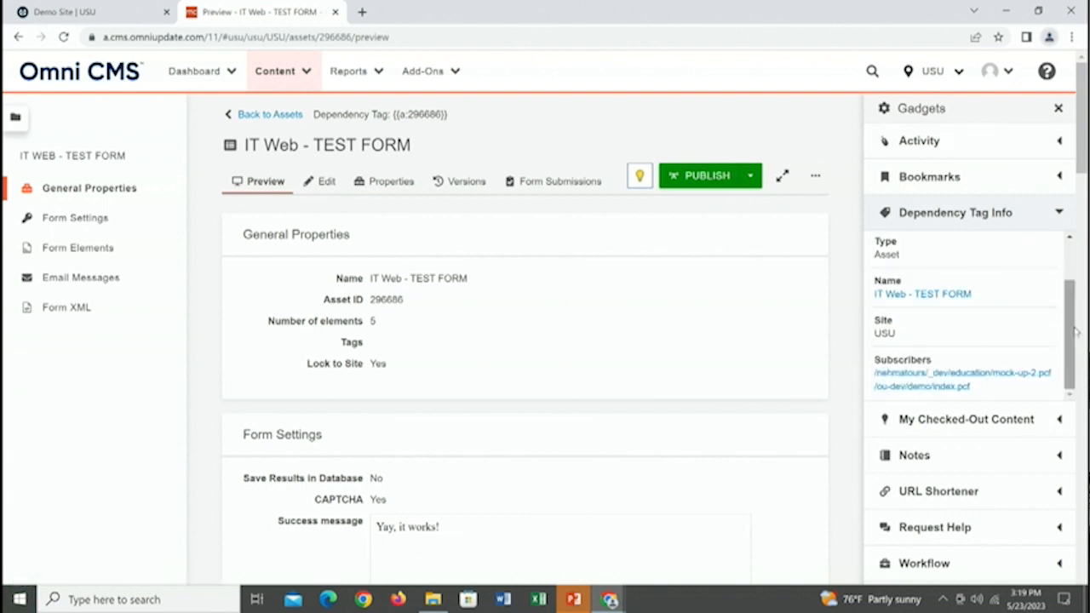
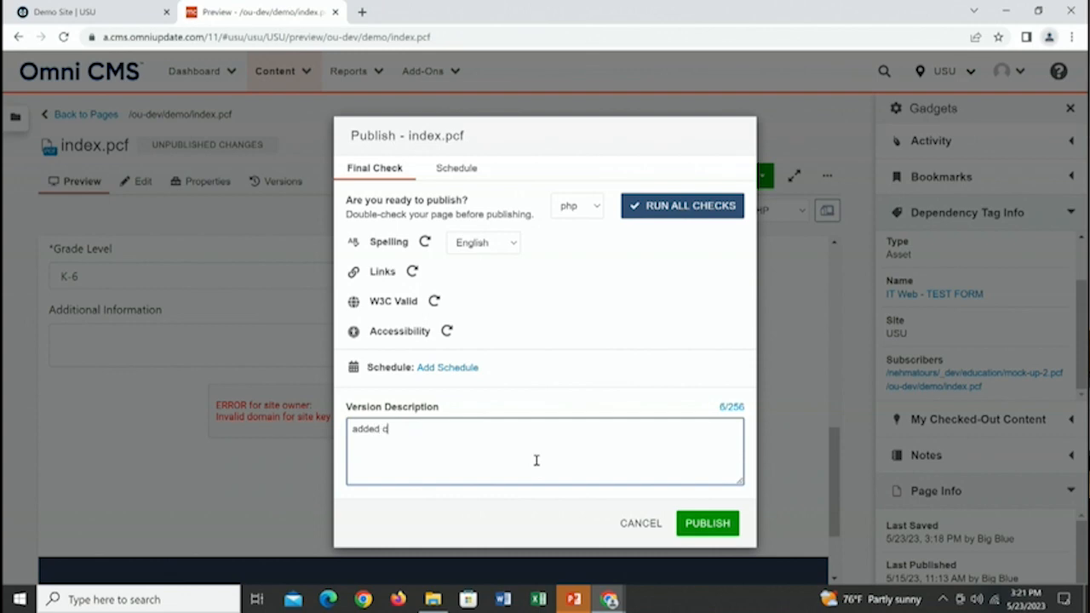
Step: Publish index.pcf with the version description "added captcha to our form"
{"action": "type", "text": "o our form"}
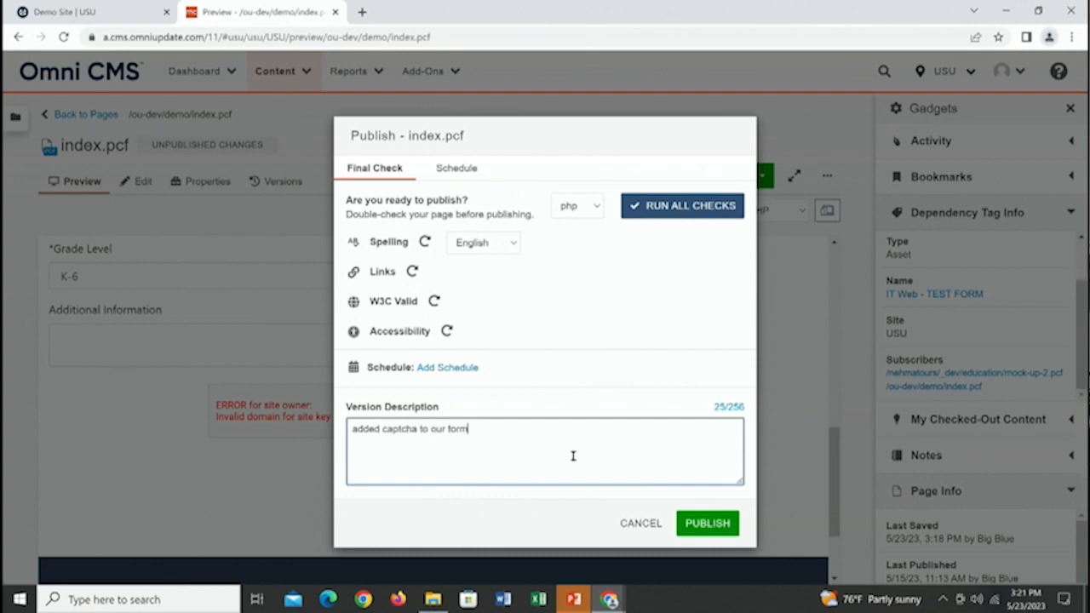
{"action": "left_click", "coordinate": [716, 523]}
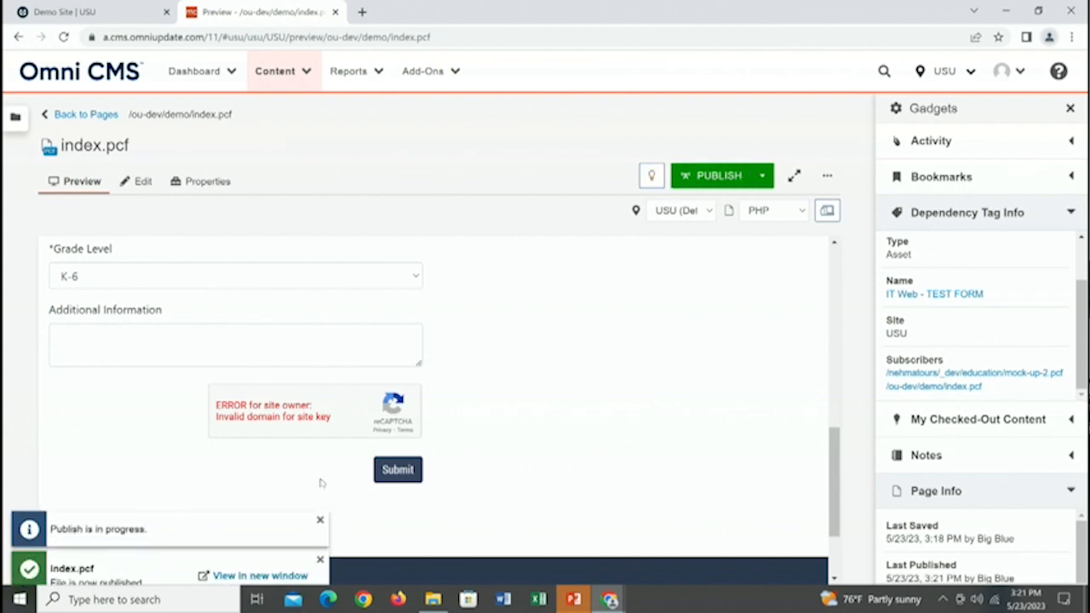
Step: Reload the published Demo Site page and review the form in its first column
{"action": "left_click", "coordinate": [128, 13]}
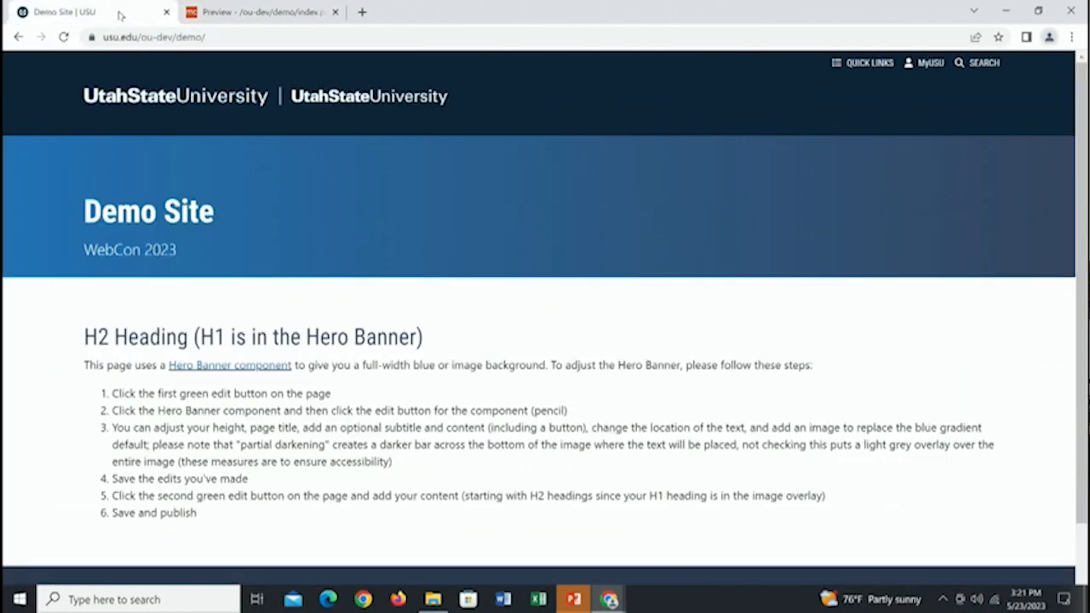
{"action": "key", "text": "super+r"}
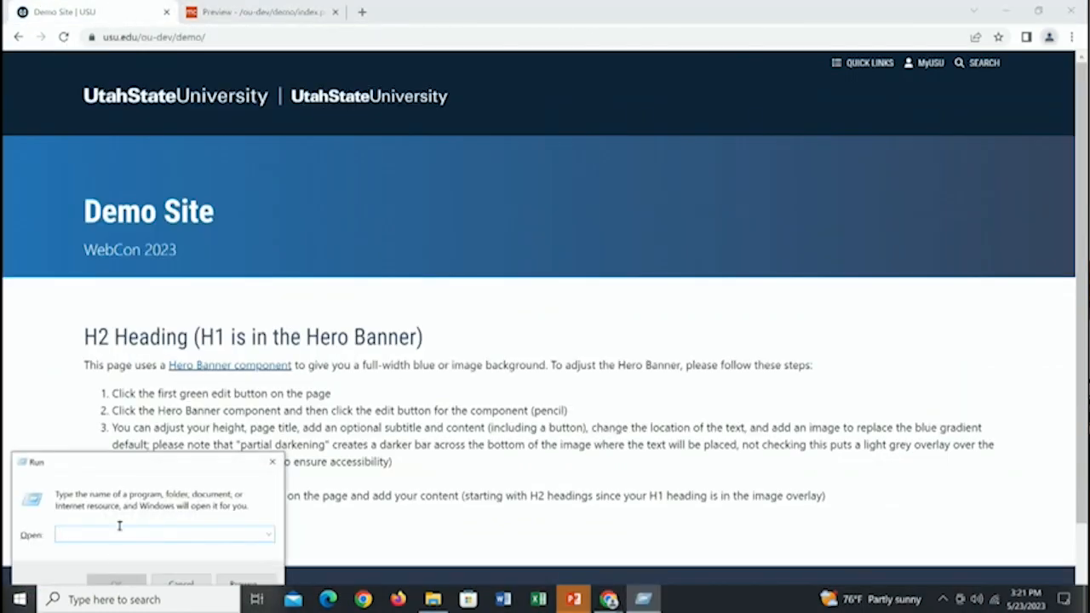
{"action": "left_click", "coordinate": [273, 462]}
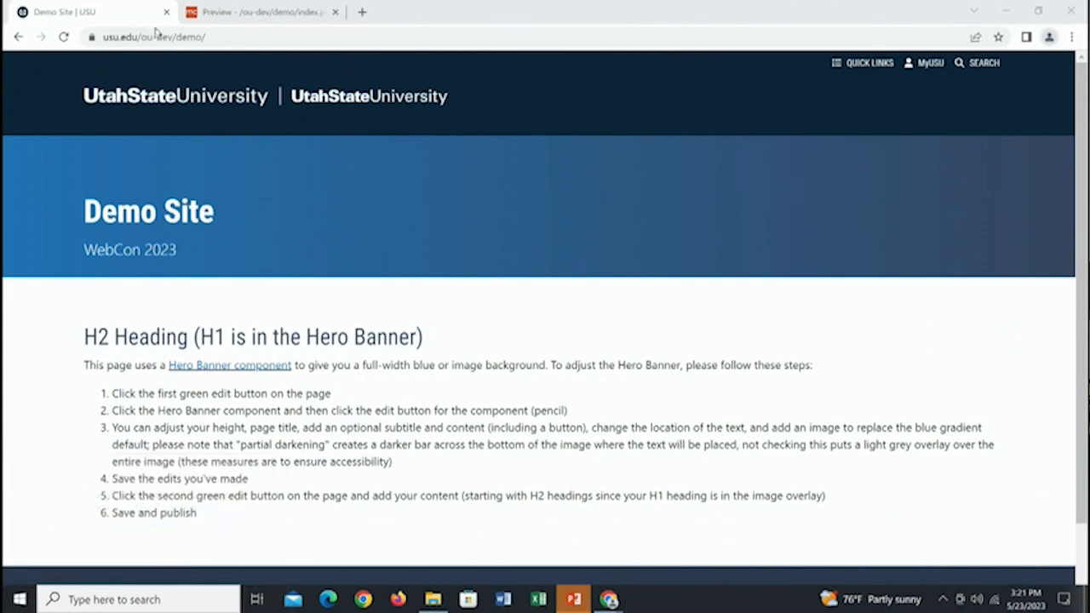
{"action": "left_click", "coordinate": [64, 37]}
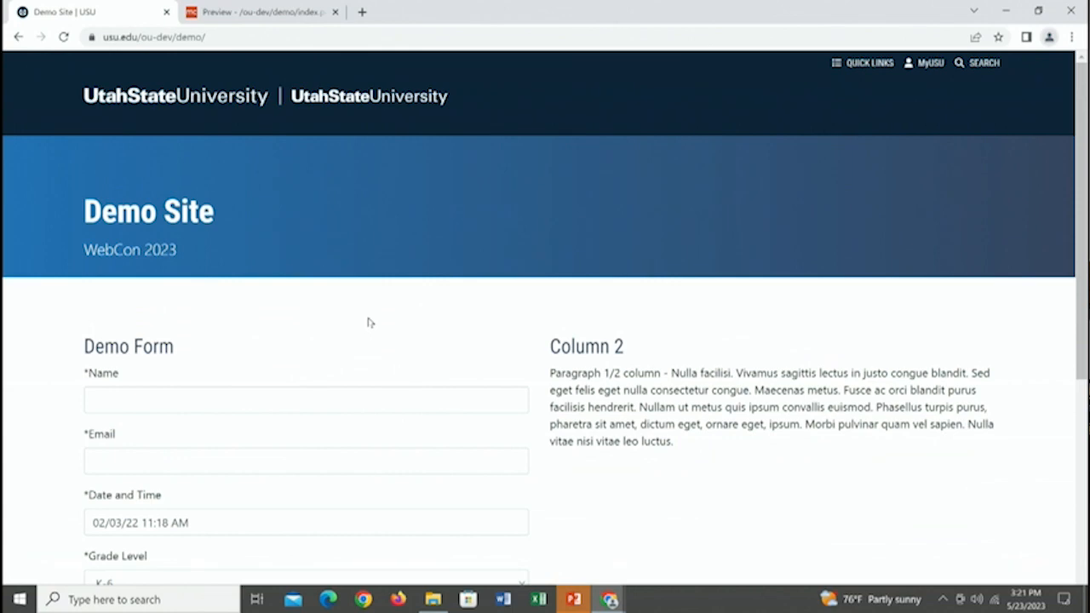
{"action": "left_click_drag", "start_coordinate": [1082, 252], "coordinate": [1083, 459]}
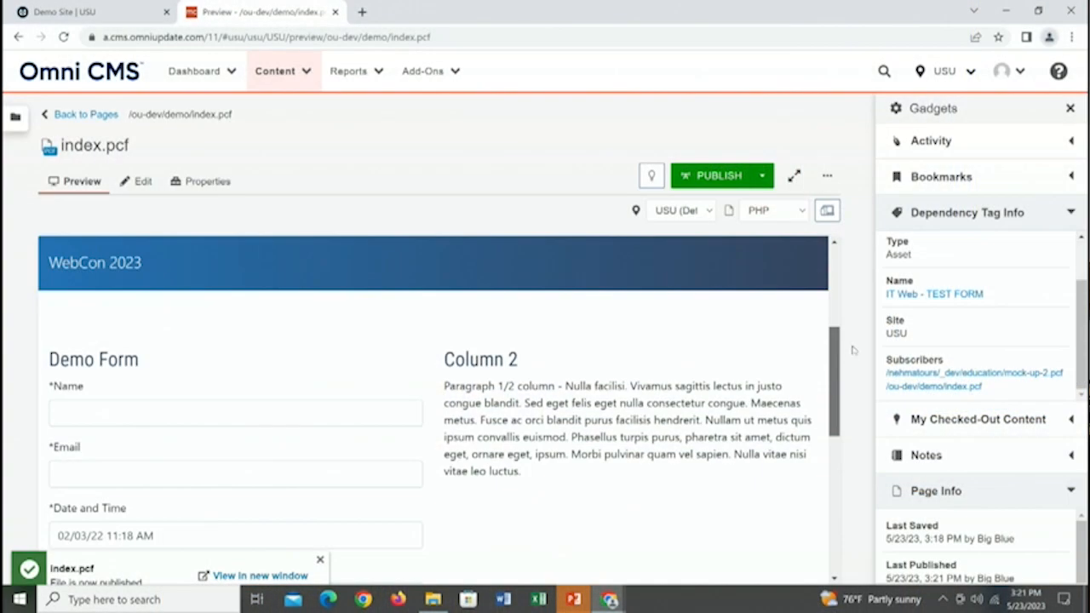
Step: Check out index.pcf and open the two-column content region below the hero banner for editing
{"action": "left_click_drag", "start_coordinate": [855, 351], "coordinate": [857, 280]}
{"action": "right_click", "coordinate": [857, 279]}
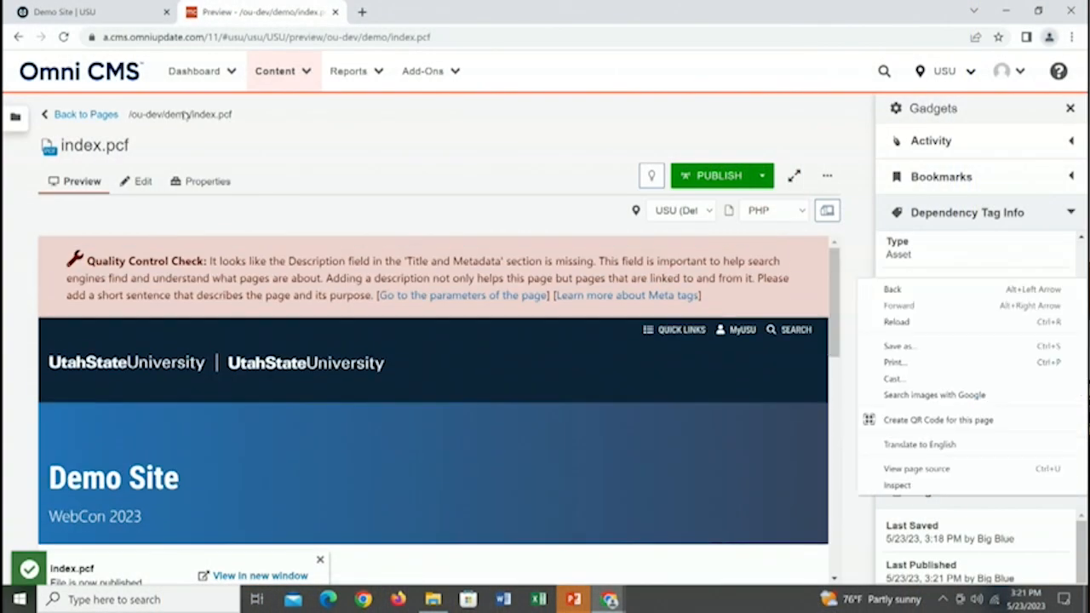
{"action": "left_click", "coordinate": [653, 175]}
{"action": "left_click", "coordinate": [651, 176]}
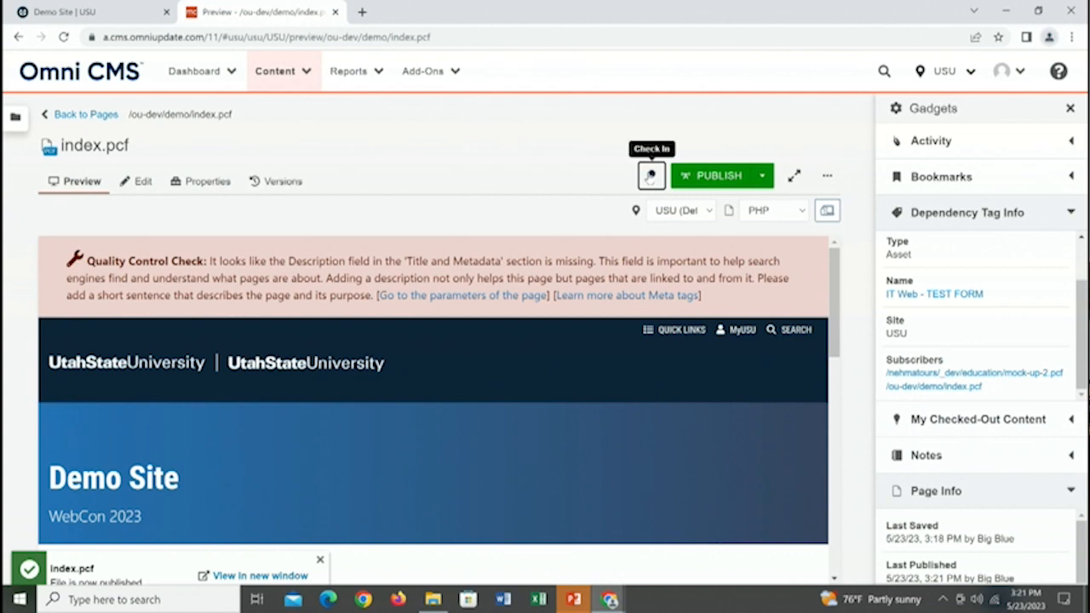
{"action": "left_click", "coordinate": [141, 181]}
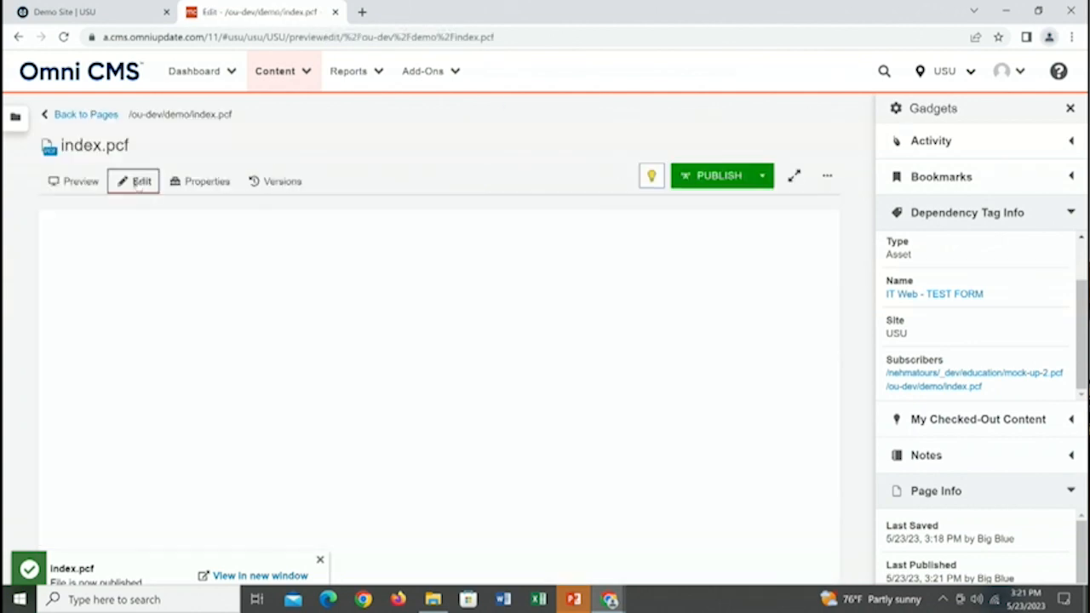
{"action": "scroll", "coordinate": [822, 411], "scroll_direction": "down", "scroll_amount": 10}
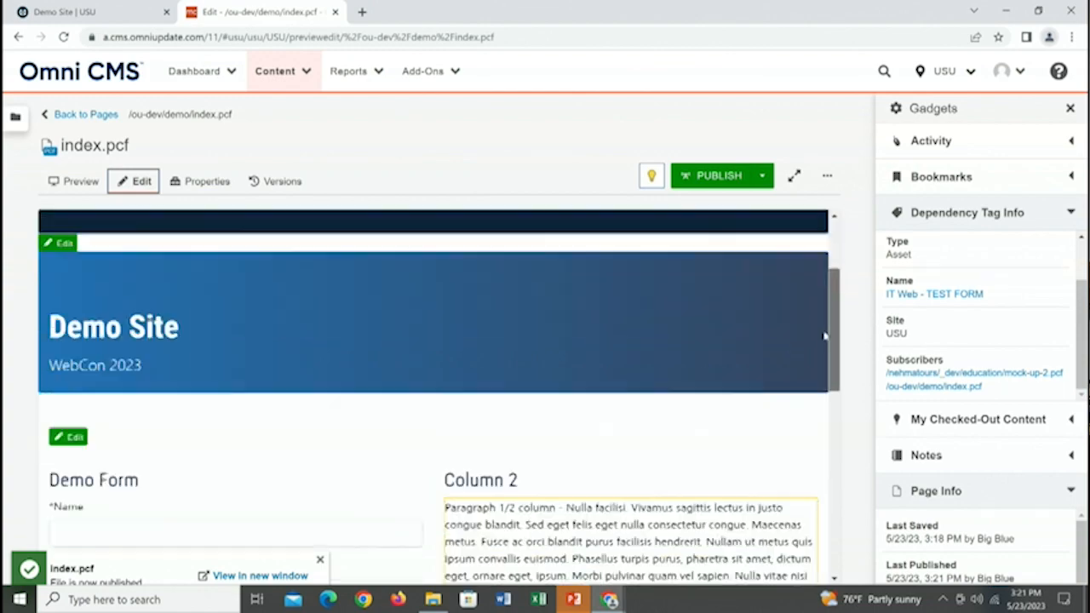
{"action": "scroll", "coordinate": [822, 411], "scroll_direction": "up", "scroll_amount": 2}
{"action": "left_click", "coordinate": [68, 317]}
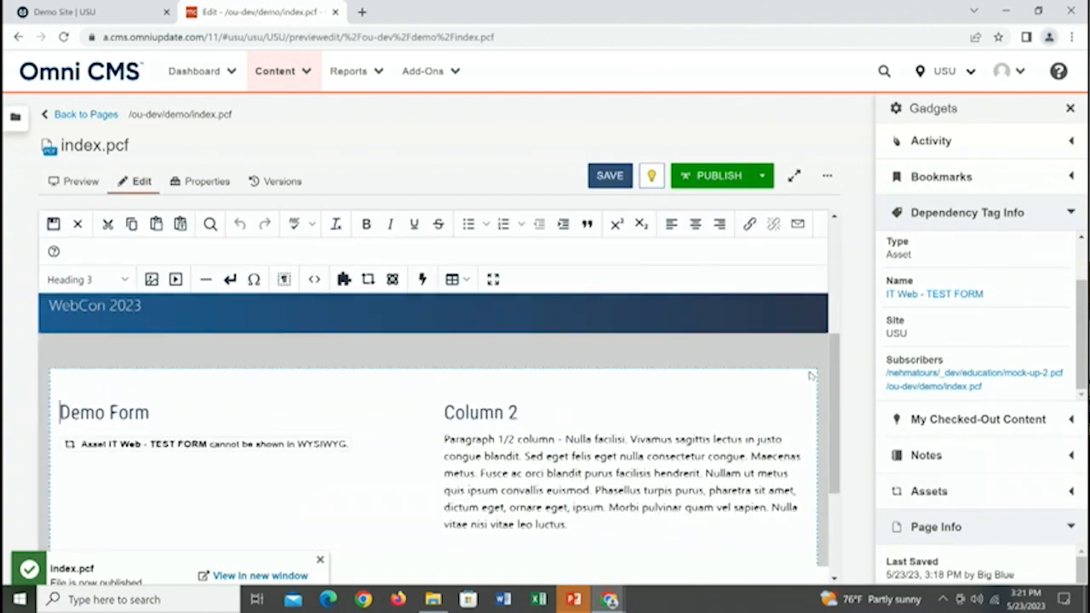
Step: Show the block outlines, replace the Column 2 heading with "News" and delete the placeholder paragraph beneath it
{"action": "left_click", "coordinate": [286, 284]}
{"action": "left_click_drag", "start_coordinate": [150, 388], "coordinate": [80, 387]}
{"action": "type", "text": "News"}
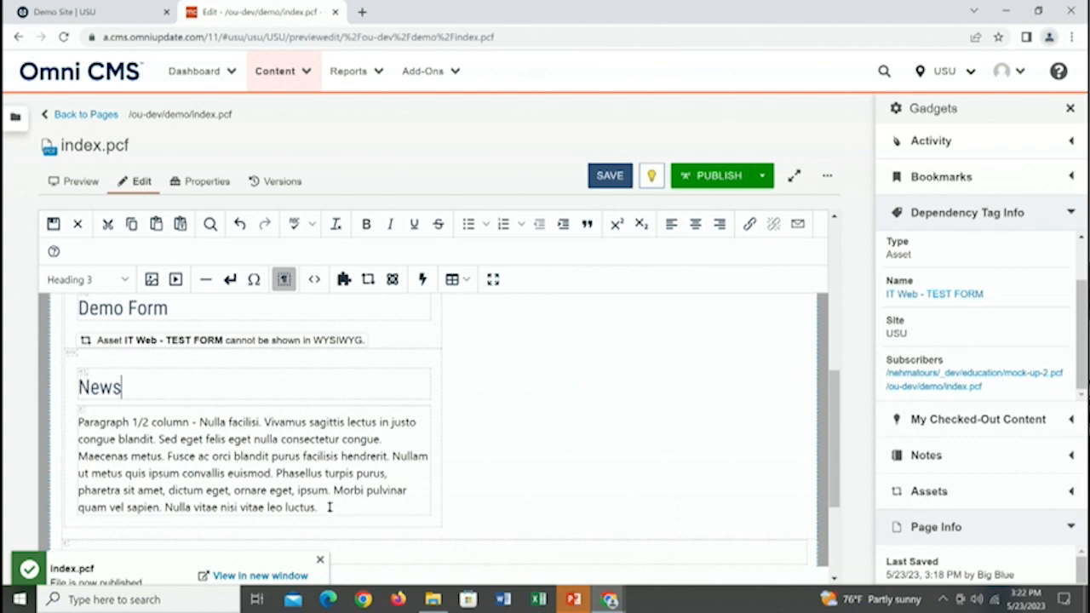
{"action": "left_click_drag", "start_coordinate": [329, 507], "coordinate": [78, 417]}
{"action": "key", "text": "BackSpace"}
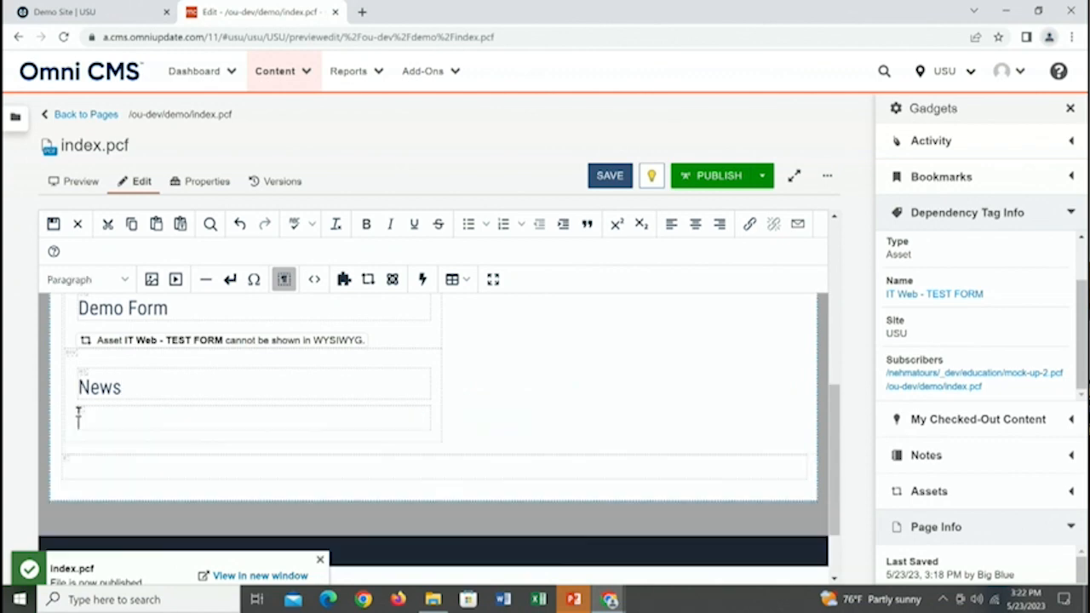
Step: Insert a CP Feed (BS4) component in the empty paragraph under the News heading
{"action": "left_click", "coordinate": [392, 280]}
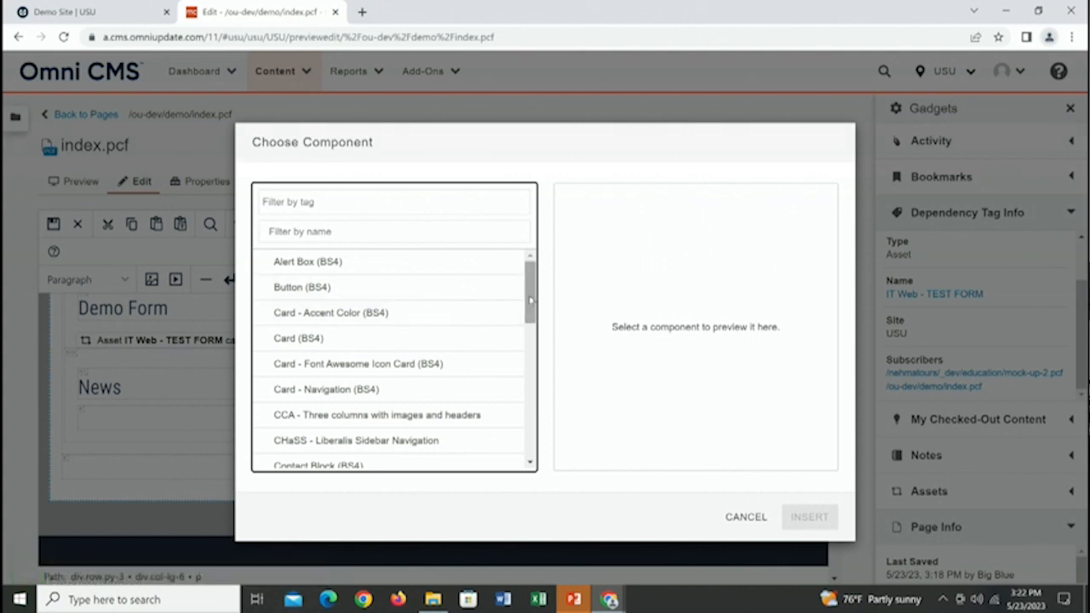
{"action": "scroll", "coordinate": [420, 352], "scroll_direction": "down", "scroll_amount": 3}
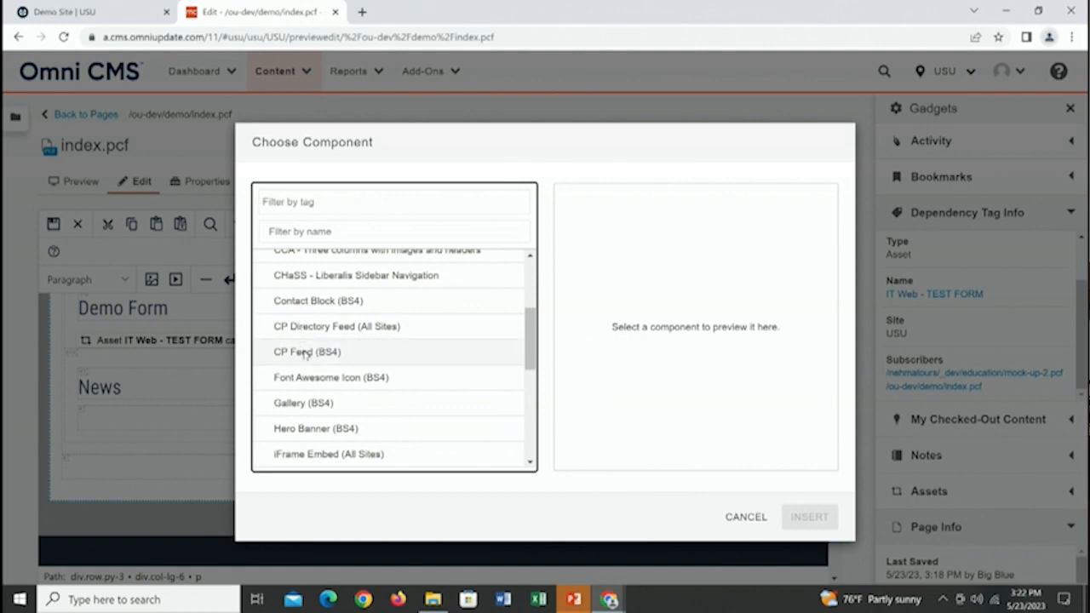
{"action": "left_click", "coordinate": [305, 352]}
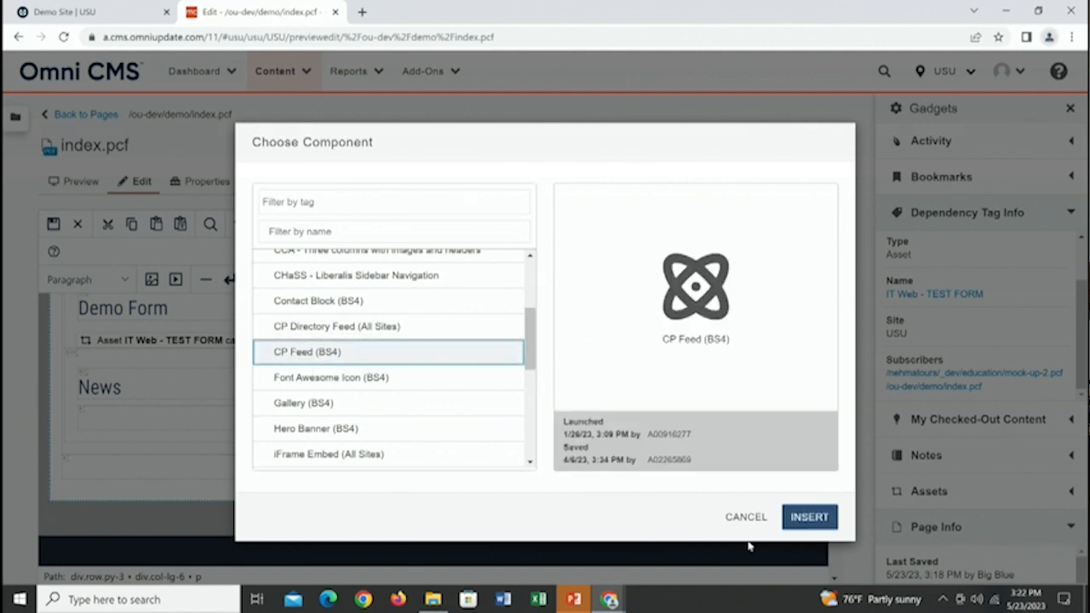
{"action": "left_click", "coordinate": [822, 519]}
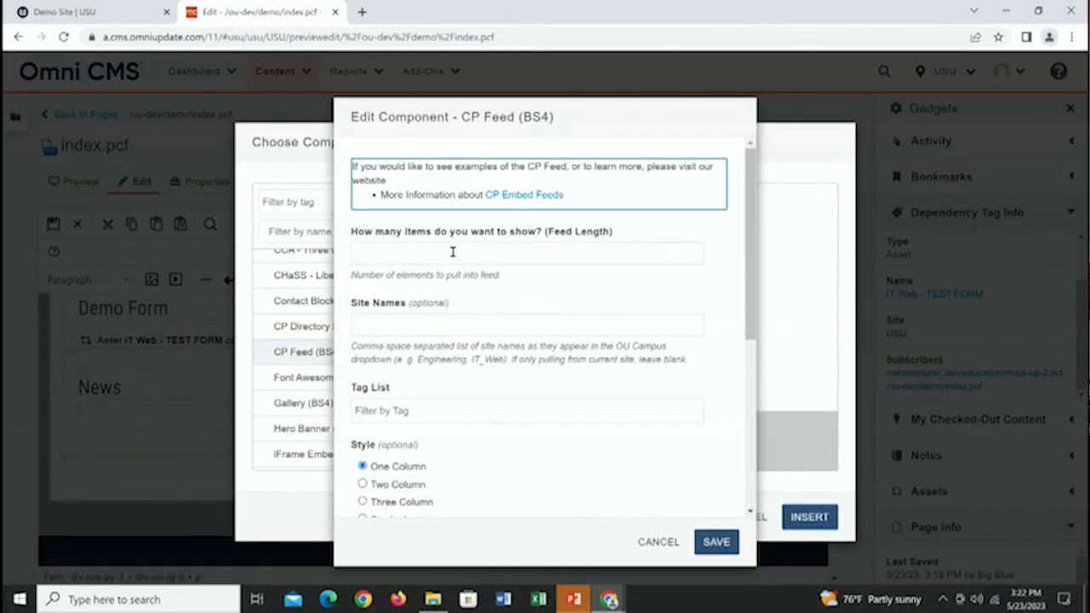
Step: Set the feed length to 4 items and add the presenter's first-name tag and the News tag to the tag list
{"action": "left_click", "coordinate": [451, 251]}
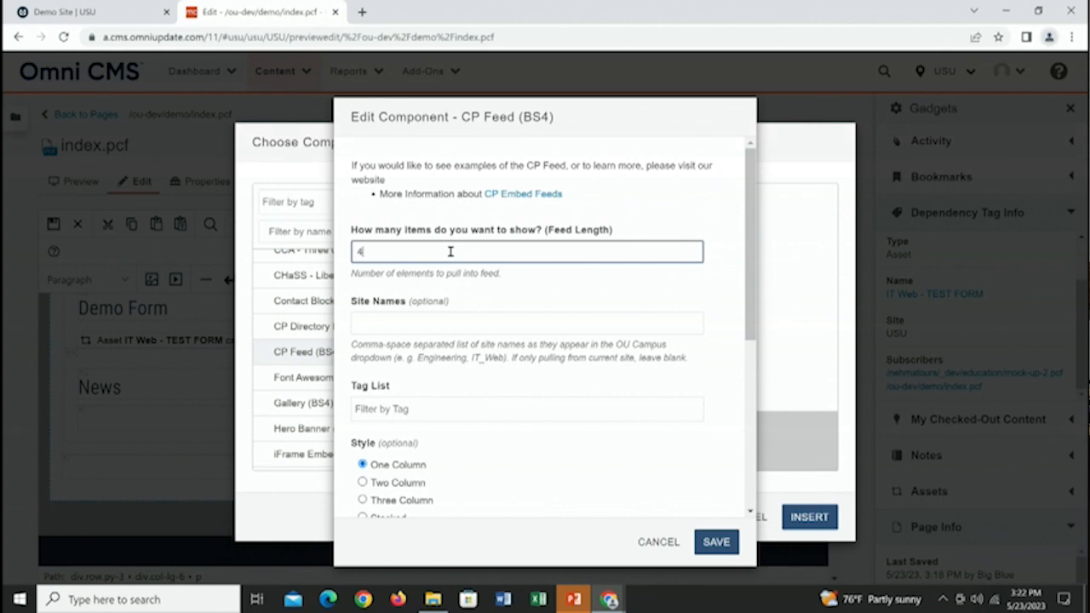
{"action": "left_click", "coordinate": [427, 328]}
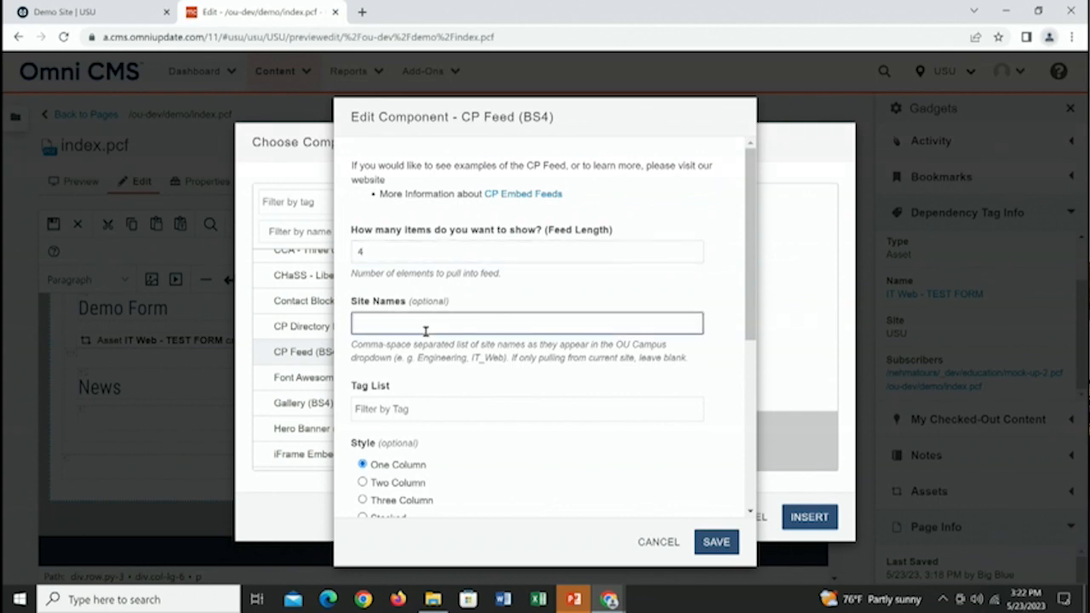
{"action": "left_click", "coordinate": [422, 409]}
{"action": "type", "text": "Danielle"}
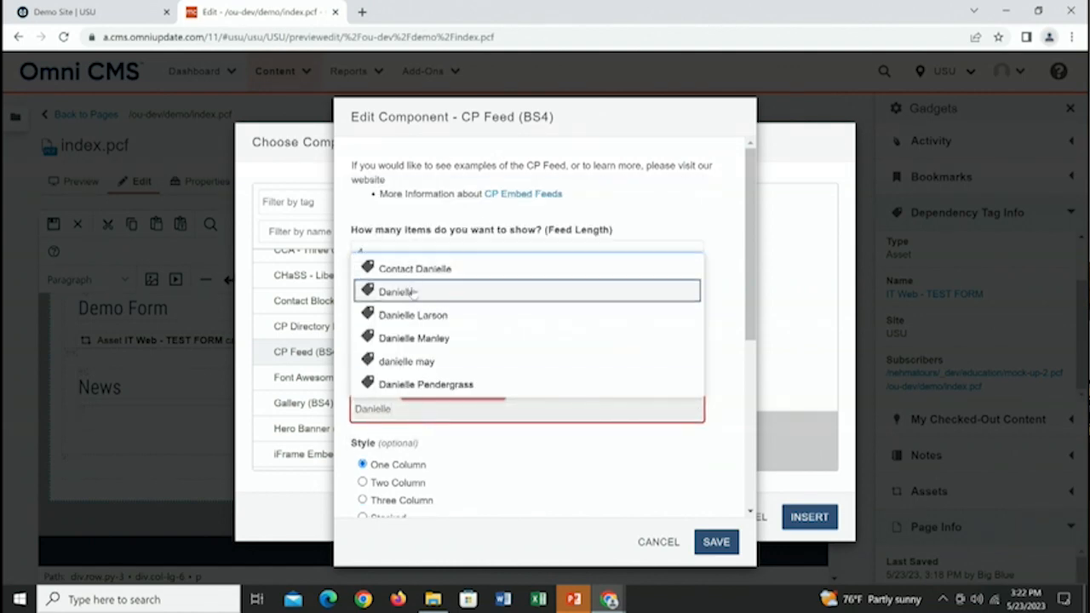
{"action": "left_click", "coordinate": [413, 293]}
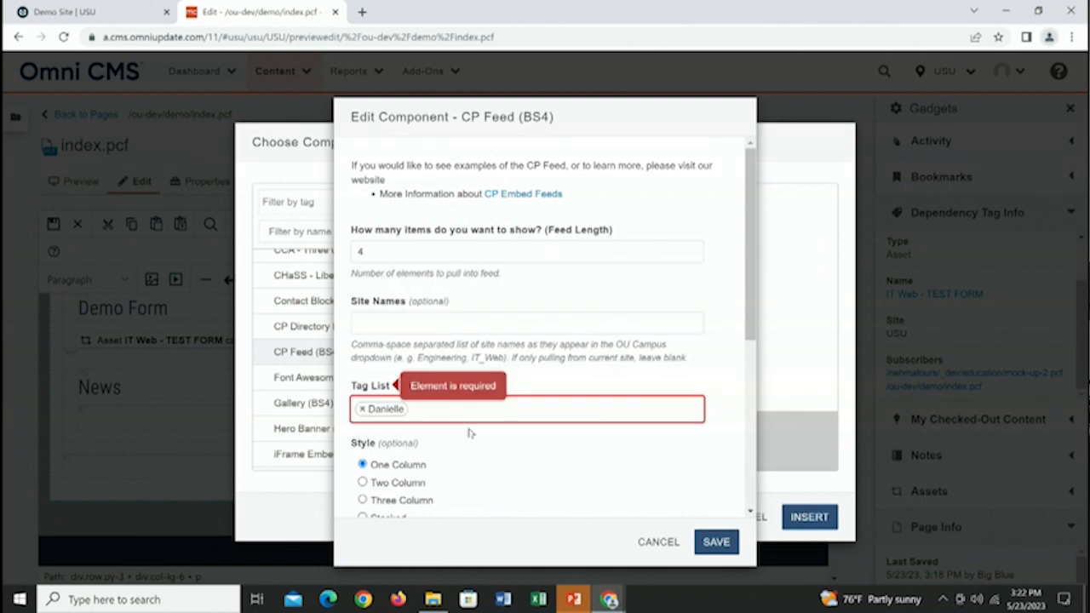
{"action": "type", "text": "News"}
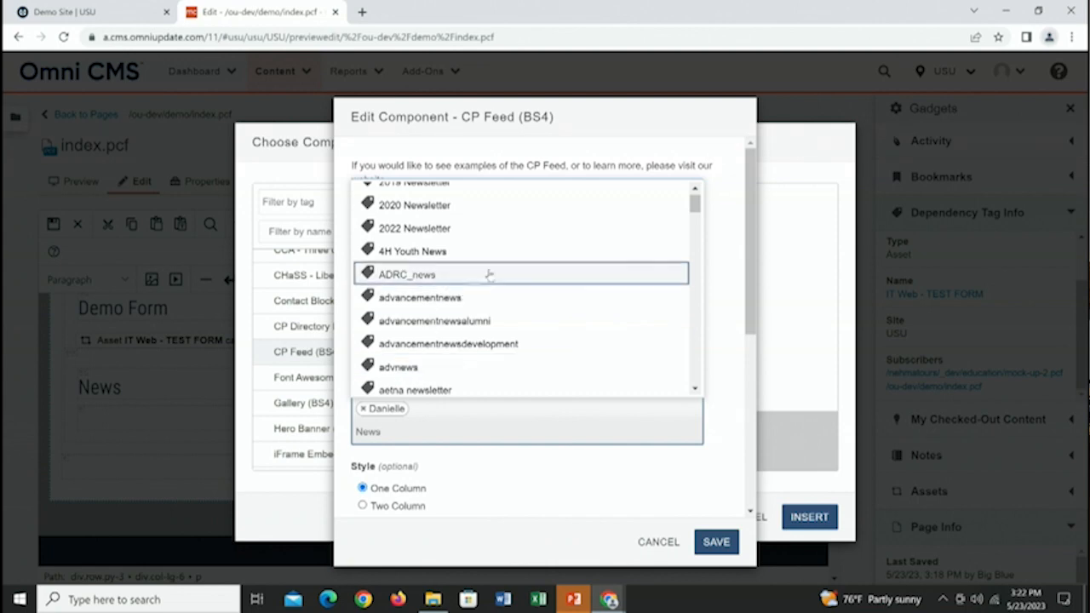
{"action": "left_click_drag", "start_coordinate": [695, 205], "coordinate": [697, 335]}
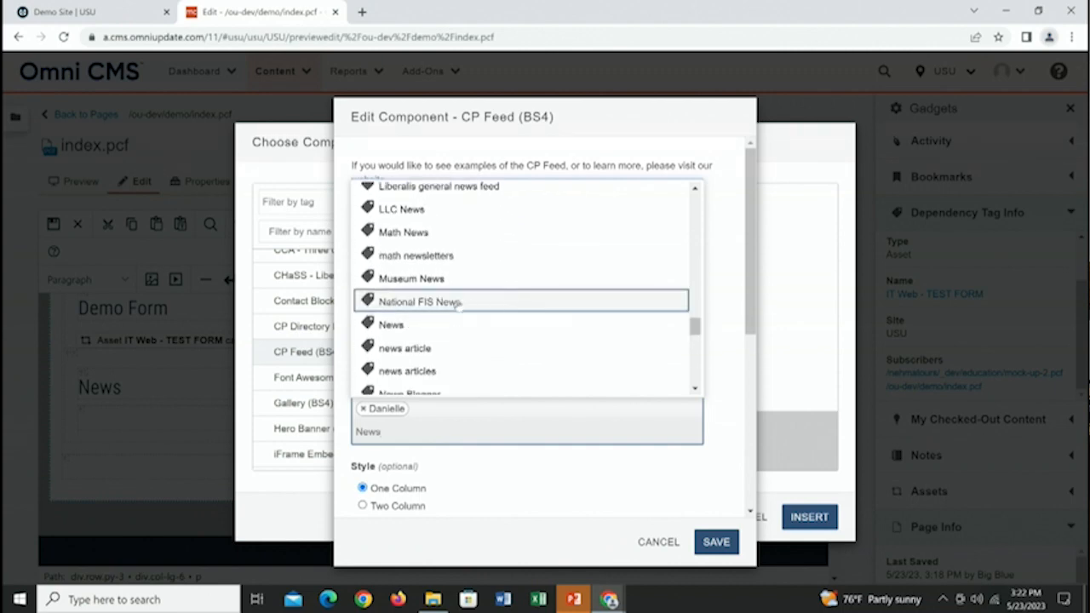
{"action": "left_click", "coordinate": [402, 324]}
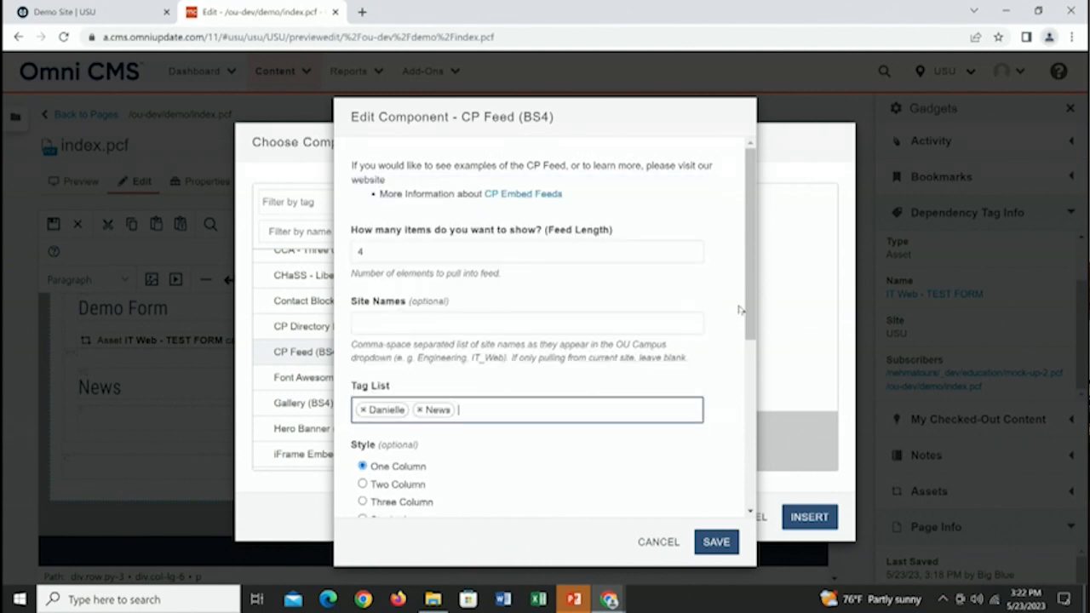
Step: Choose the Two Column style for the feed and save the component
{"action": "left_click_drag", "start_coordinate": [739, 313], "coordinate": [741, 386]}
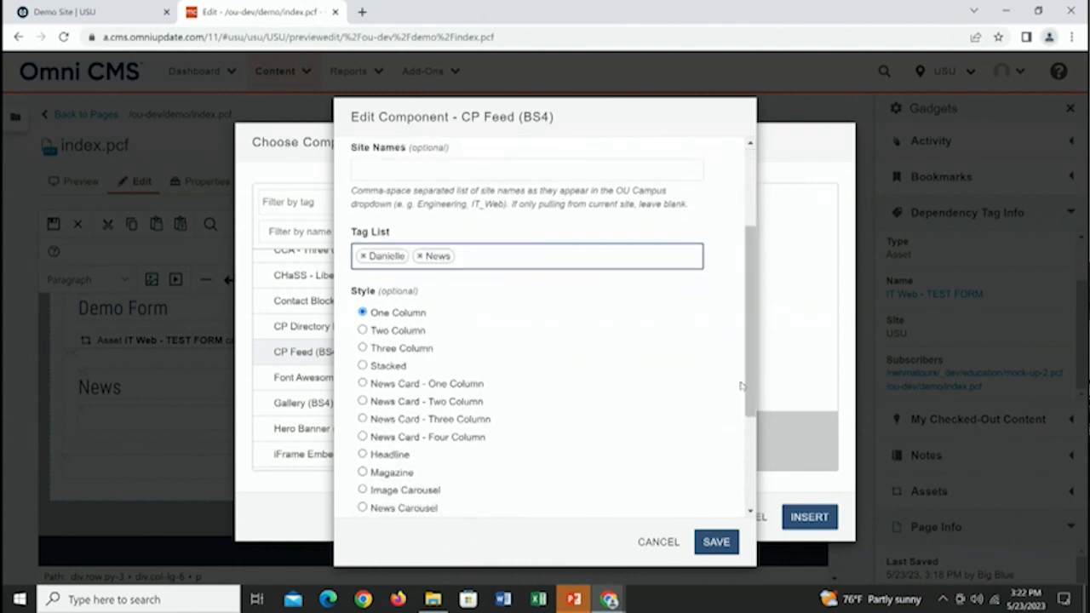
{"action": "left_click", "coordinate": [362, 329]}
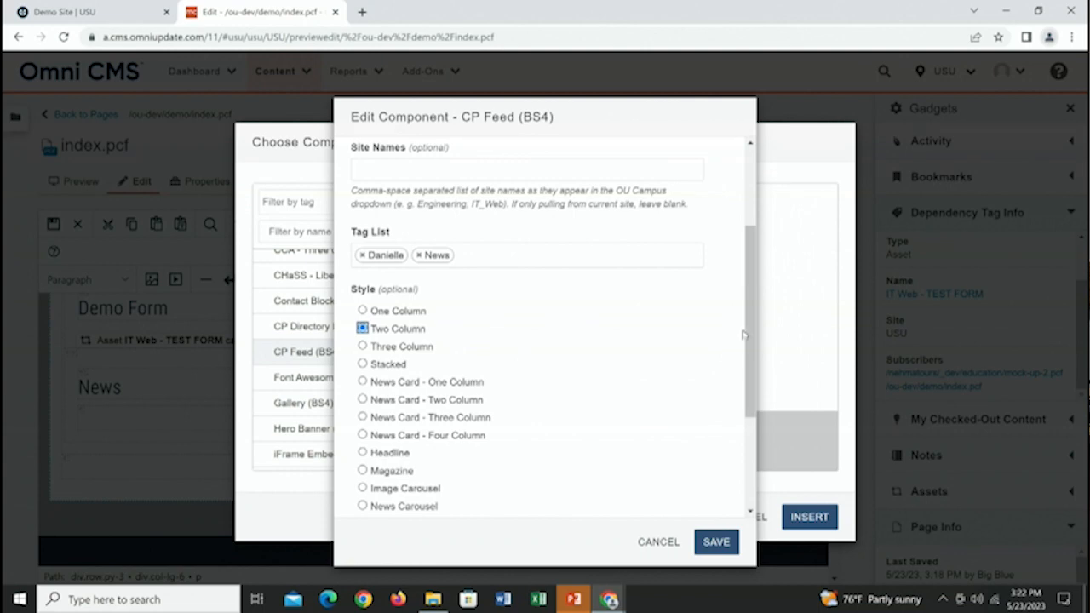
{"action": "left_click_drag", "start_coordinate": [755, 338], "coordinate": [758, 446]}
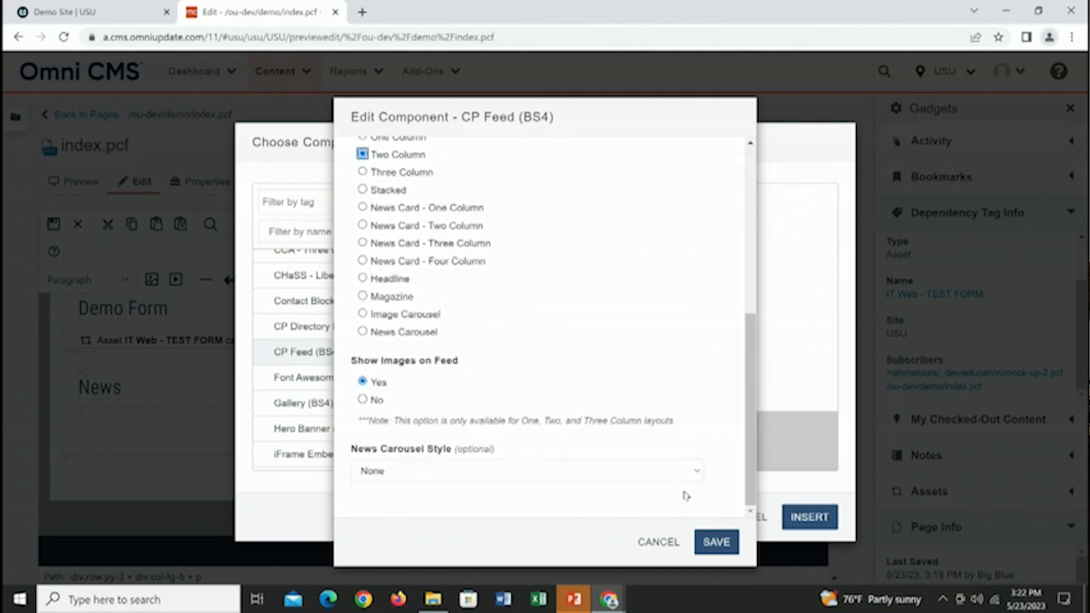
{"action": "left_click", "coordinate": [718, 542]}
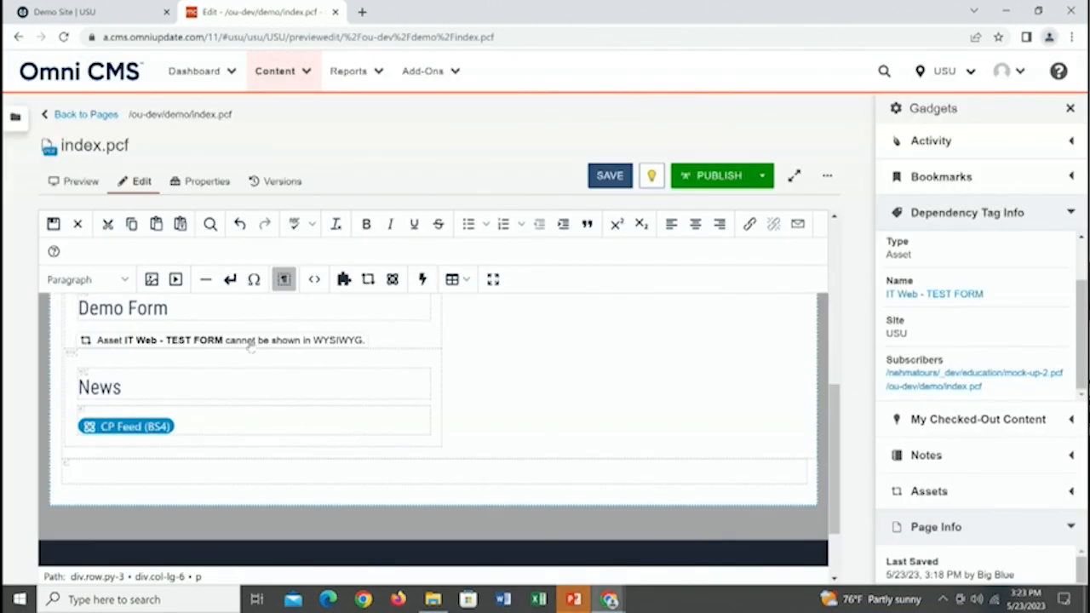
Step: Save the edited content region and publish index.pcf without a version description
{"action": "left_click", "coordinate": [53, 224]}
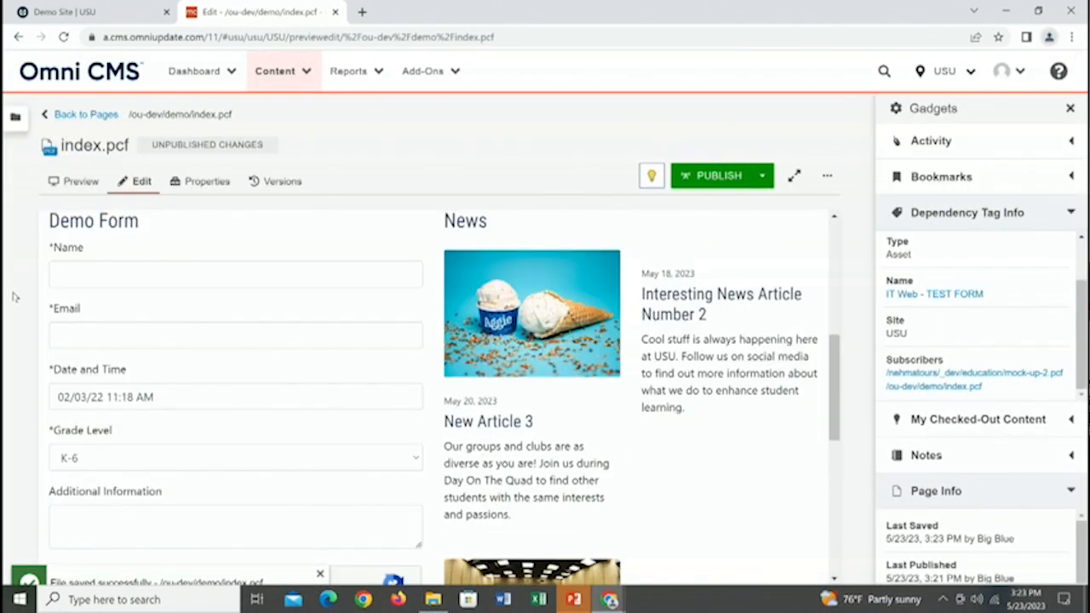
{"action": "left_click", "coordinate": [720, 177]}
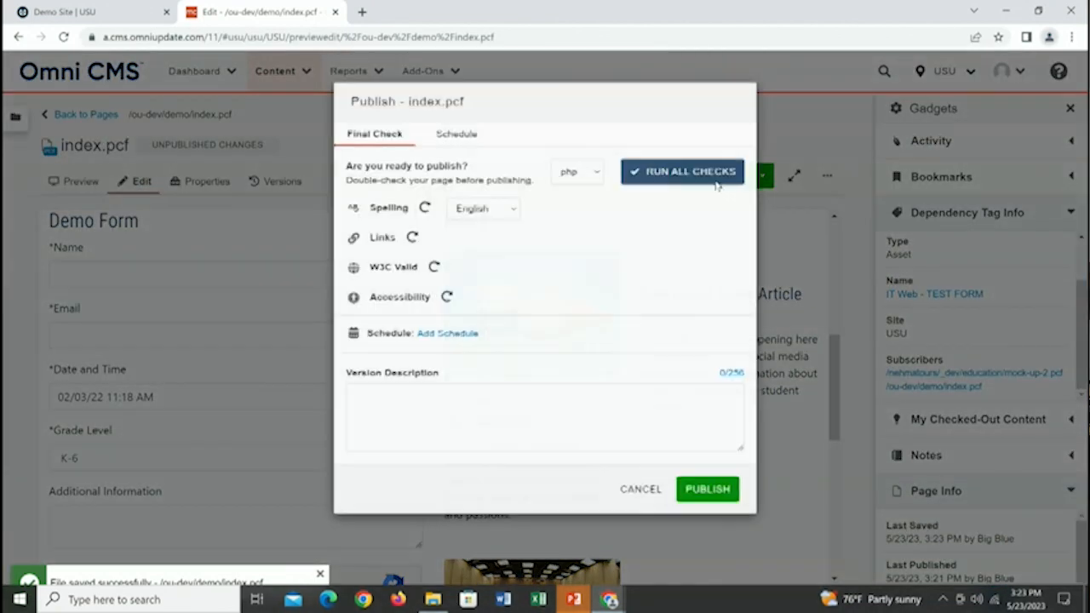
{"action": "left_click", "coordinate": [707, 520]}
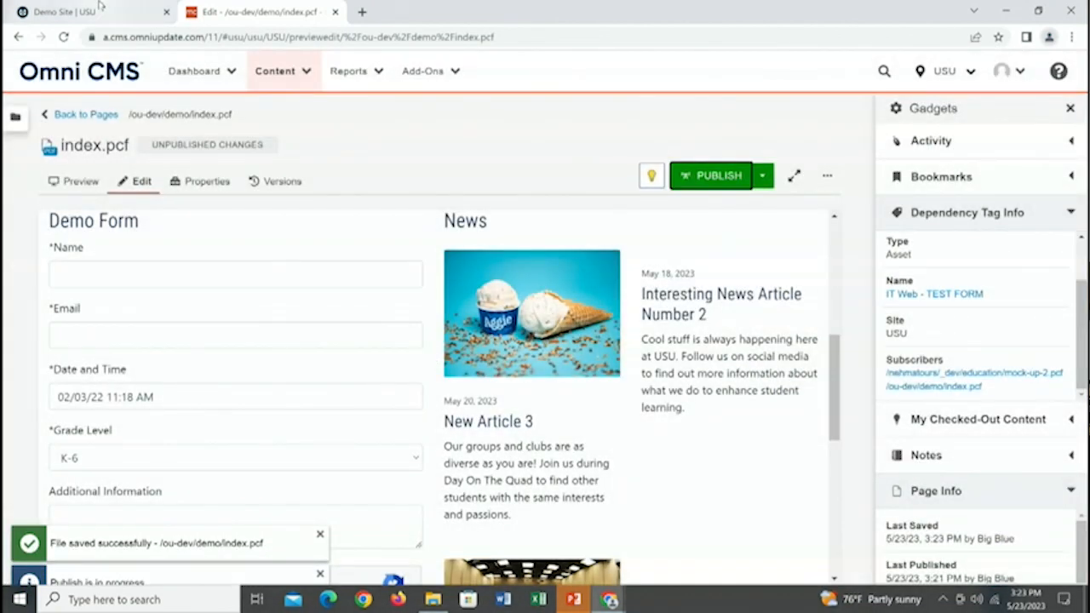
Step: Reload the published Demo Site page and examine the news feed beside the form
{"action": "left_click", "coordinate": [101, 13]}
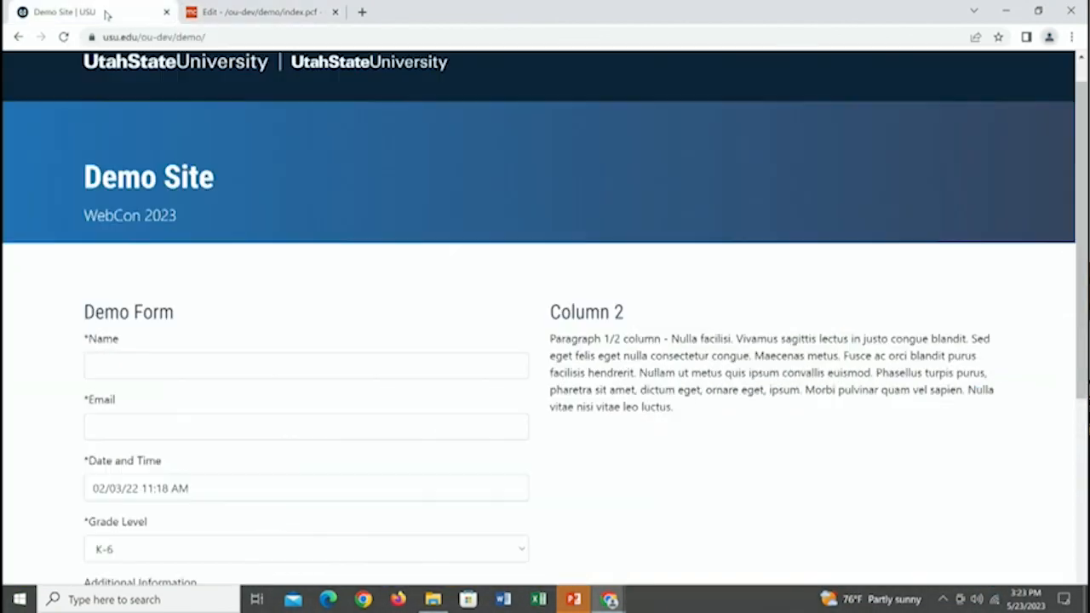
{"action": "left_click", "coordinate": [63, 37]}
{"action": "left_click", "coordinate": [63, 38]}
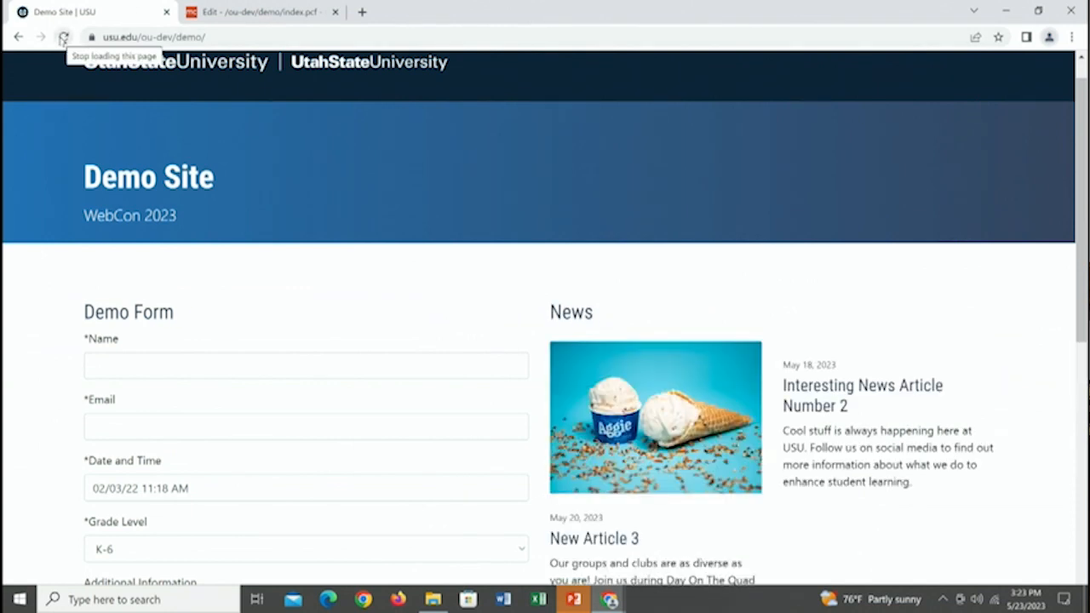
{"action": "left_click_drag", "start_coordinate": [1085, 174], "coordinate": [1084, 300]}
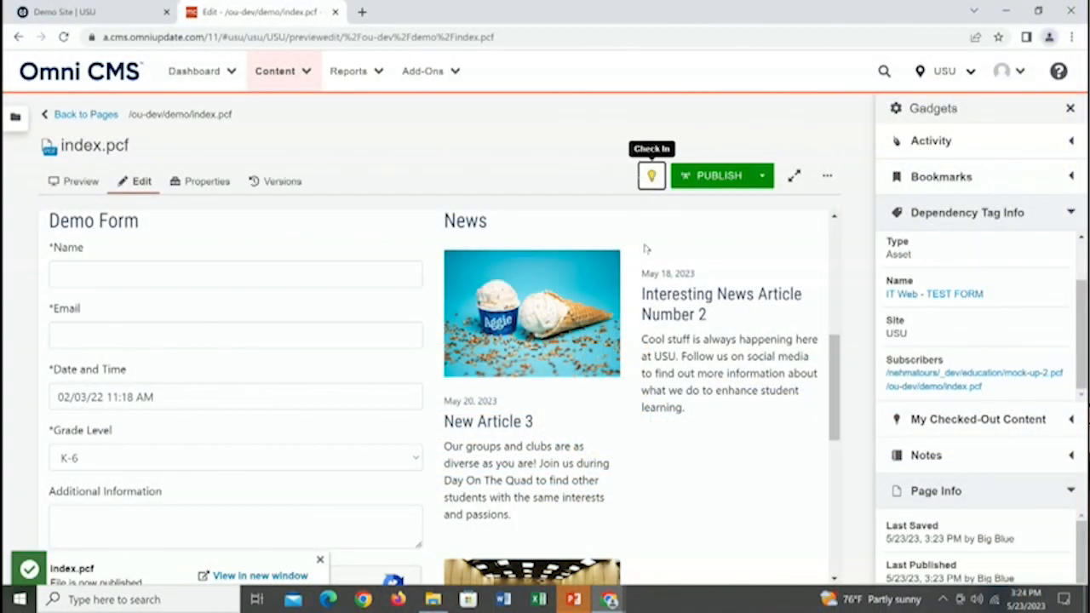
Step: Reopen the main content region, set the CP Feed (BS4) component under News to show no images, and save the component
{"action": "scroll", "coordinate": [824, 397], "scroll_direction": "up", "scroll_amount": 3}
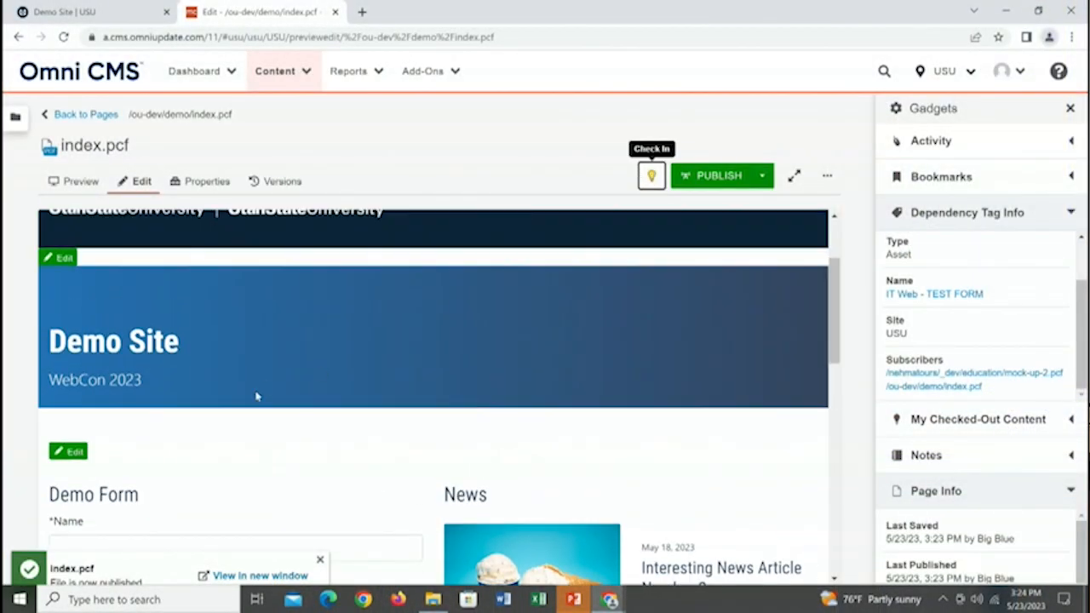
{"action": "left_click", "coordinate": [71, 452]}
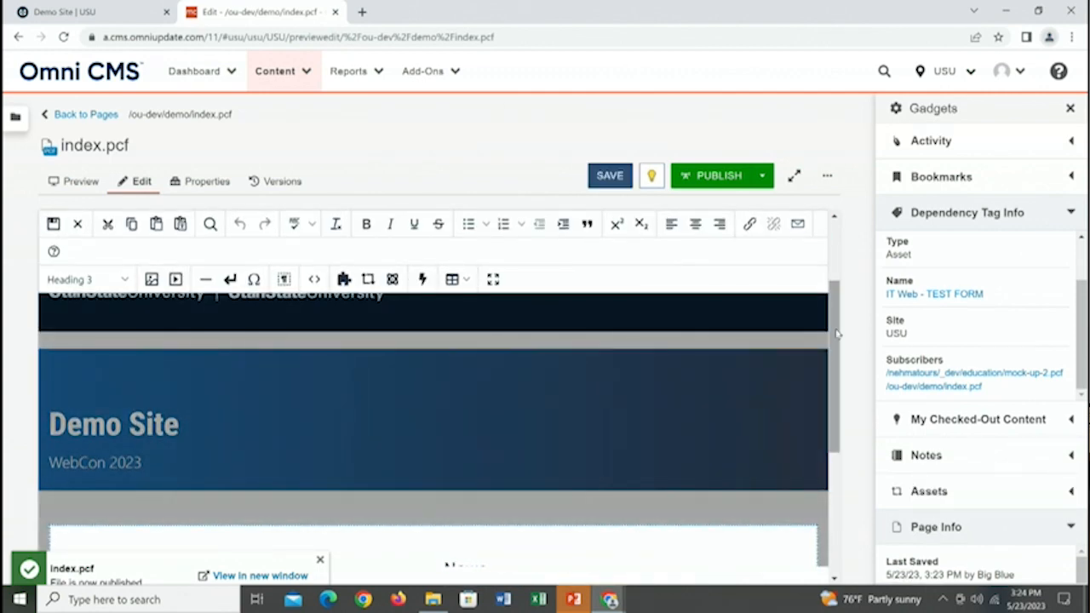
{"action": "scroll", "coordinate": [846, 383], "scroll_direction": "down", "scroll_amount": 1}
{"action": "scroll", "coordinate": [847, 383], "scroll_direction": "down", "scroll_amount": 2}
{"action": "left_click", "coordinate": [498, 373]}
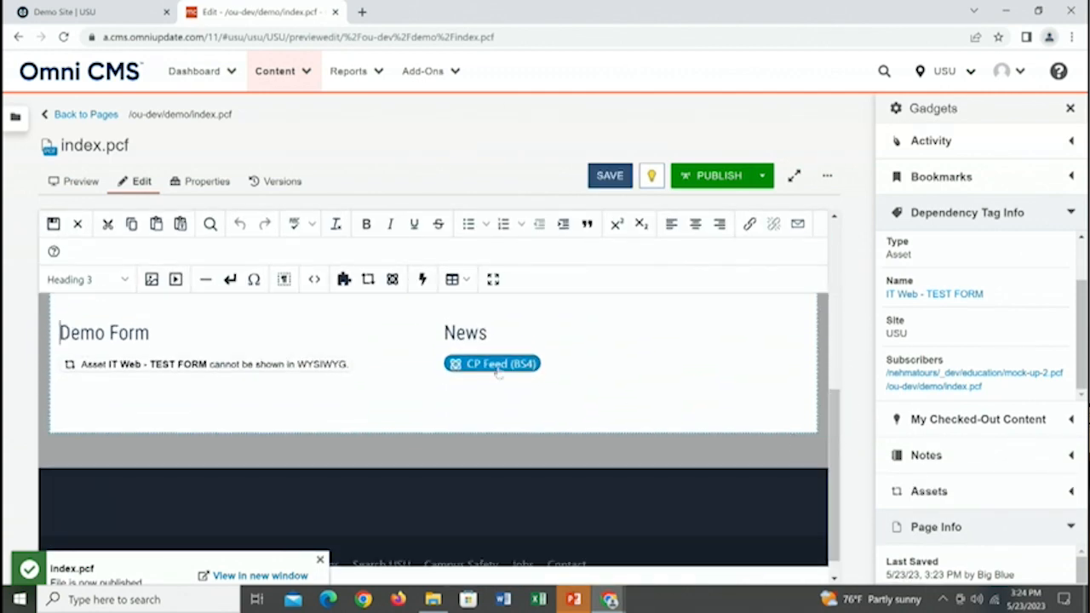
{"action": "left_click", "coordinate": [478, 400]}
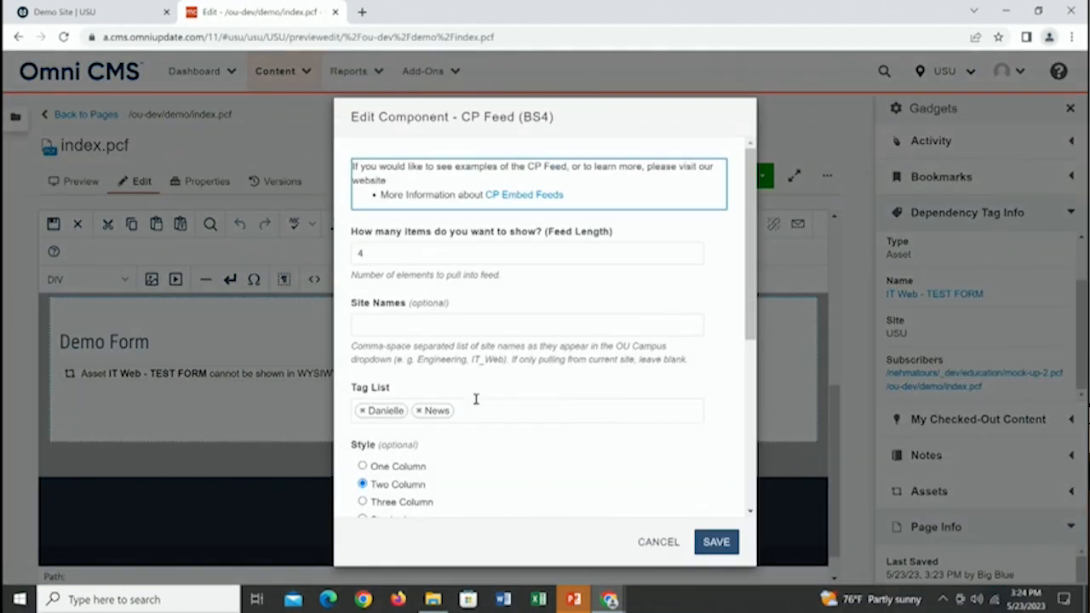
{"action": "left_click_drag", "start_coordinate": [750, 238], "coordinate": [744, 411]}
{"action": "left_click_drag", "start_coordinate": [377, 423], "coordinate": [678, 426]}
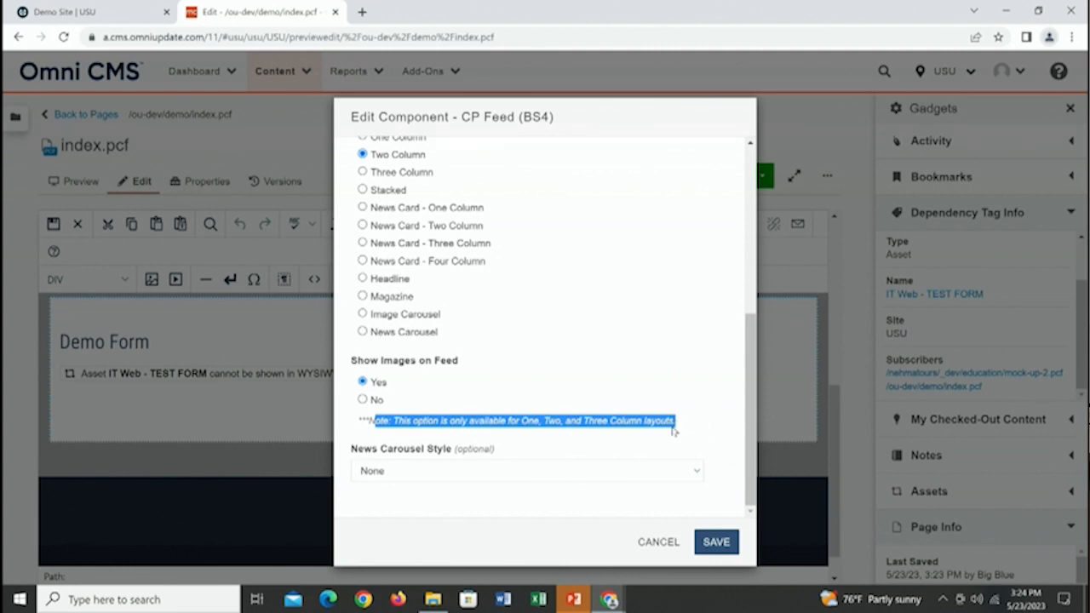
{"action": "left_click", "coordinate": [522, 406]}
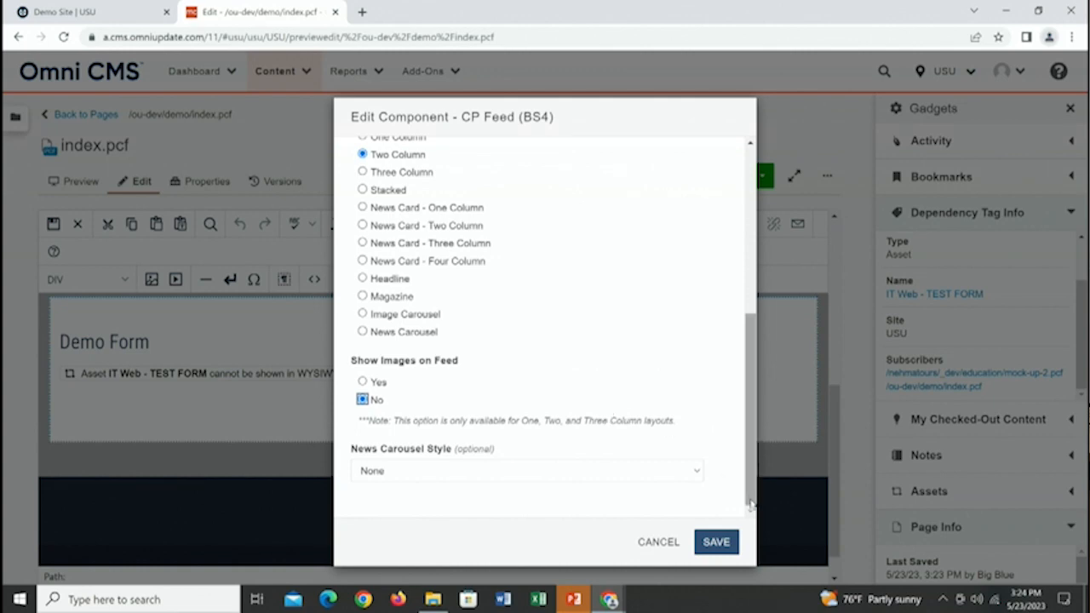
{"action": "left_click", "coordinate": [714, 543]}
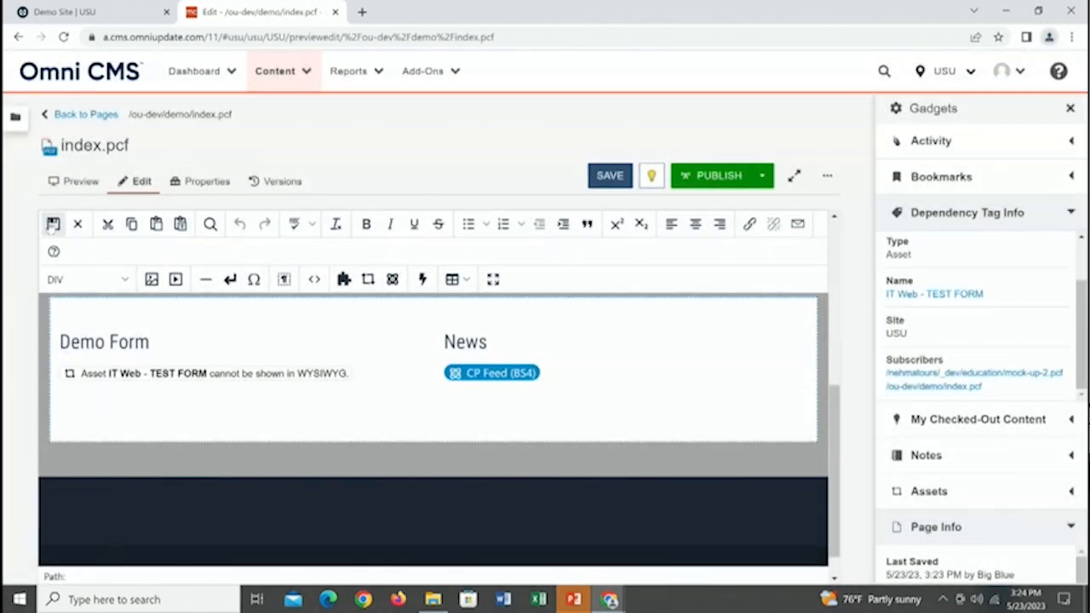
Step: Save the edited content region and publish index.pcf again
{"action": "left_click", "coordinate": [54, 223]}
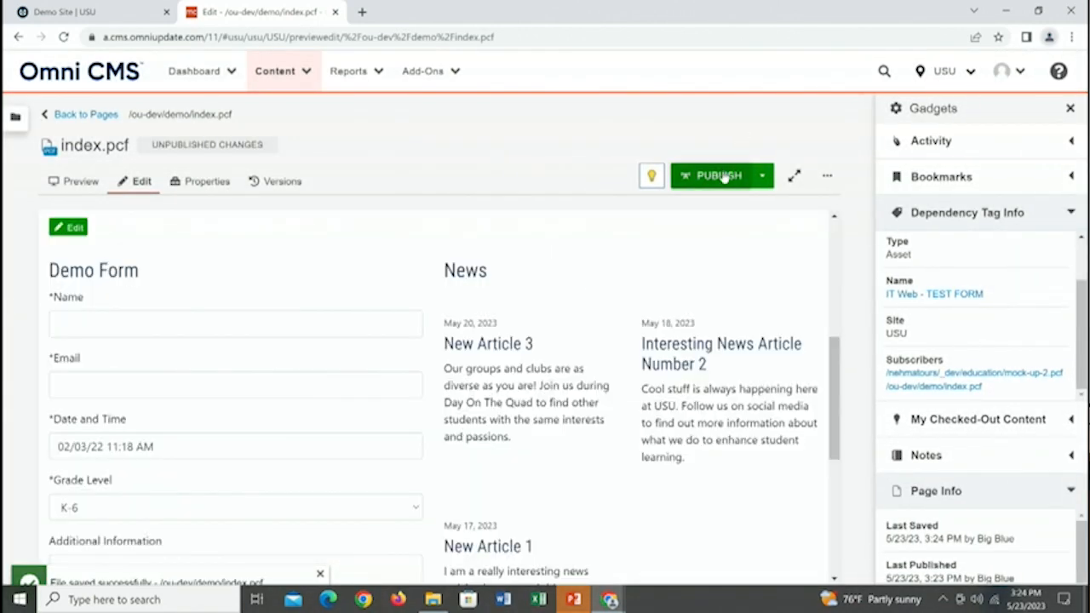
{"action": "left_click", "coordinate": [692, 181]}
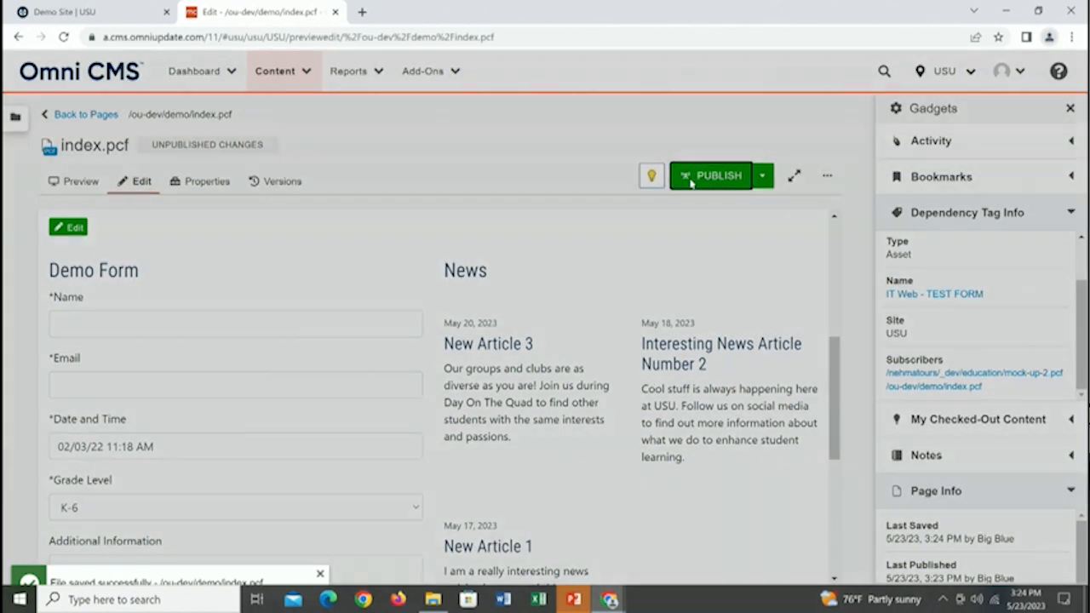
{"action": "left_click", "coordinate": [705, 523]}
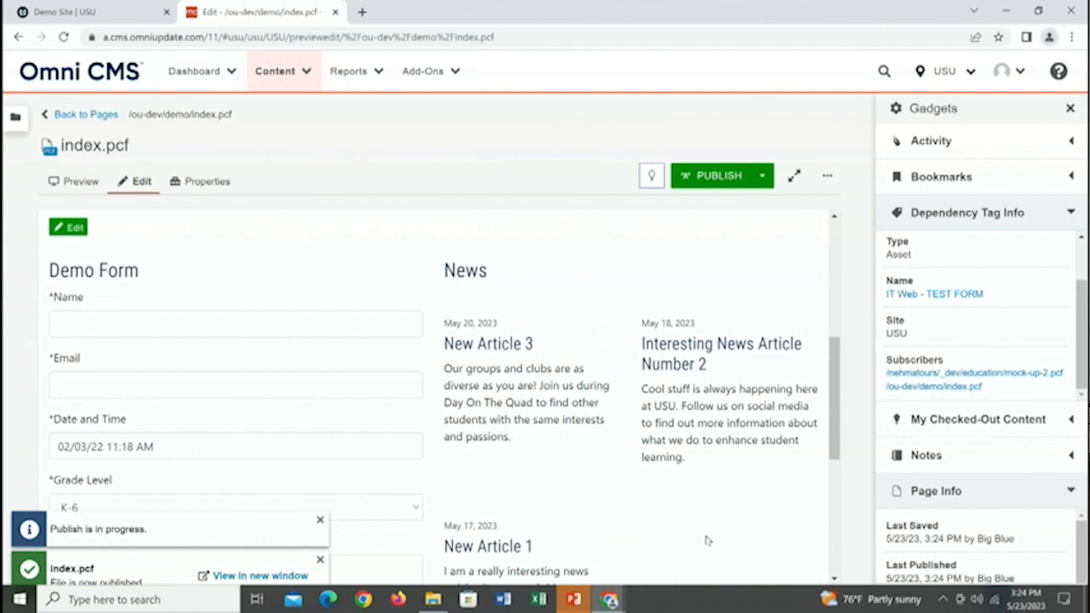
Step: Reload the live Demo Site page to check the feed without images, and return to the Omni CMS editor
{"action": "left_click", "coordinate": [90, 12]}
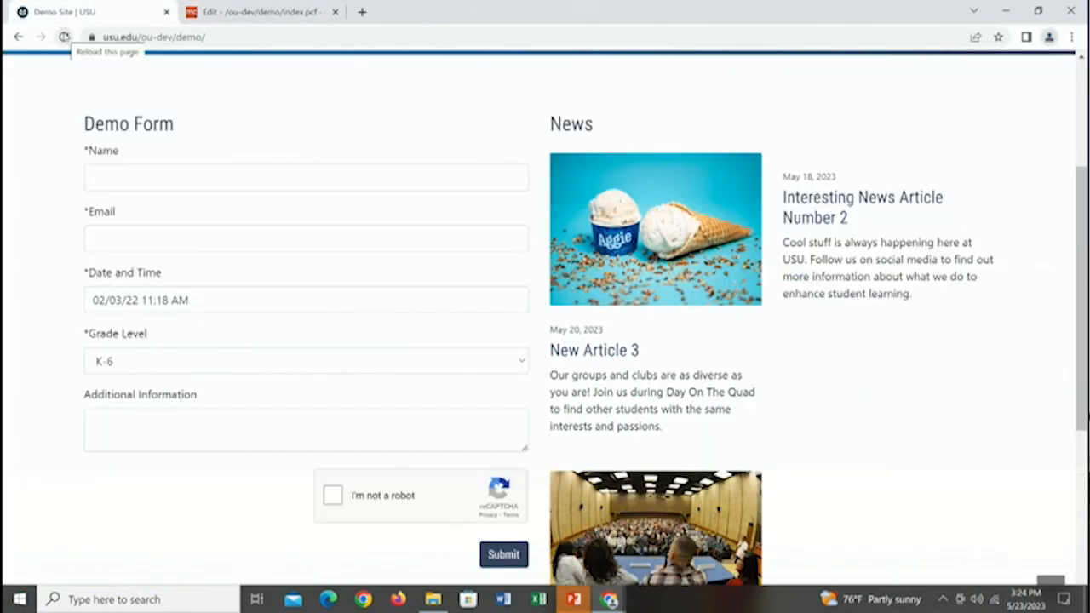
{"action": "left_click", "coordinate": [63, 36]}
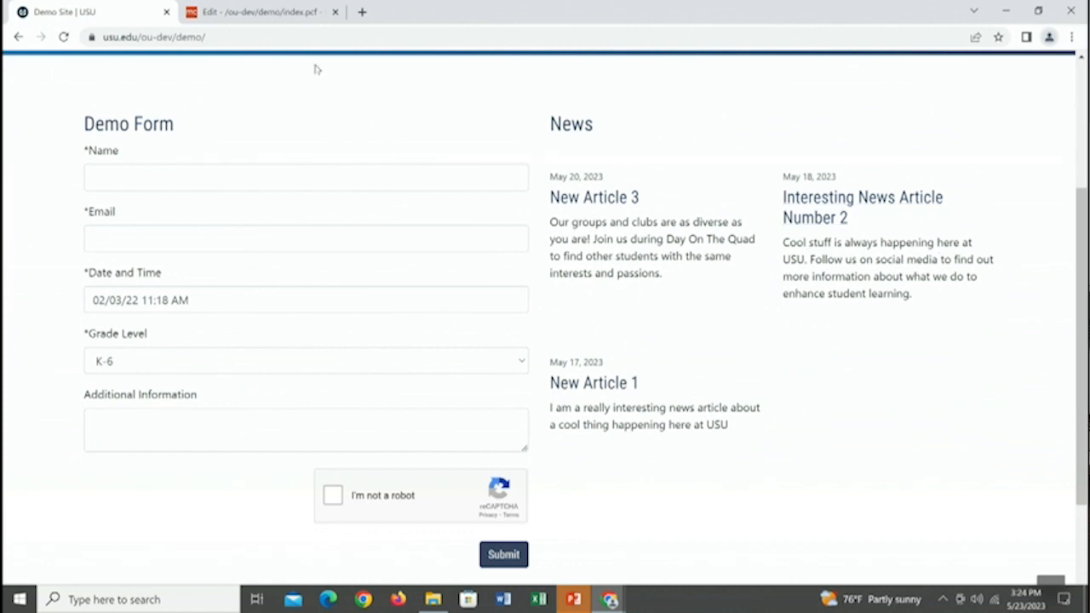
{"action": "left_click", "coordinate": [247, 12]}
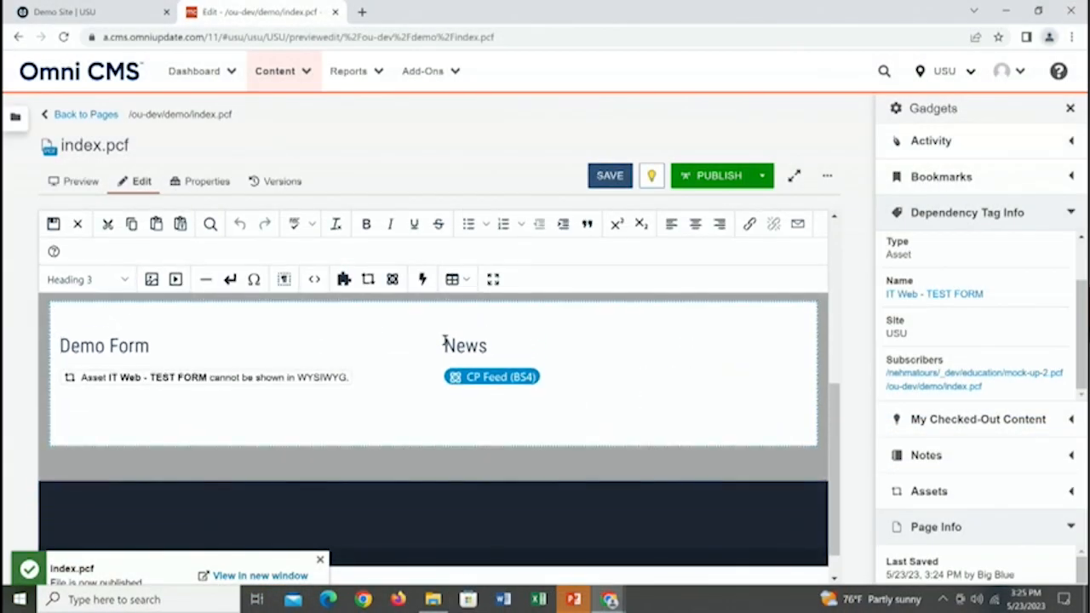
Step: Show the block outlines in the content region and insert a Font Awesome Icon (BS4) component directly before the News heading text
{"action": "left_click", "coordinate": [284, 279]}
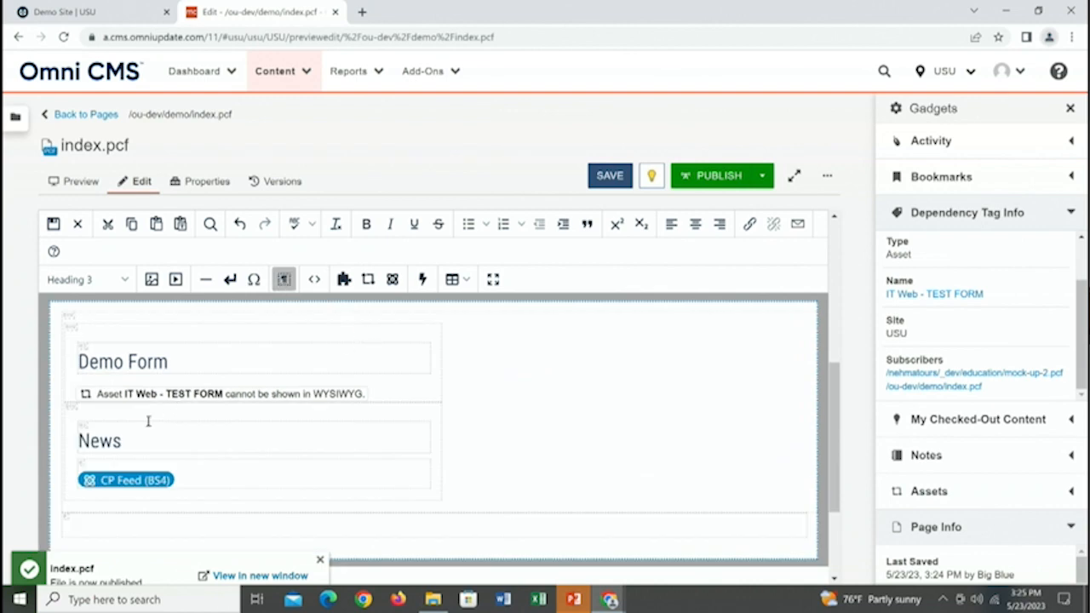
{"action": "left_click", "coordinate": [77, 441]}
{"action": "left_click", "coordinate": [391, 281]}
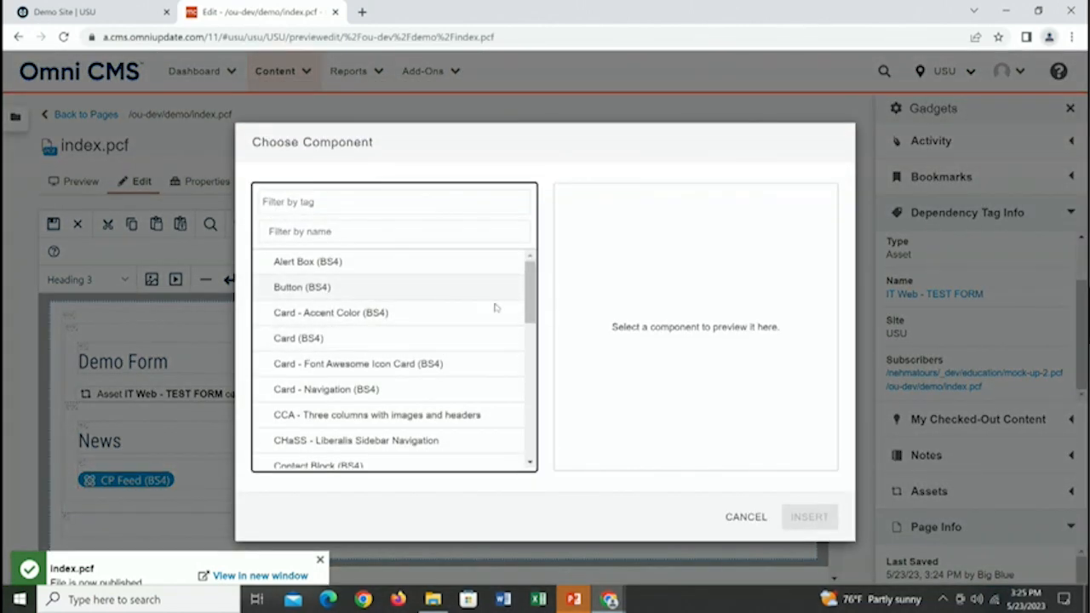
{"action": "left_click_drag", "start_coordinate": [529, 308], "coordinate": [535, 367]}
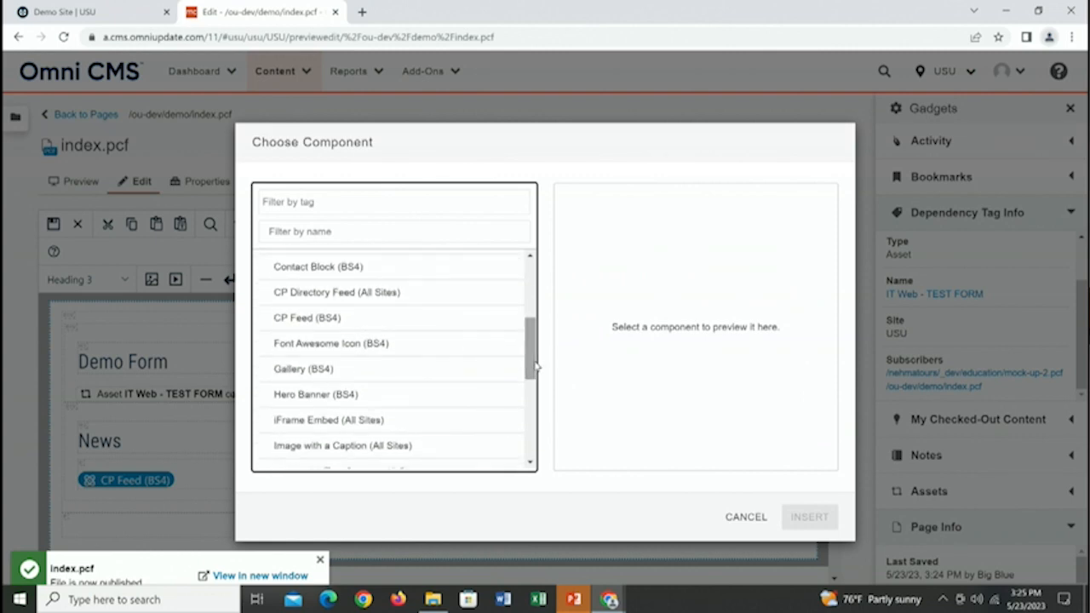
{"action": "left_click", "coordinate": [341, 347]}
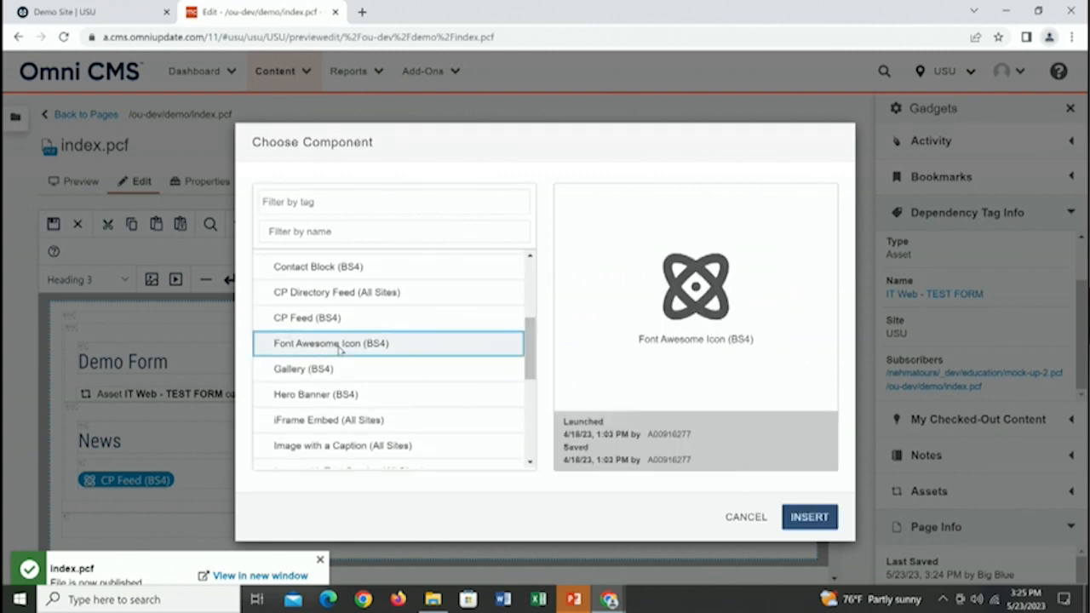
{"action": "left_click", "coordinate": [810, 518]}
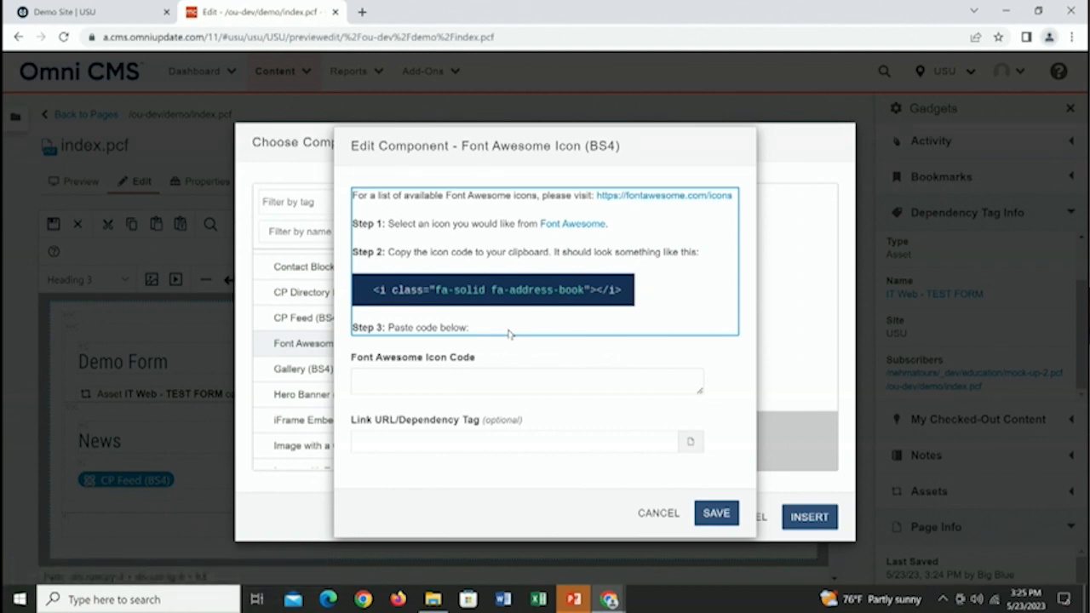
Step: Open the Font Awesome icon library linked in the component's instructions and search it for "news"
{"action": "left_click", "coordinate": [672, 196]}
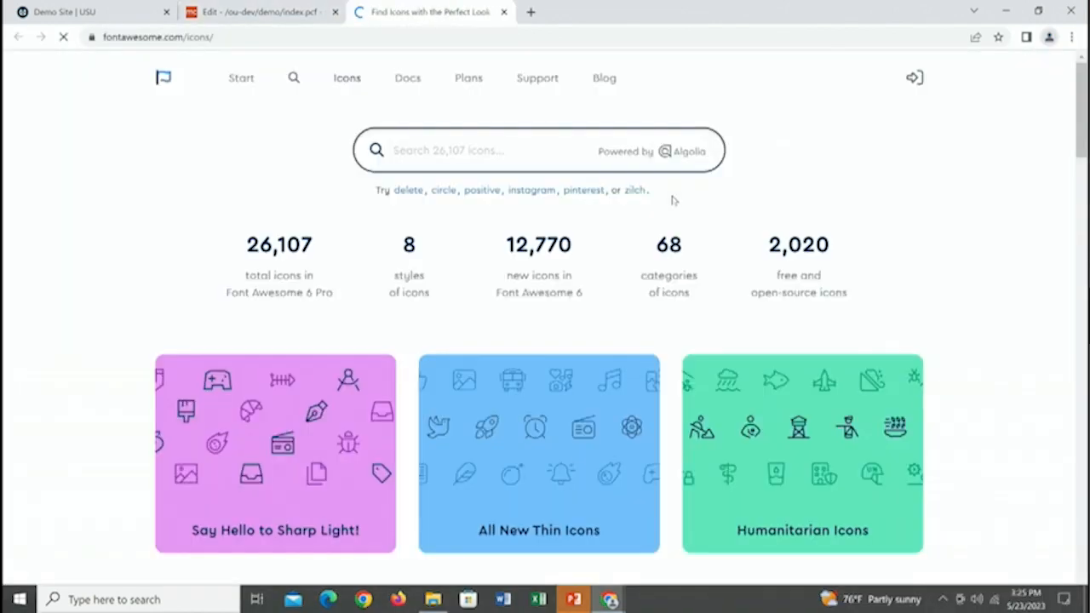
{"action": "left_click", "coordinate": [441, 150]}
{"action": "type", "text": "new"}
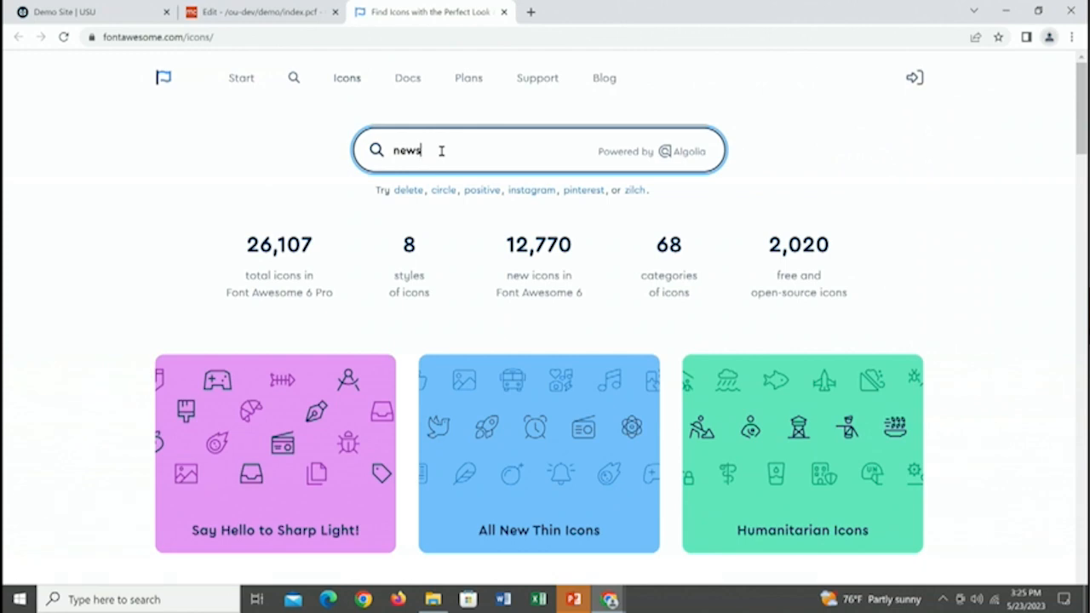
{"action": "type", "text": "s"}
{"action": "key", "text": "Return"}
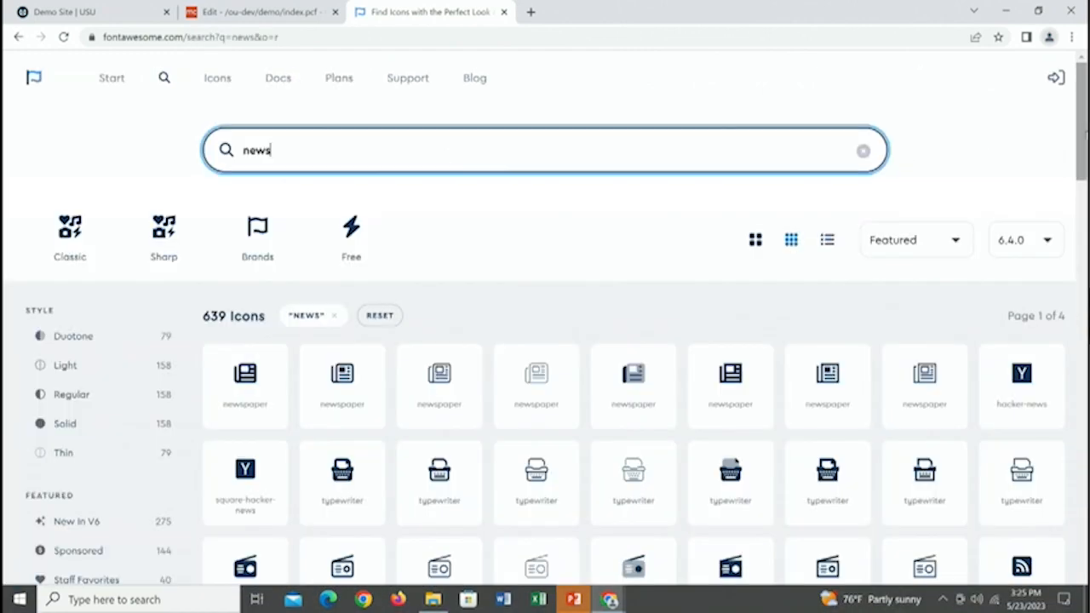
Step: Open the sharp light newspaper icon and copy its HTML code
{"action": "left_click_drag", "start_coordinate": [1082, 132], "coordinate": [1078, 192]}
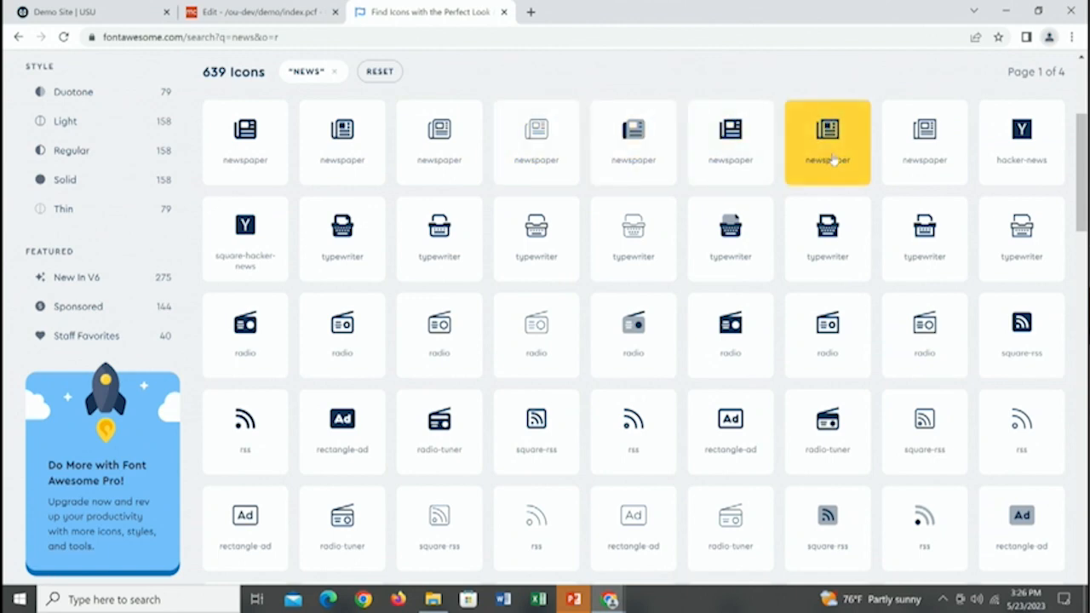
{"action": "left_click", "coordinate": [928, 146]}
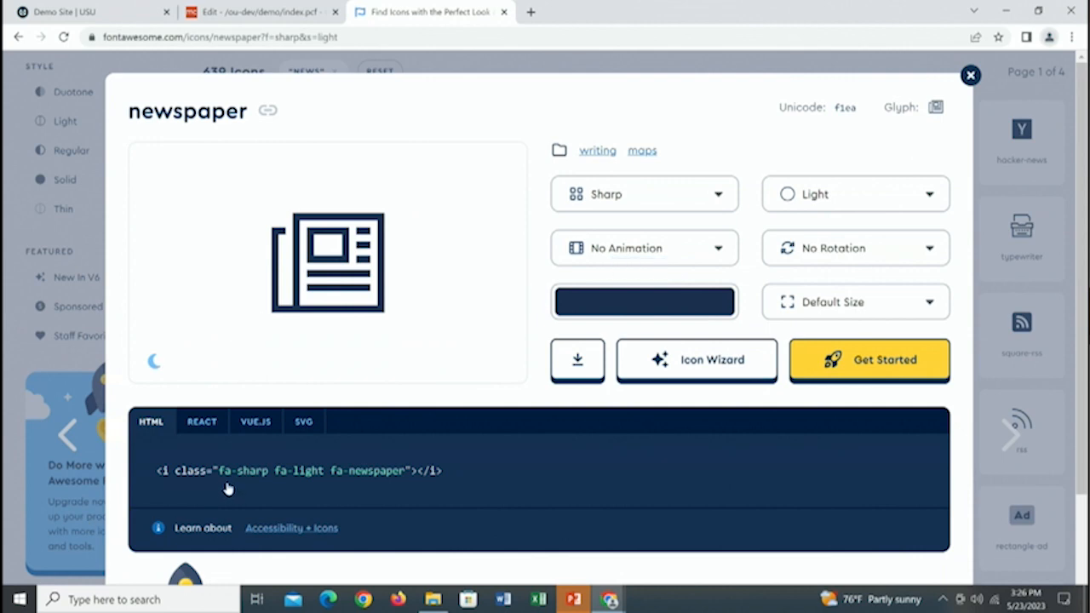
{"action": "left_click", "coordinate": [372, 473]}
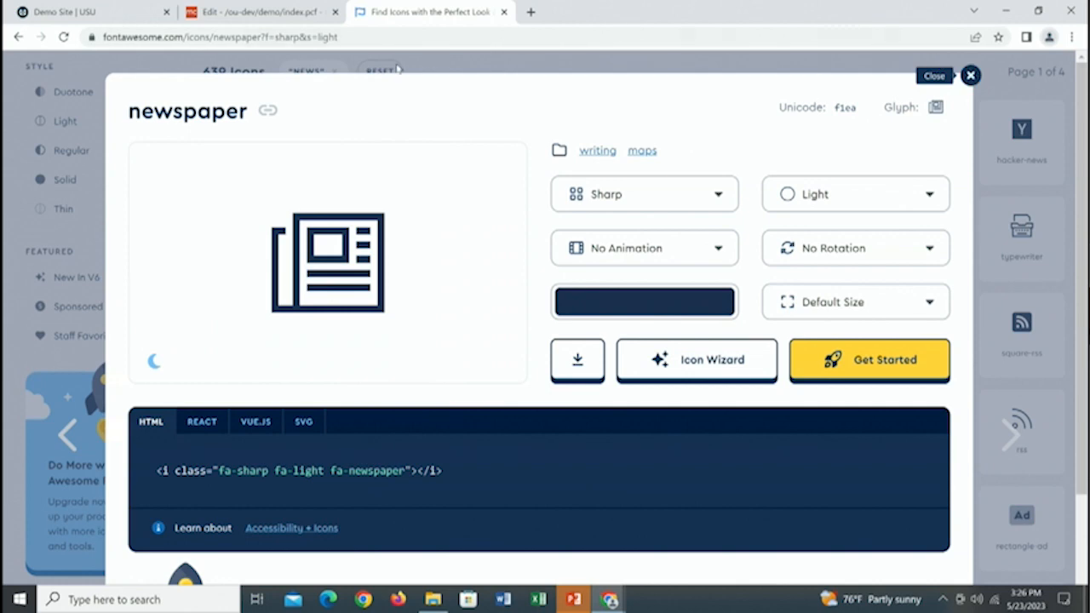
Step: Paste the newspaper icon code into the Font Awesome Icon component back in Omni CMS, and save the component and the content region
{"action": "left_click", "coordinate": [288, 11]}
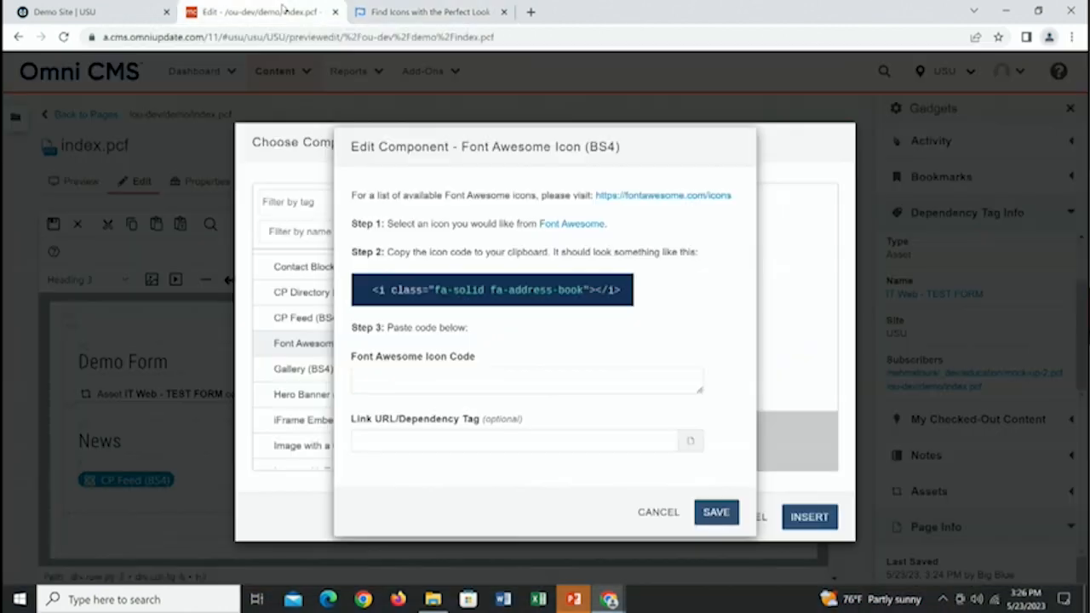
{"action": "left_click", "coordinate": [416, 386]}
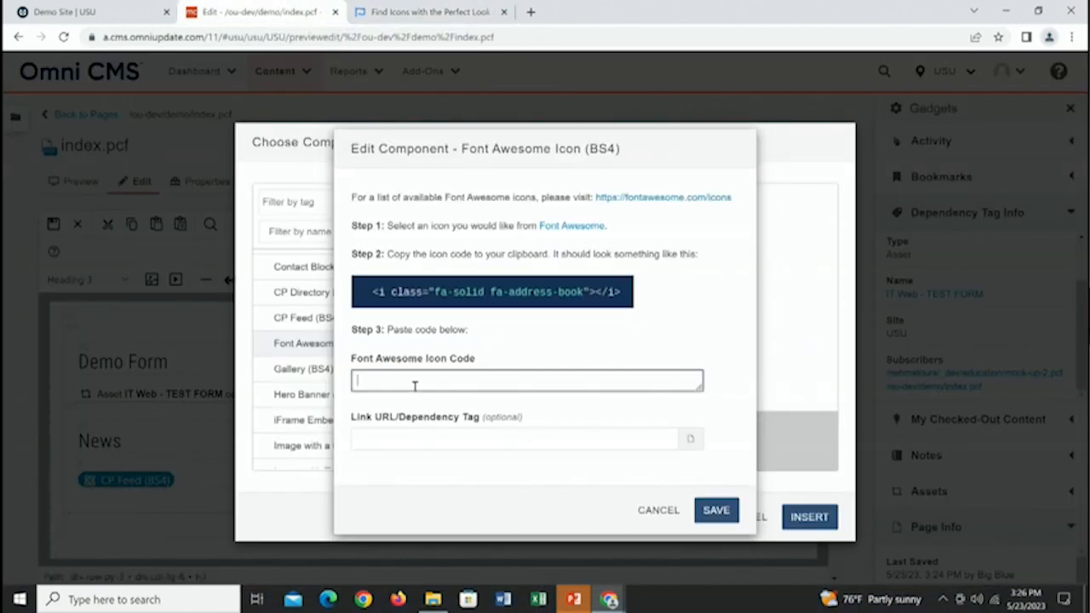
{"action": "key", "text": "ctrl+v"}
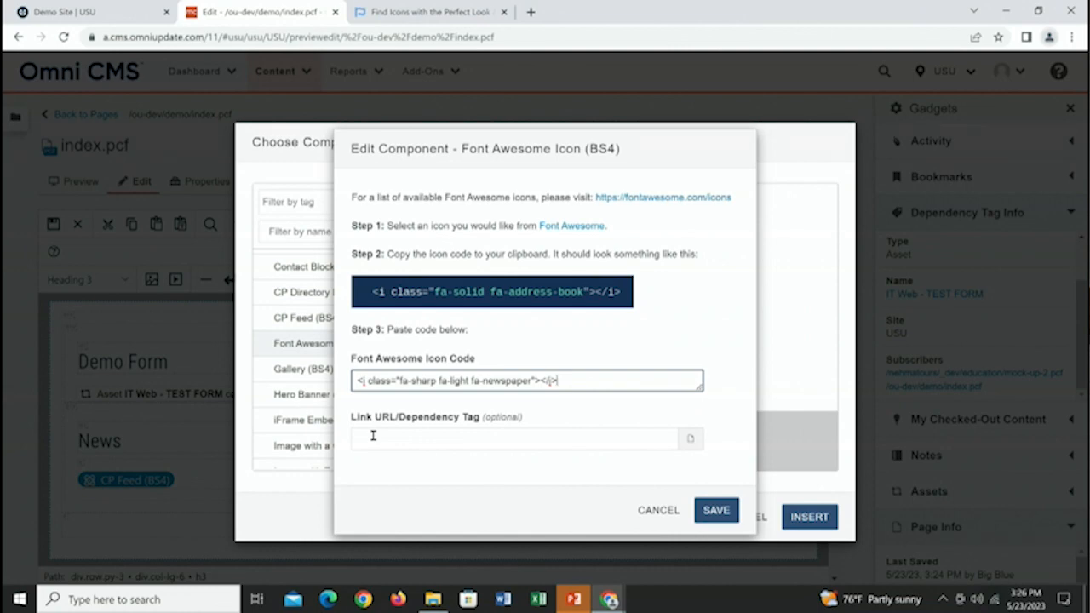
{"action": "left_click", "coordinate": [713, 511]}
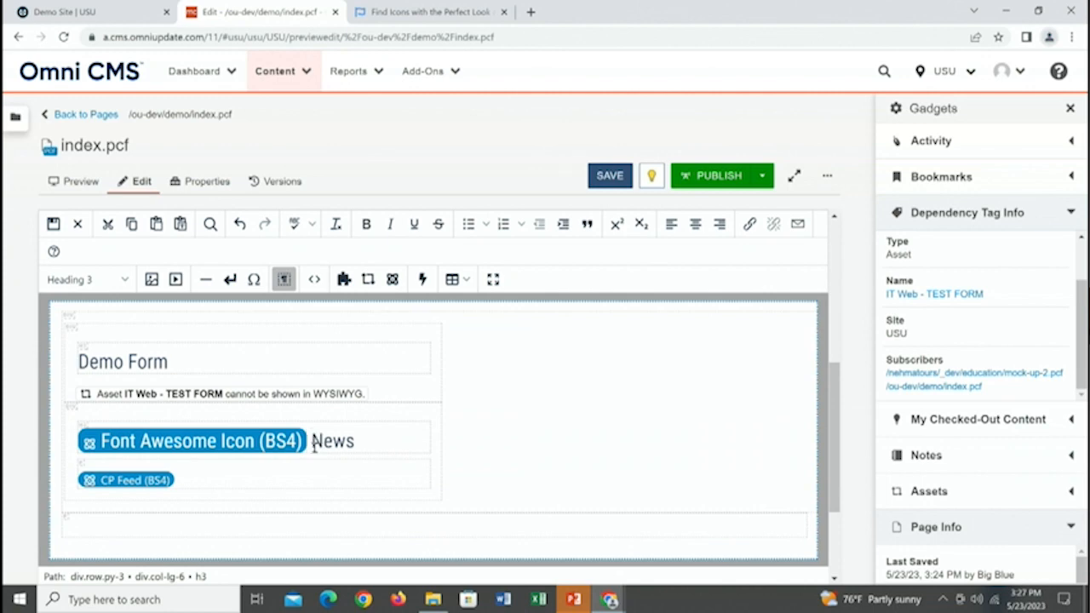
{"action": "left_click", "coordinate": [53, 224]}
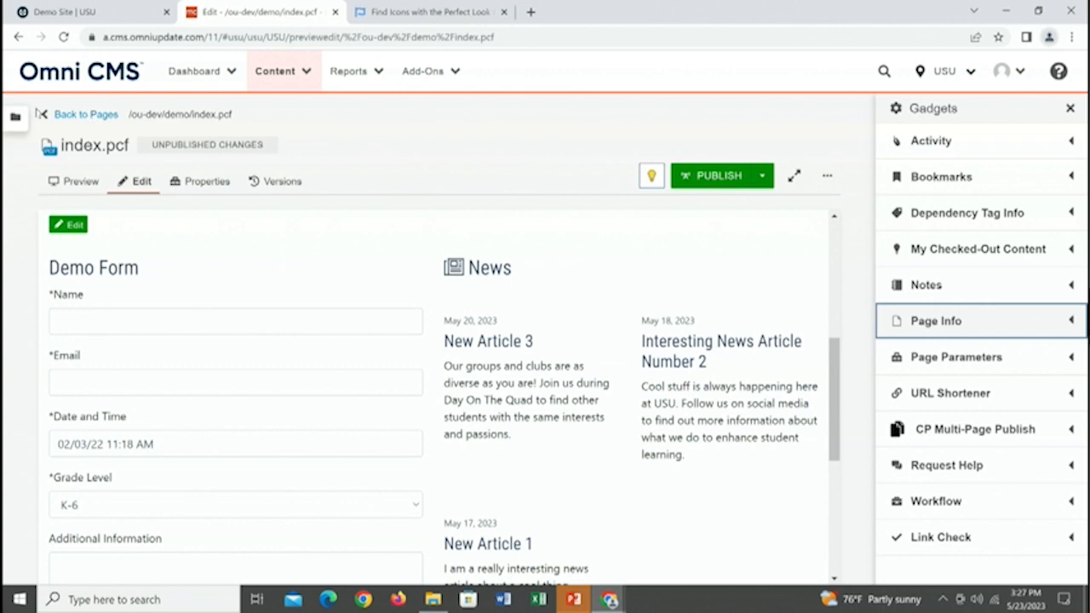
Step: Create a standard CP News Article with the filename article4 in the demo site's news folder
{"action": "left_click", "coordinate": [75, 117]}
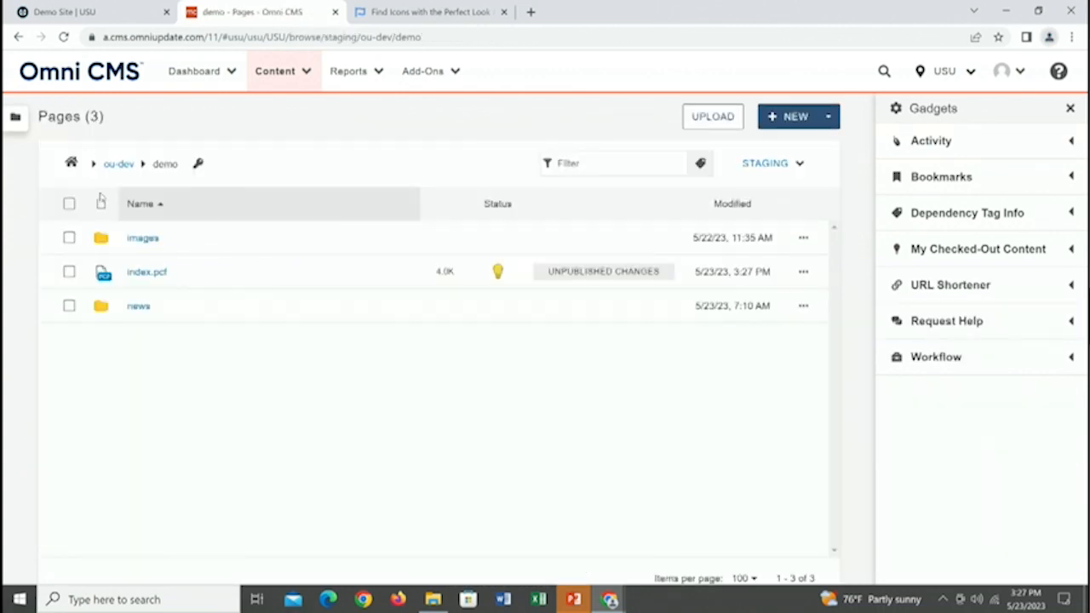
{"action": "left_click", "coordinate": [141, 306]}
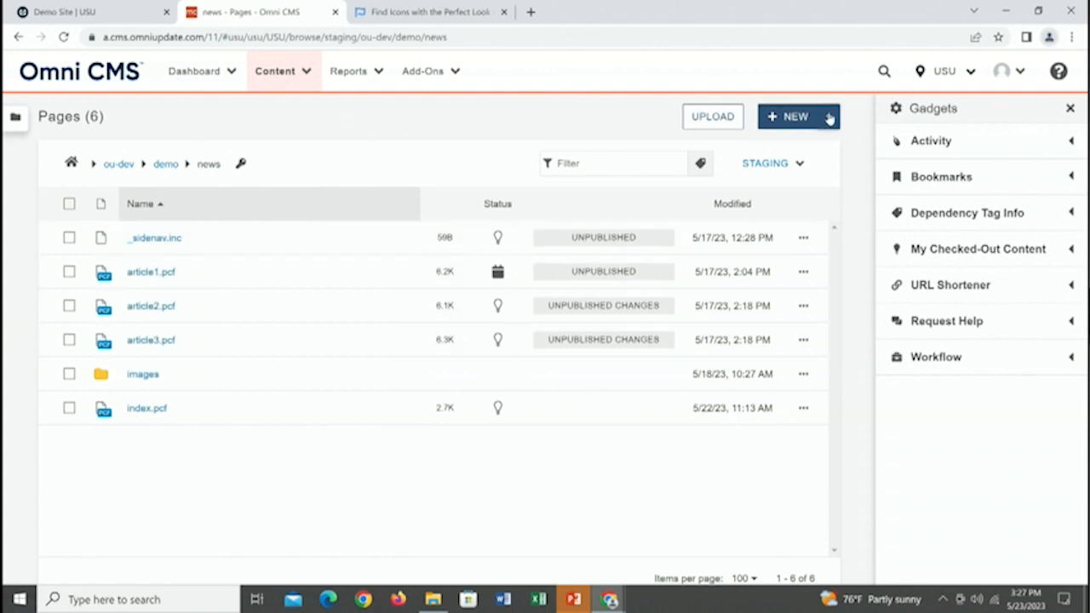
{"action": "left_click", "coordinate": [791, 116]}
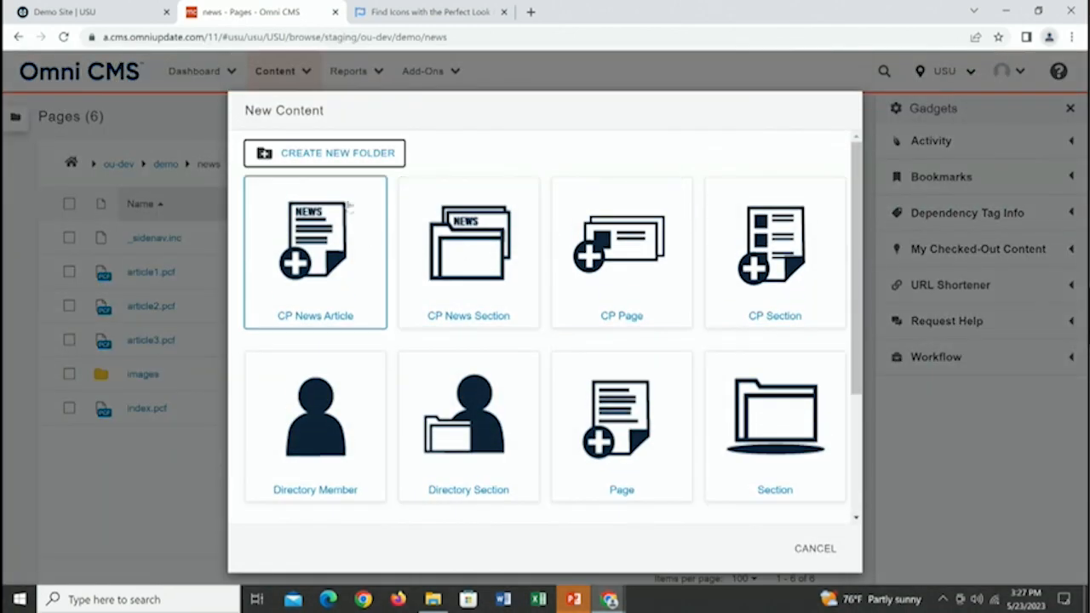
{"action": "left_click", "coordinate": [328, 275]}
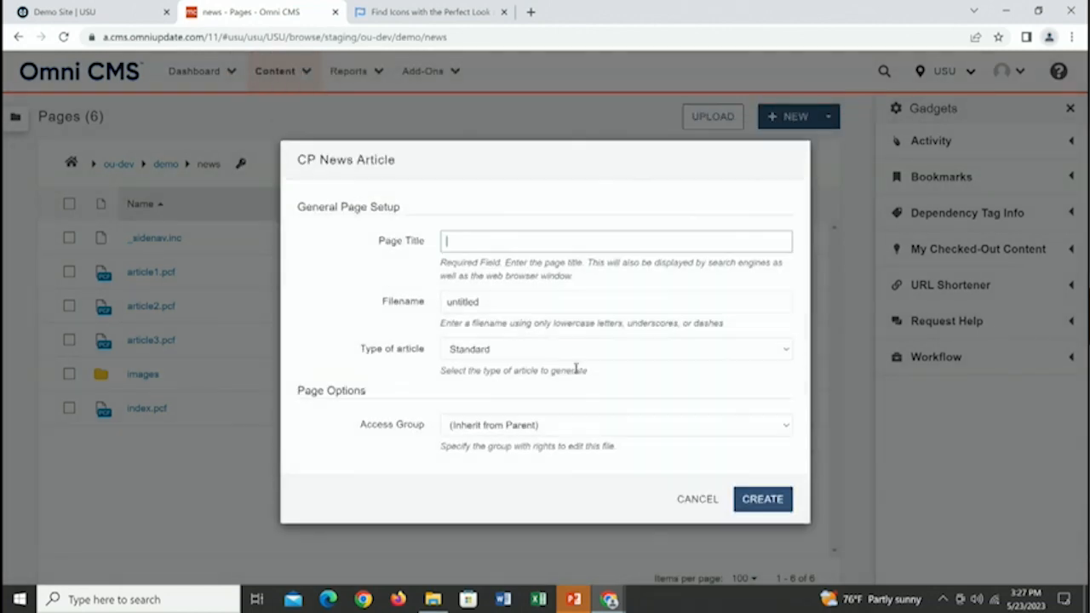
{"action": "left_click_drag", "start_coordinate": [493, 300], "coordinate": [413, 320]}
{"action": "type", "text": "a"}
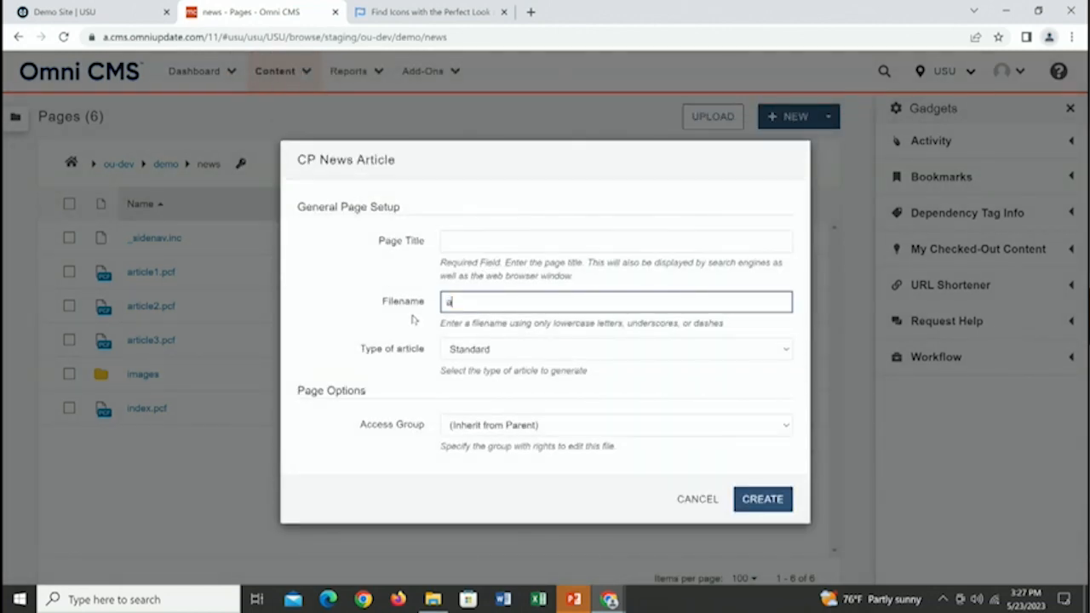
{"action": "type", "text": "rticle4"}
{"action": "left_click", "coordinate": [785, 505]}
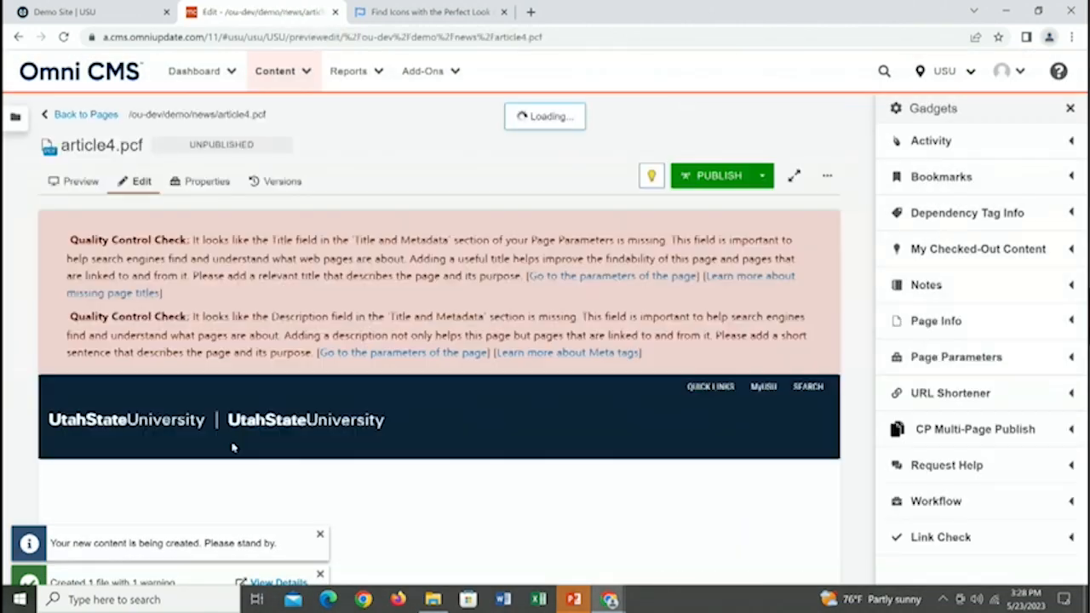
Step: Dismiss the creation notifications and look over the placeholder image and text of article4.pcf
{"action": "right_click", "coordinate": [318, 536]}
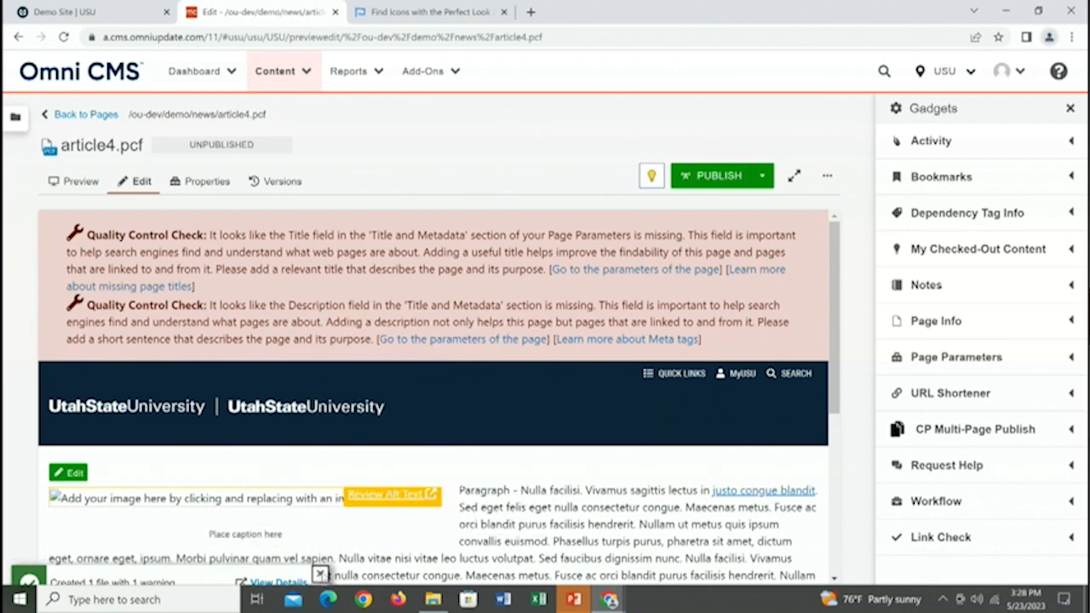
{"action": "right_click", "coordinate": [322, 574]}
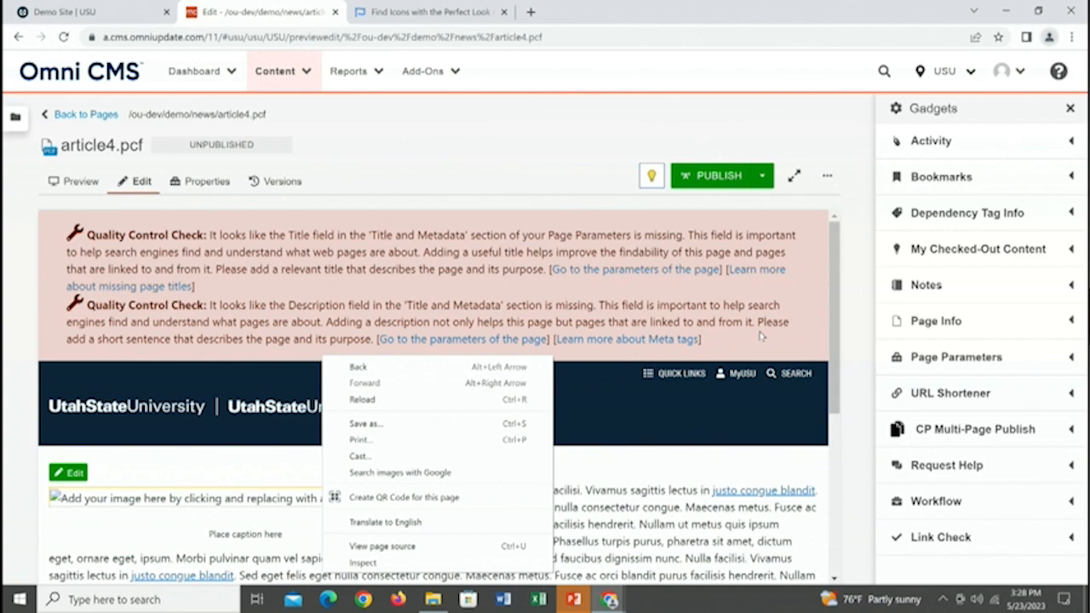
{"action": "left_click", "coordinate": [706, 492]}
{"action": "left_click_drag", "start_coordinate": [838, 384], "coordinate": [843, 492]}
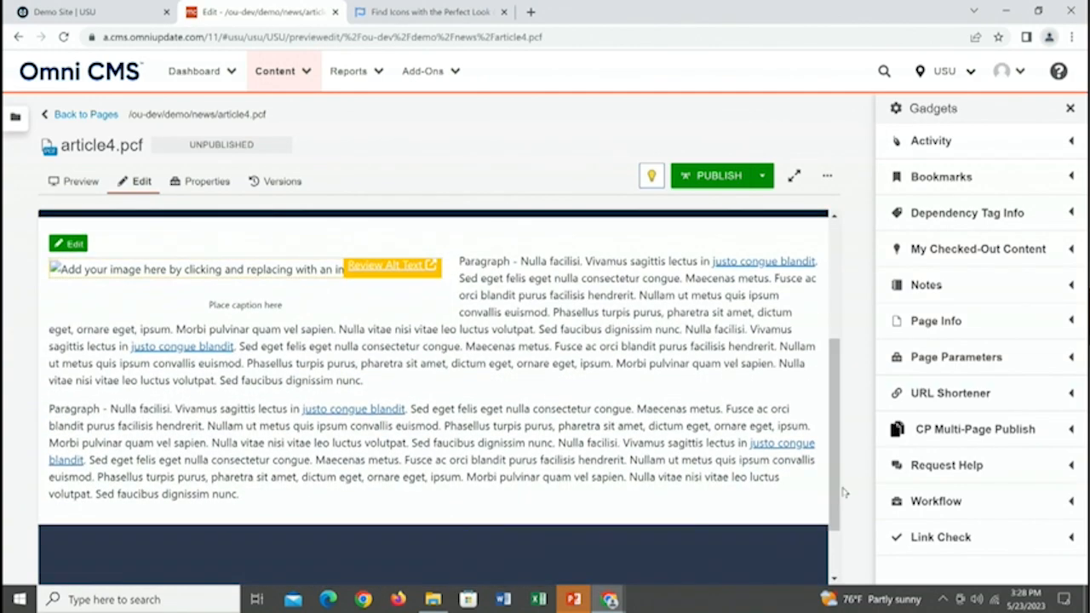
Step: Set the article's title parameter to "How to Graduate Early | Demo" and its description to "We had the morst awesome early graduates this year."
{"action": "left_click", "coordinate": [978, 363]}
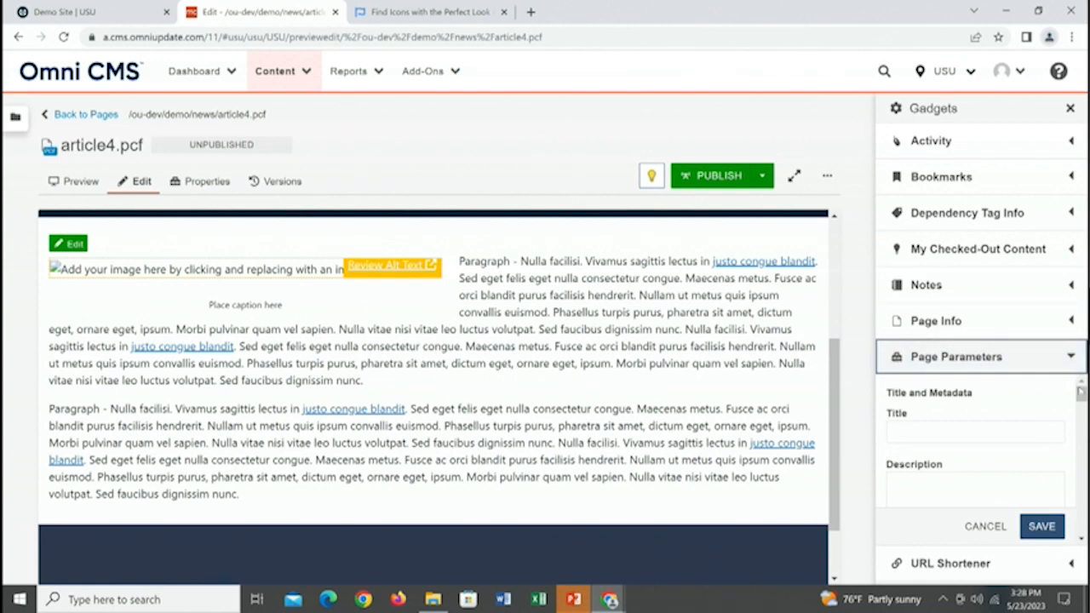
{"action": "mouse_move", "coordinate": [1080, 393]}
{"action": "left_mouse_down"}
{"action": "mouse_move", "coordinate": [1080, 408]}
{"action": "mouse_move", "coordinate": [1080, 393]}
{"action": "left_mouse_up"}
{"action": "left_click", "coordinate": [1014, 432]}
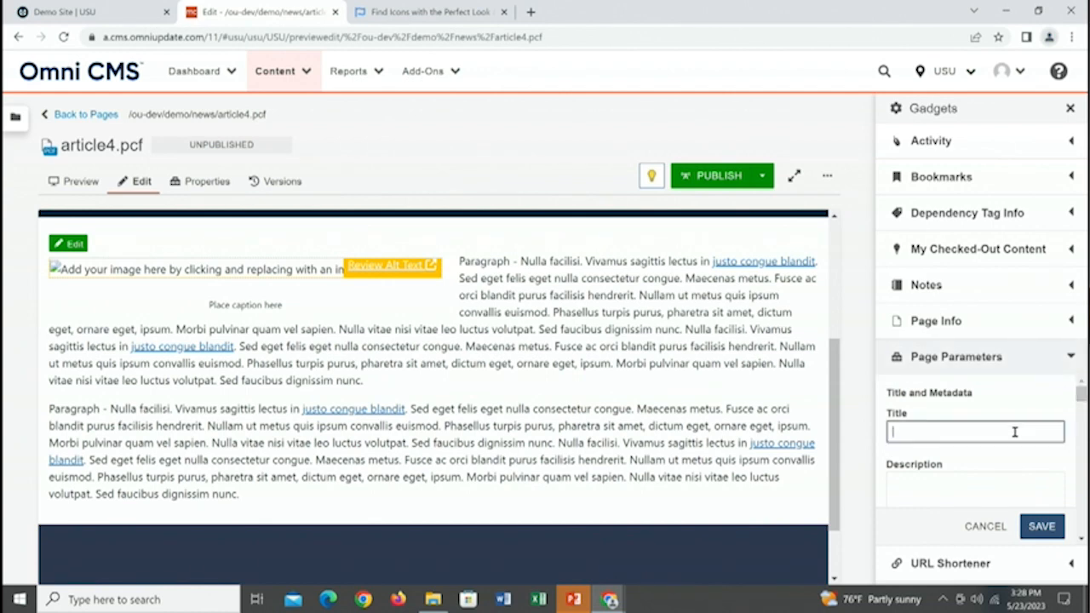
{"action": "type", "text": "How to Gradual"}
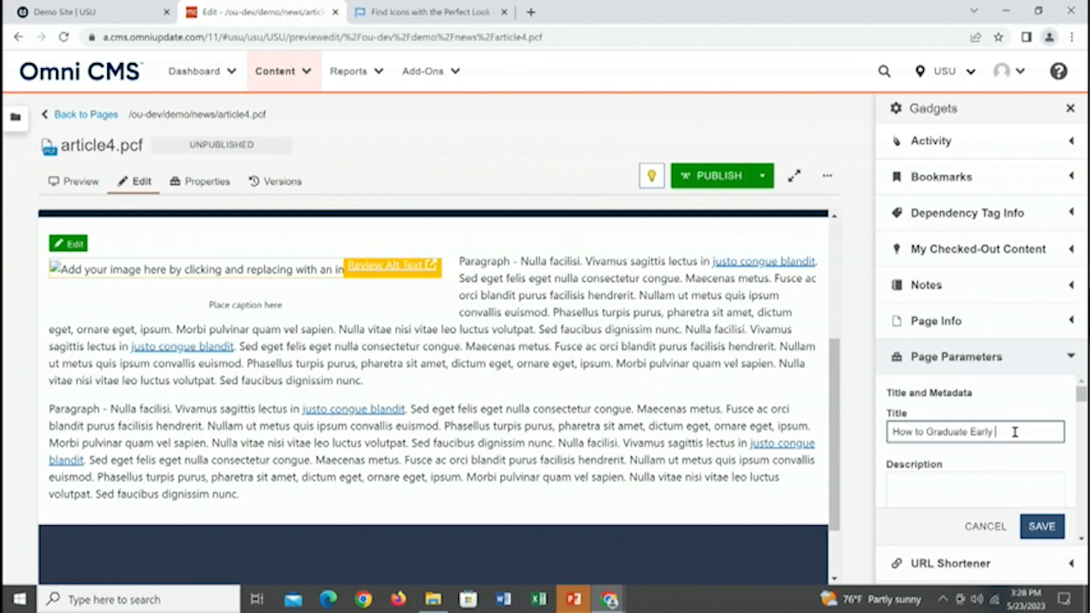
{"action": "type", "text": "e Early | Demo"}
{"action": "left_click_drag", "start_coordinate": [1080, 393], "coordinate": [1080, 400]}
{"action": "left_click", "coordinate": [990, 444]}
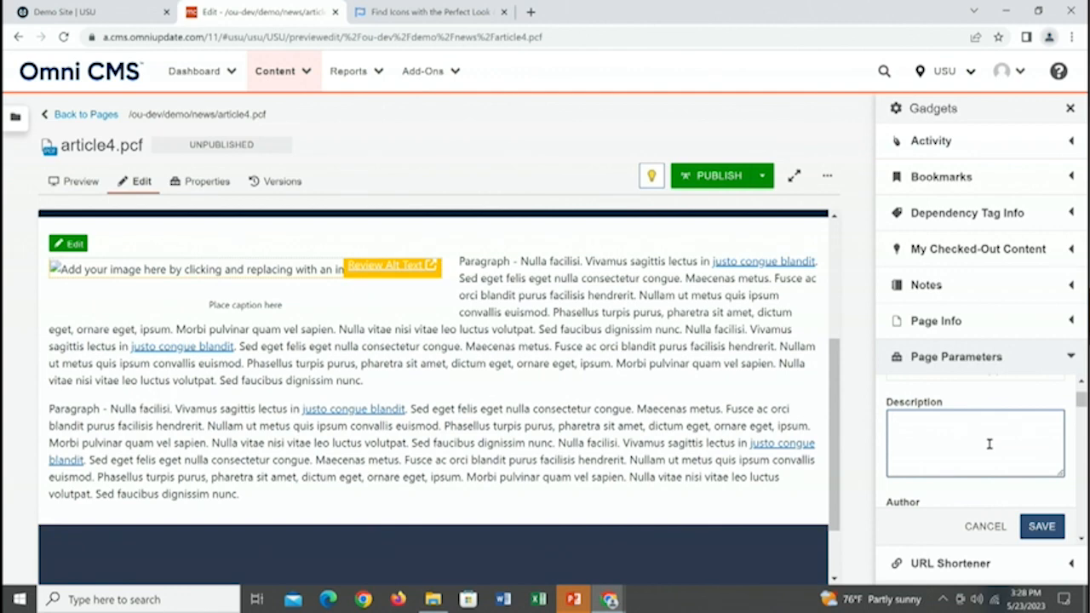
{"action": "type", "text": "We had the morst awesome early graduates this year."}
Step: Add the demo feed's first-name tag to the article's tags alongside News in the page parameters
{"action": "left_click_drag", "start_coordinate": [1080, 401], "coordinate": [1082, 424]}
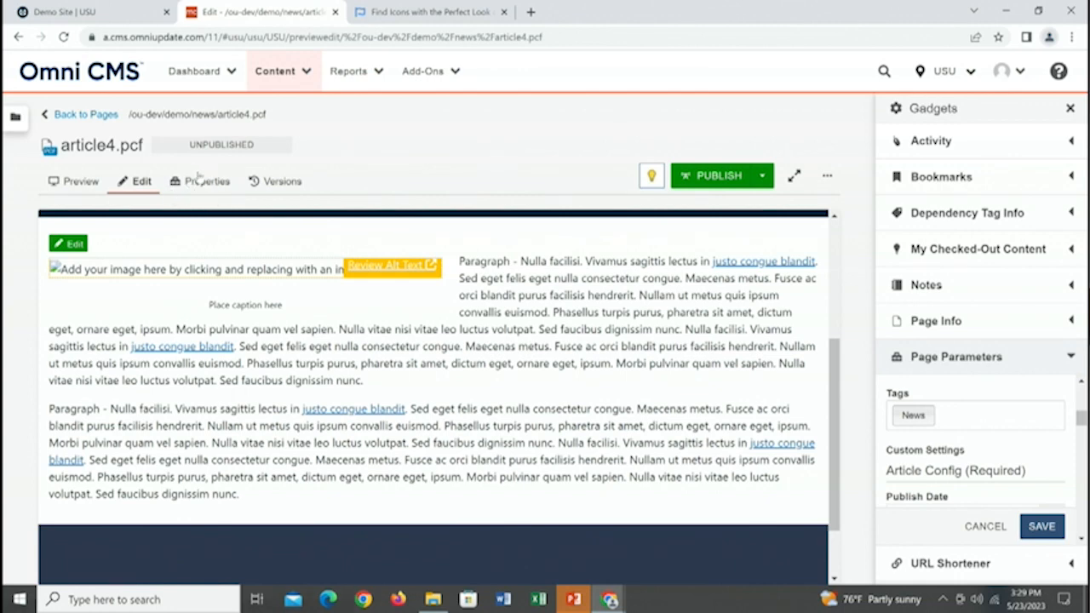
{"action": "left_click", "coordinate": [985, 414]}
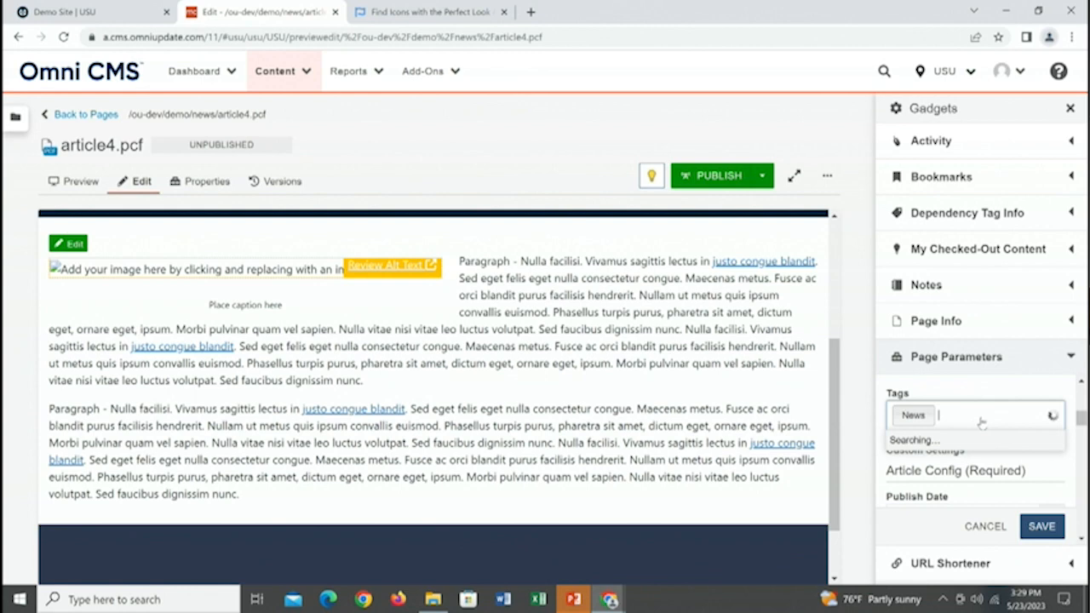
{"action": "type", "text": "Danielle"}
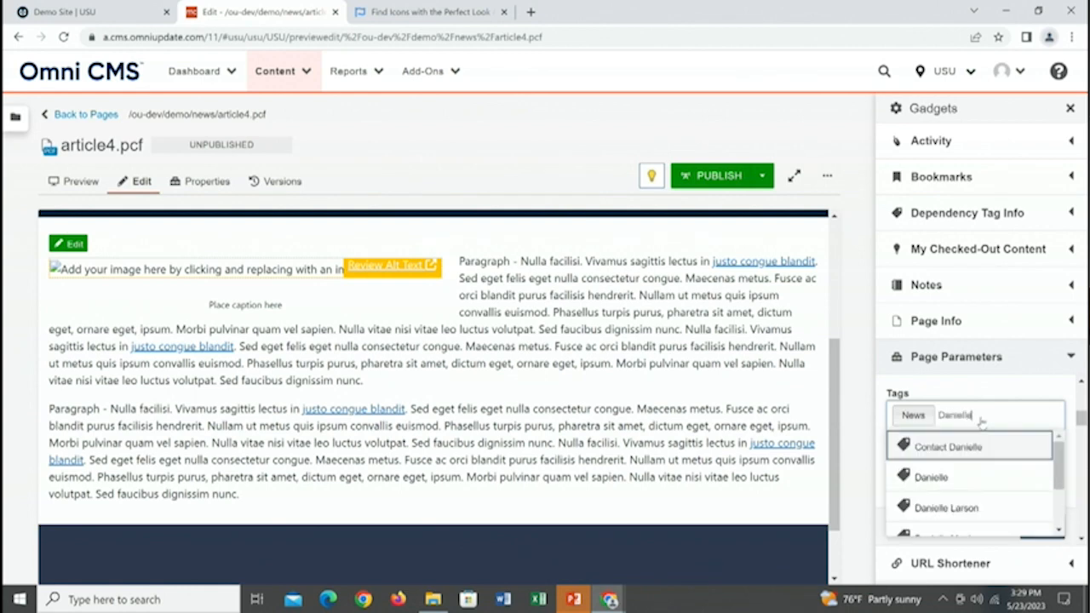
{"action": "left_click", "coordinate": [942, 477]}
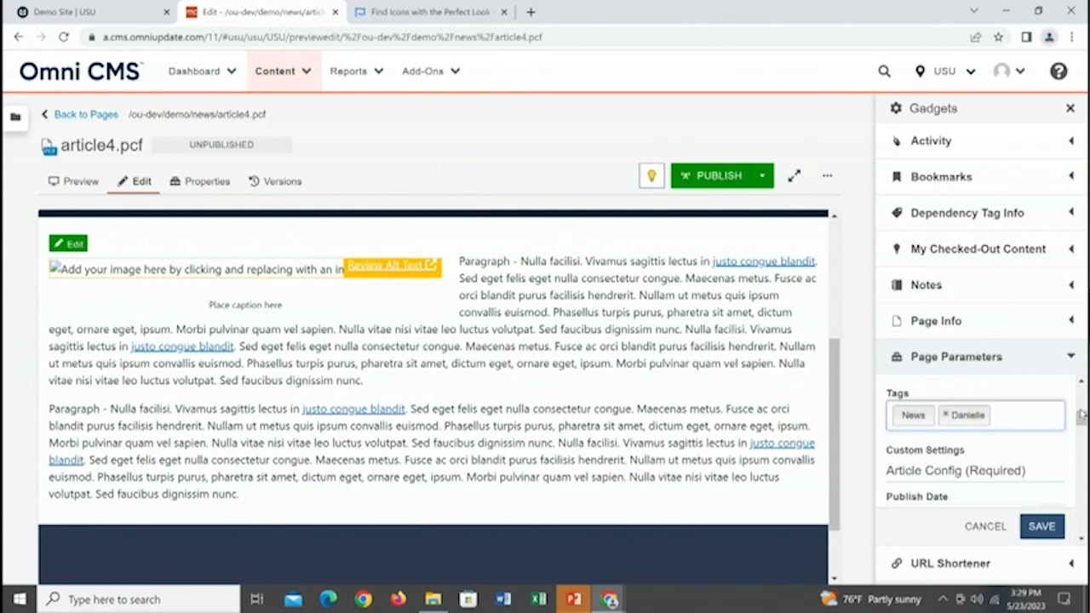
Step: Set the article's publish date to 05/23/2023, save the page parameters and collapse them
{"action": "left_click_drag", "start_coordinate": [1080, 415], "coordinate": [1082, 434]}
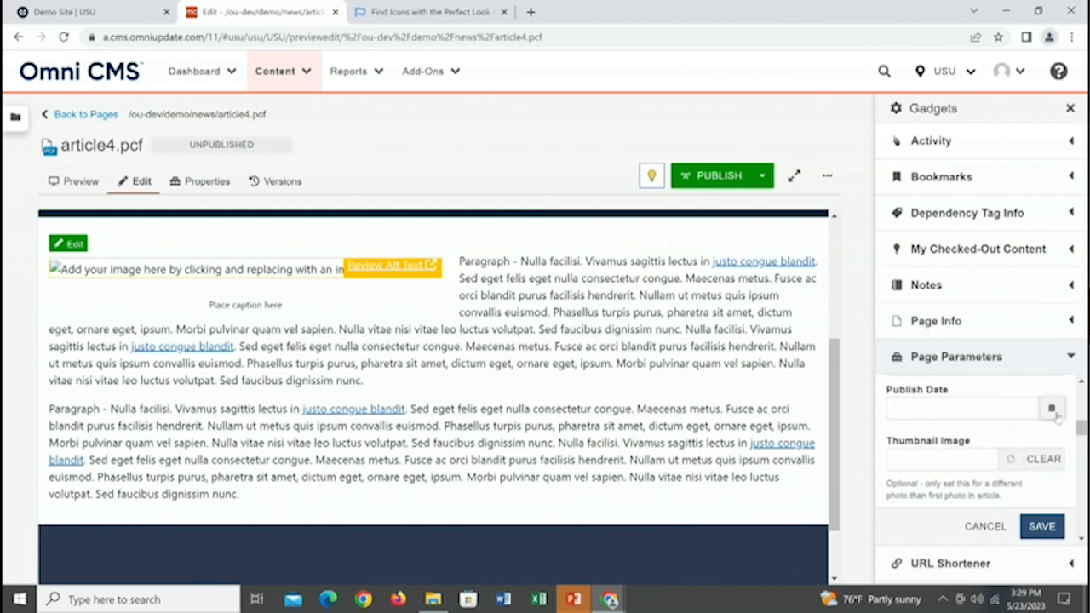
{"action": "left_click", "coordinate": [1052, 408]}
{"action": "left_click_drag", "start_coordinate": [1080, 429], "coordinate": [1081, 438]}
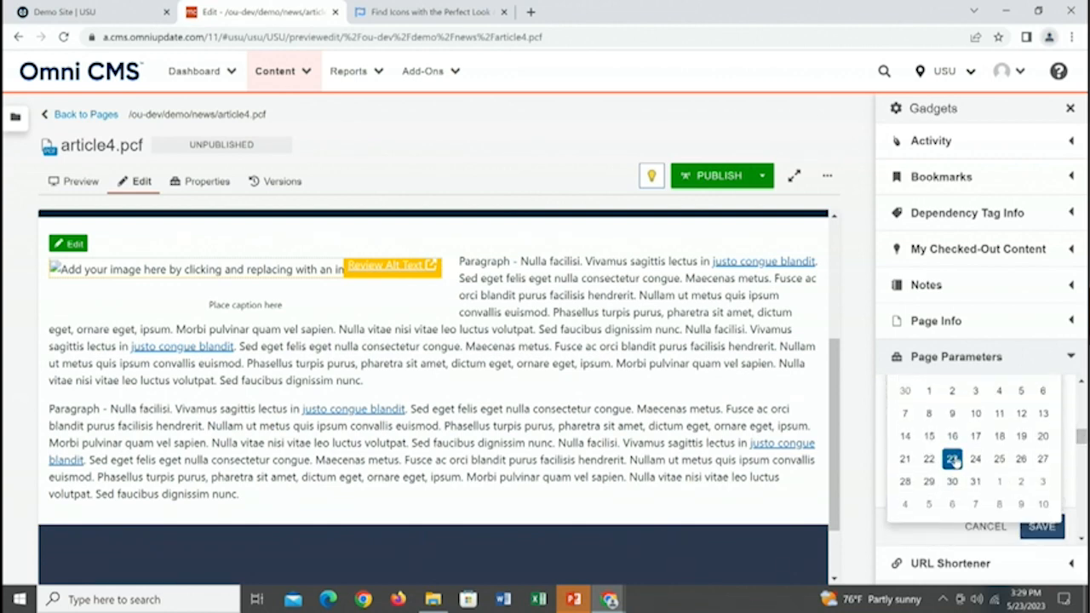
{"action": "mouse_move", "coordinate": [1084, 439]}
{"action": "left_mouse_down"}
{"action": "mouse_move", "coordinate": [1084, 409]}
{"action": "mouse_move", "coordinate": [1081, 427]}
{"action": "left_mouse_up"}
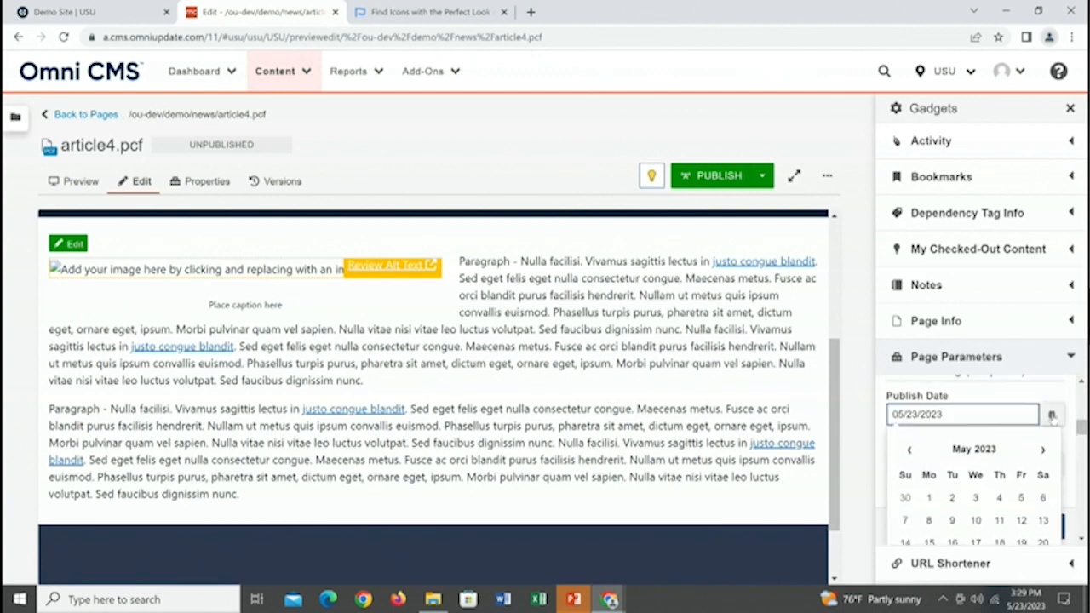
{"action": "left_click", "coordinate": [1052, 411]}
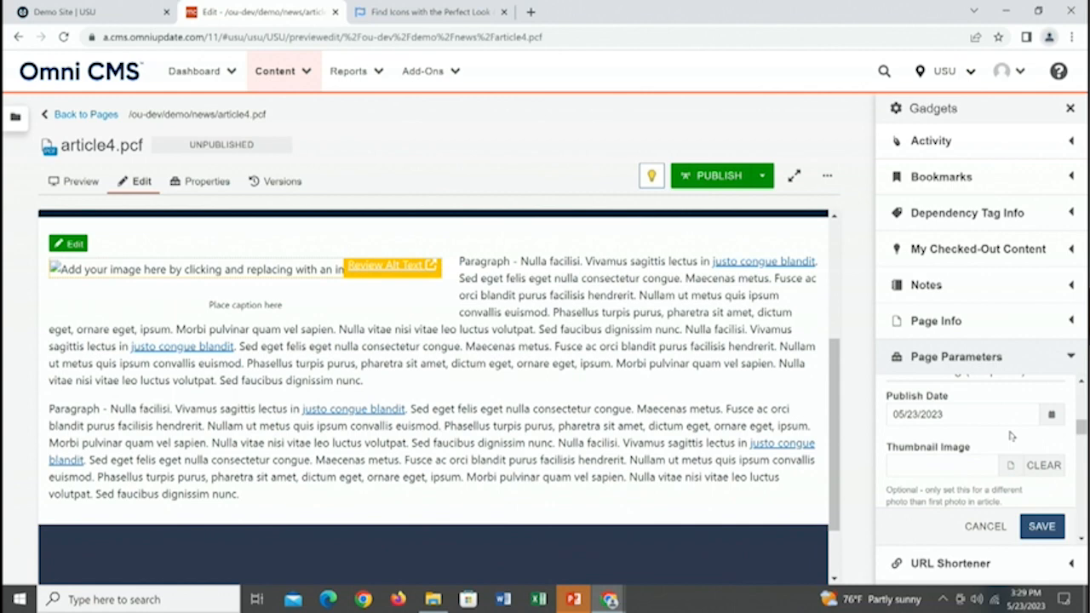
{"action": "left_click_drag", "start_coordinate": [1081, 432], "coordinate": [1082, 484]}
{"action": "left_click", "coordinate": [1040, 527]}
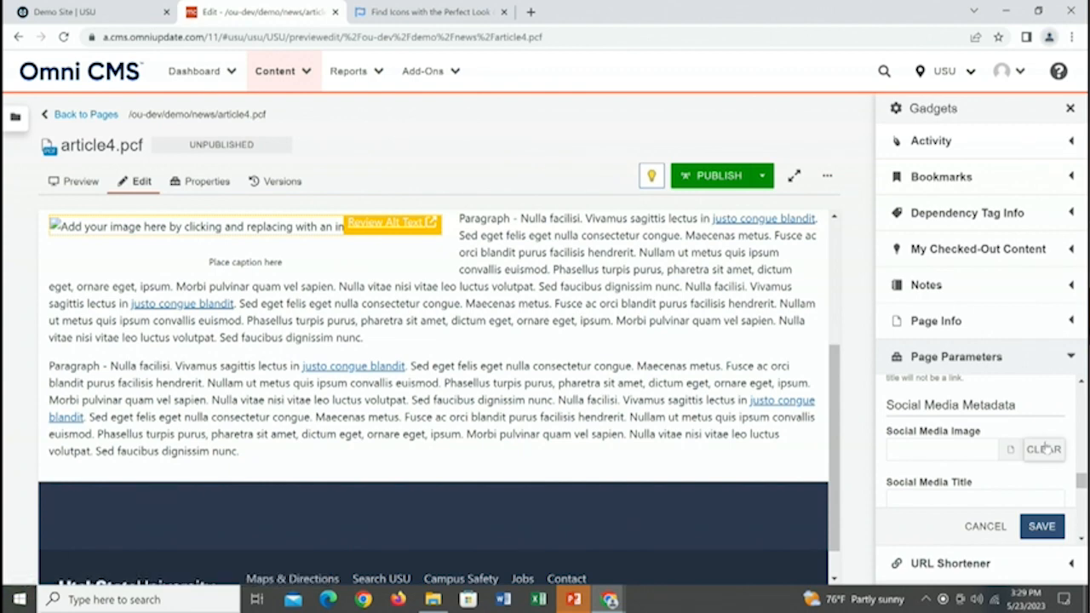
{"action": "left_click", "coordinate": [1068, 356]}
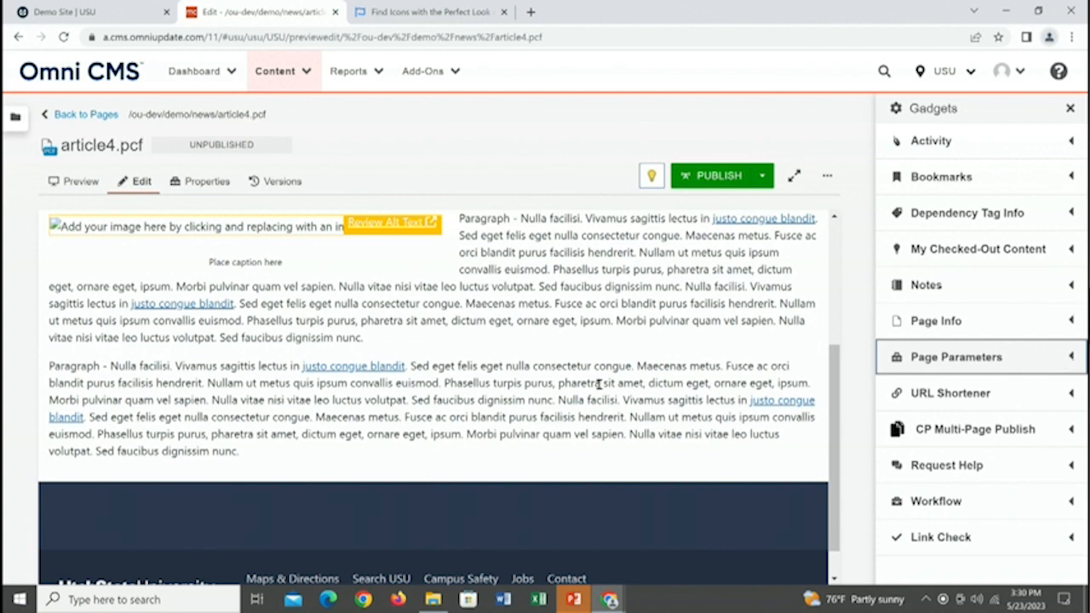
Step: Open index.pcf in the news folder, check its listing for the new article, and return to the folder
{"action": "left_click", "coordinate": [93, 115]}
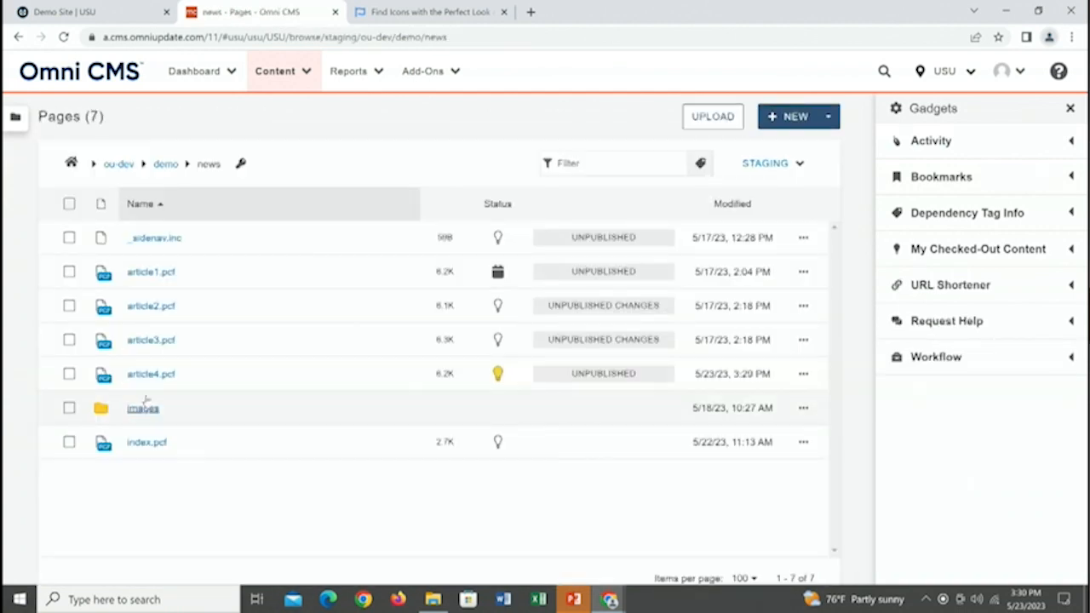
{"action": "left_click", "coordinate": [148, 443]}
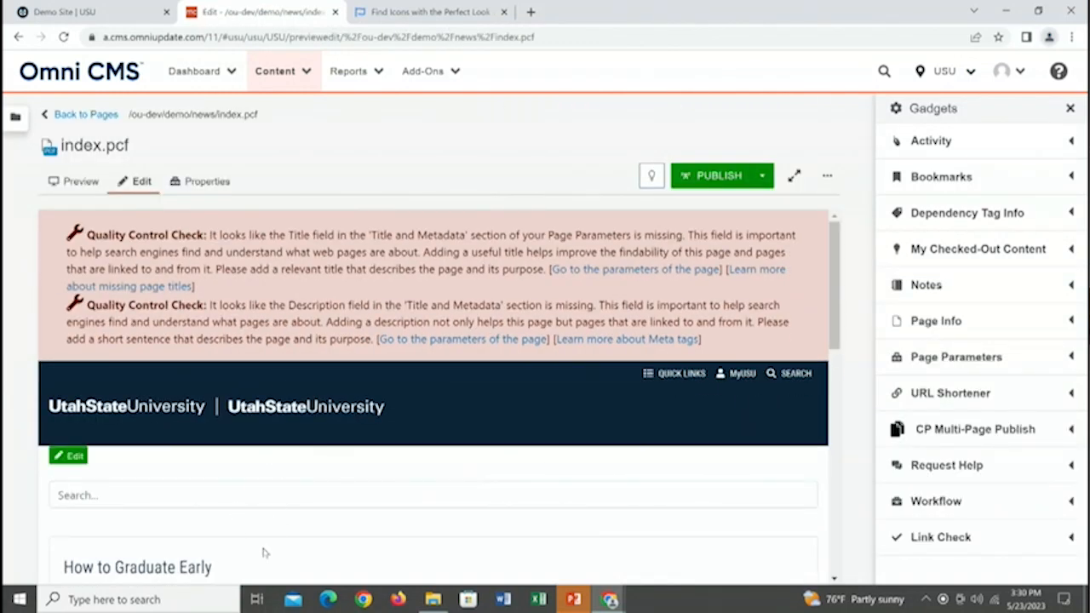
{"action": "left_click_drag", "start_coordinate": [834, 325], "coordinate": [848, 302]}
{"action": "left_click", "coordinate": [90, 114]}
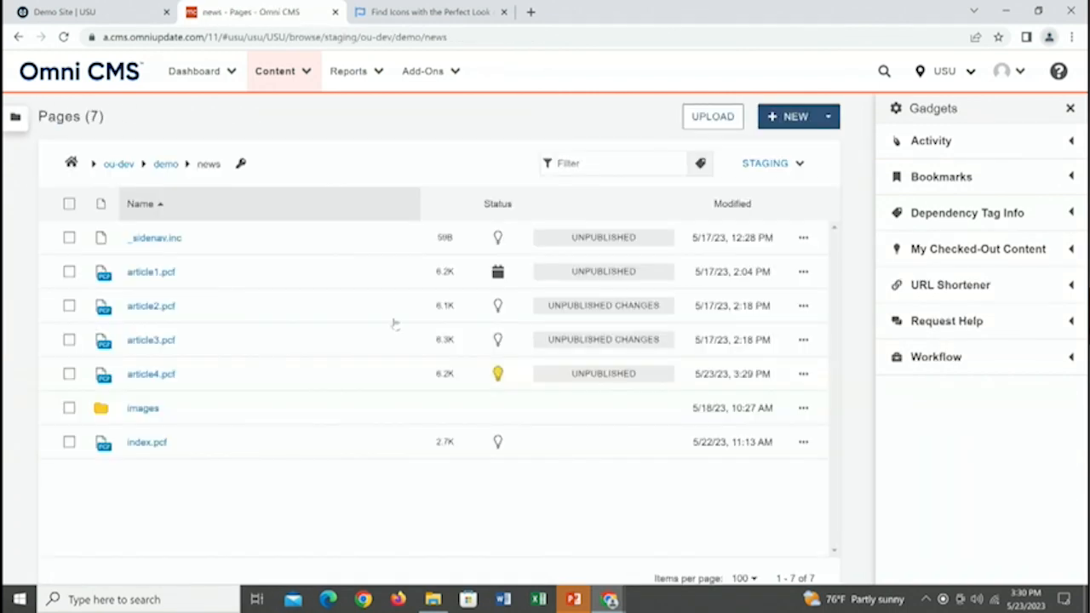
Step: Reopen article4.pcf, check it in, and return to the news folder's page list
{"action": "left_click", "coordinate": [136, 374]}
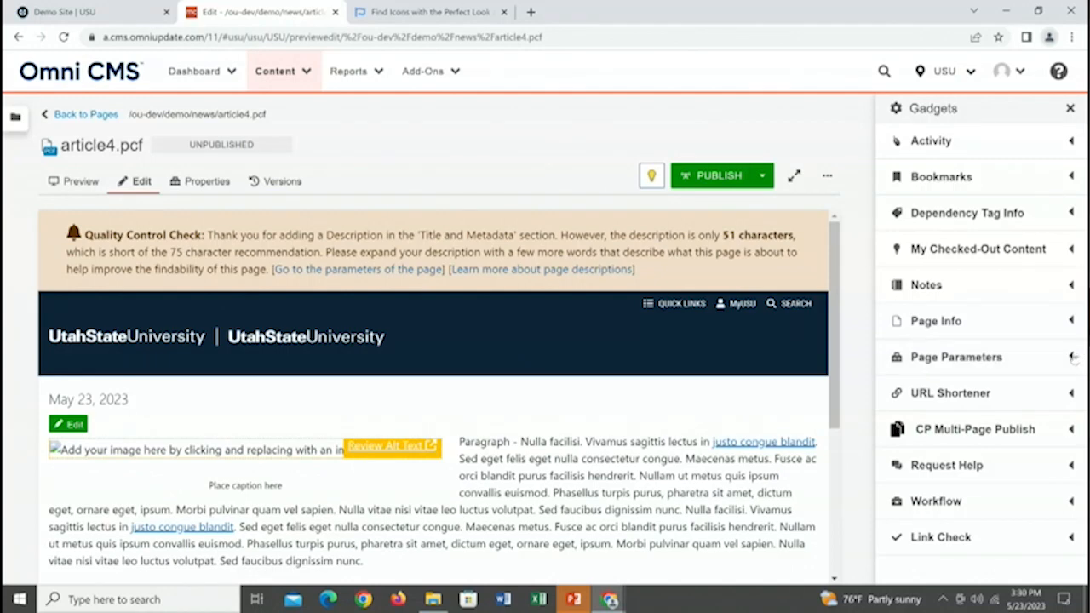
{"action": "left_click", "coordinate": [651, 175]}
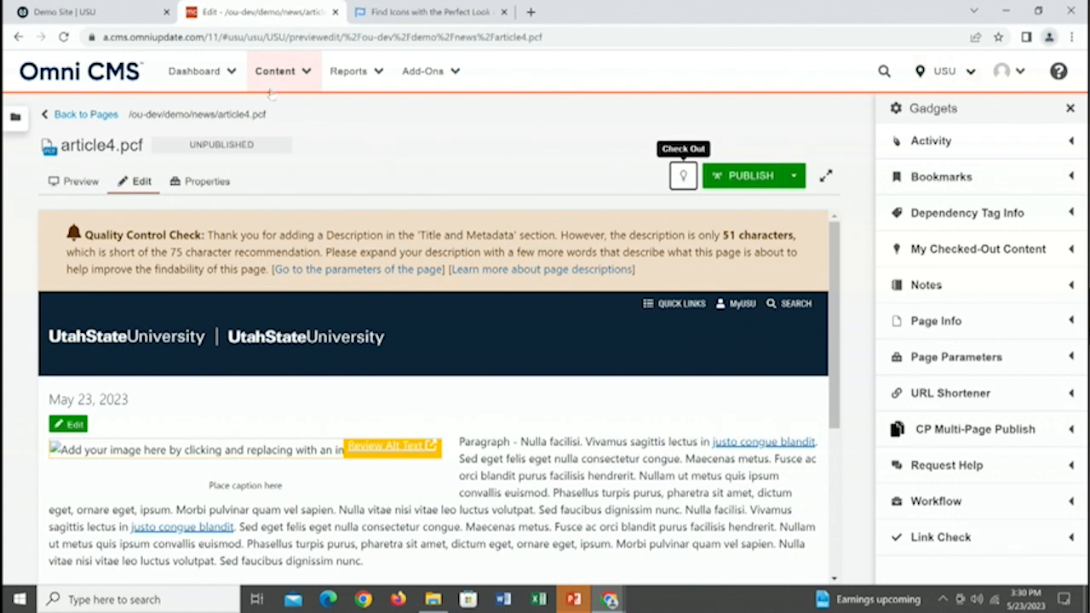
{"action": "left_click", "coordinate": [65, 114]}
Step: Go to the site's root directory and look through its list of top-level folders
{"action": "left_click", "coordinate": [70, 162]}
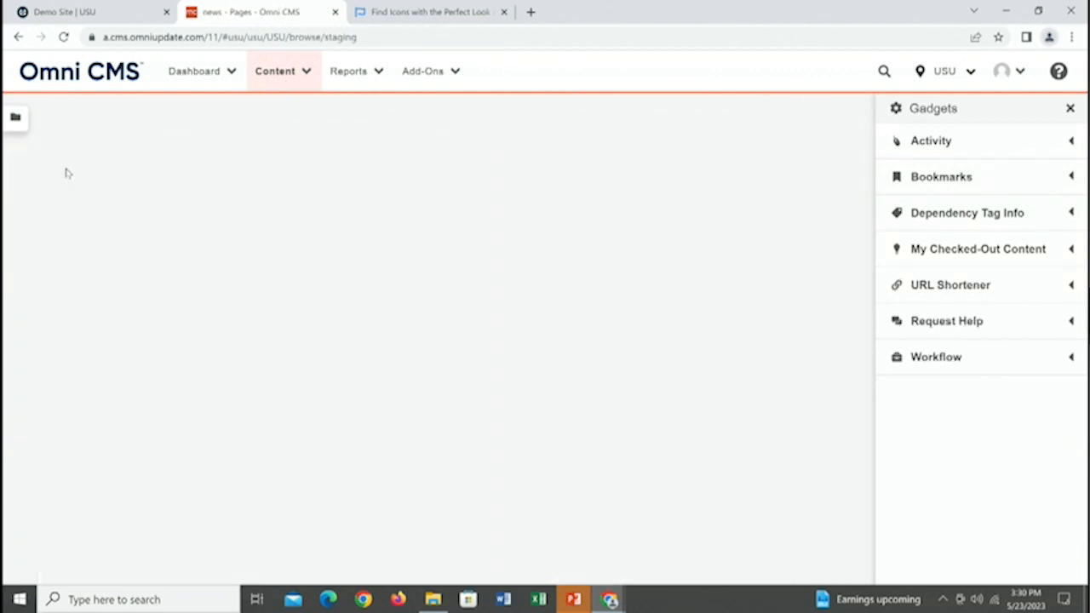
{"action": "scroll", "coordinate": [833, 527], "scroll_direction": "down", "scroll_amount": 10}
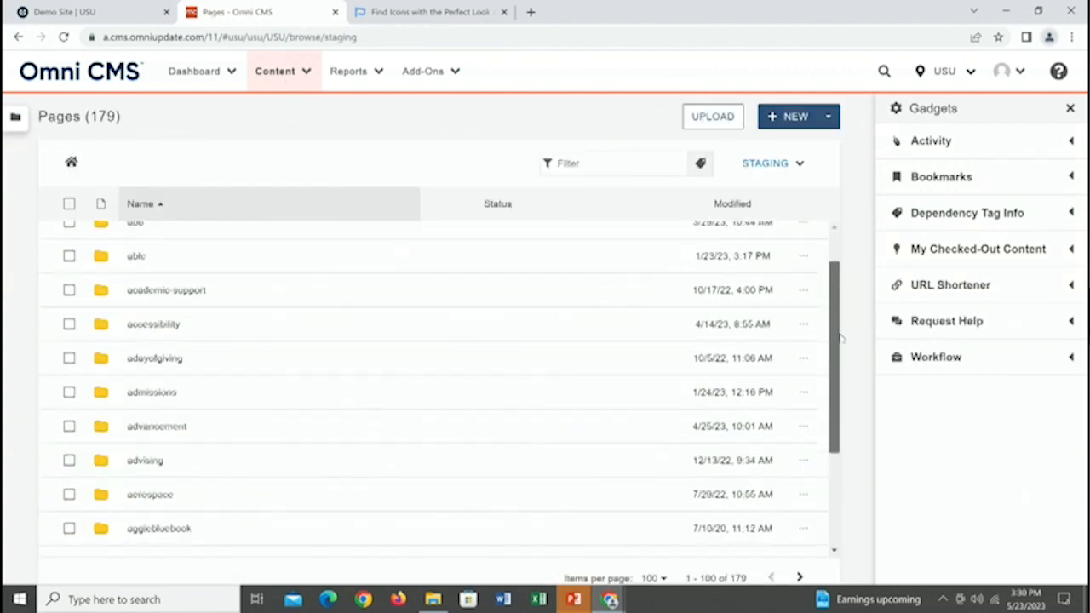
{"action": "scroll", "coordinate": [833, 527], "scroll_direction": "down", "scroll_amount": 3}
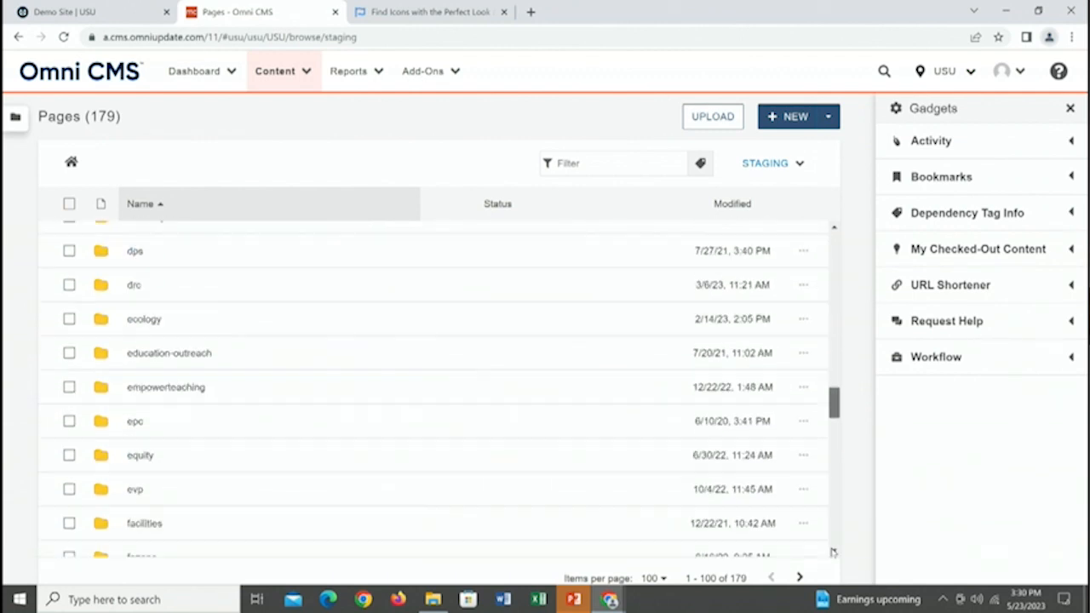
{"action": "scroll", "coordinate": [838, 411], "scroll_direction": "up", "scroll_amount": 3}
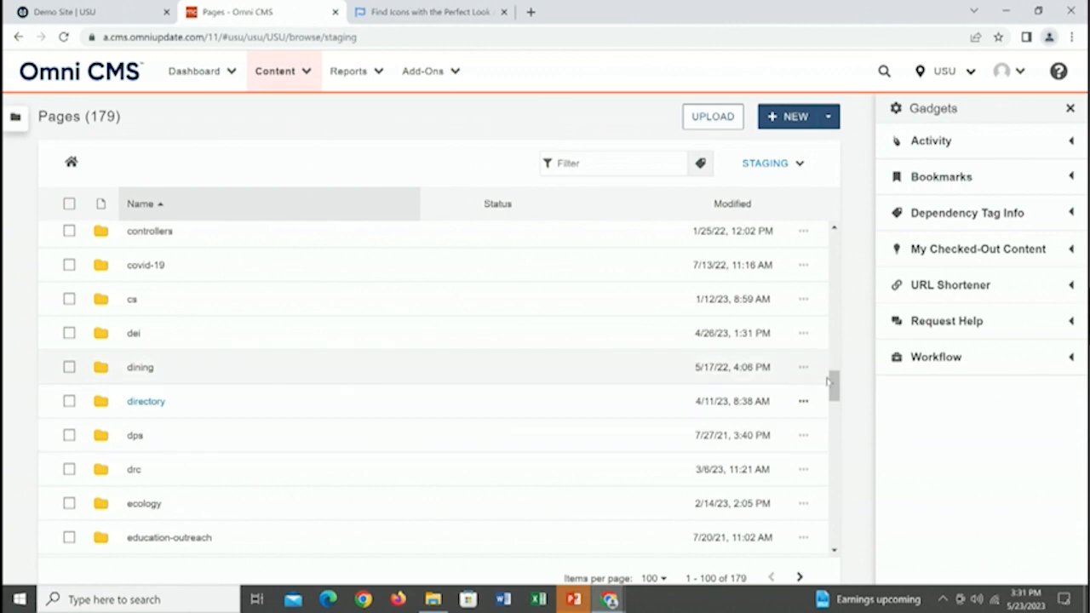
{"action": "left_click_drag", "start_coordinate": [836, 456], "coordinate": [849, 246]}
{"action": "left_click", "coordinate": [160, 201]}
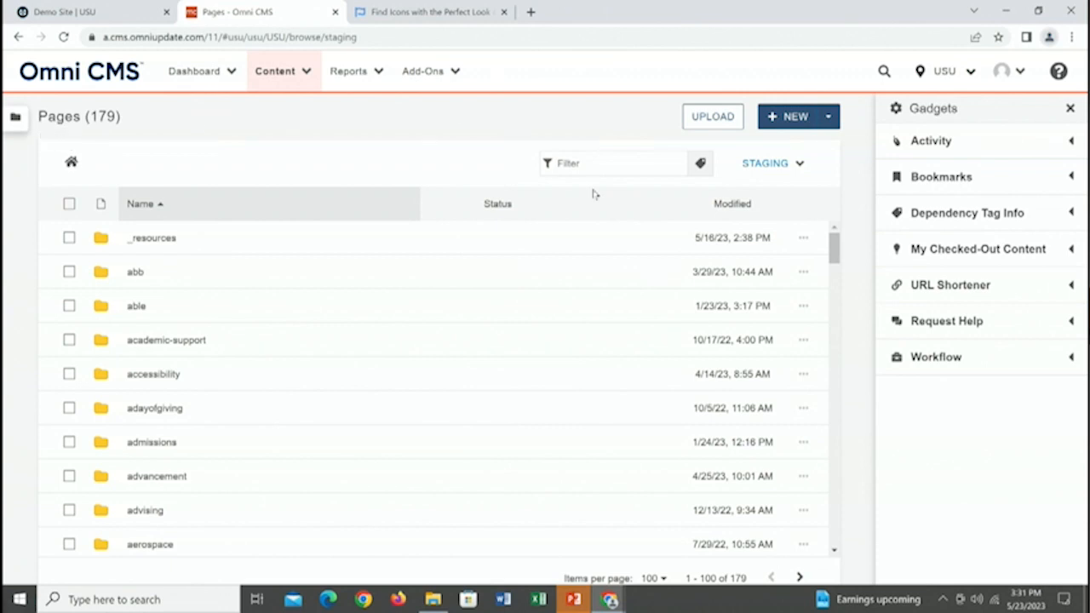
Step: Return from the site root to the demo folder using the saved Site Home bookmark
{"action": "left_click", "coordinate": [1048, 177]}
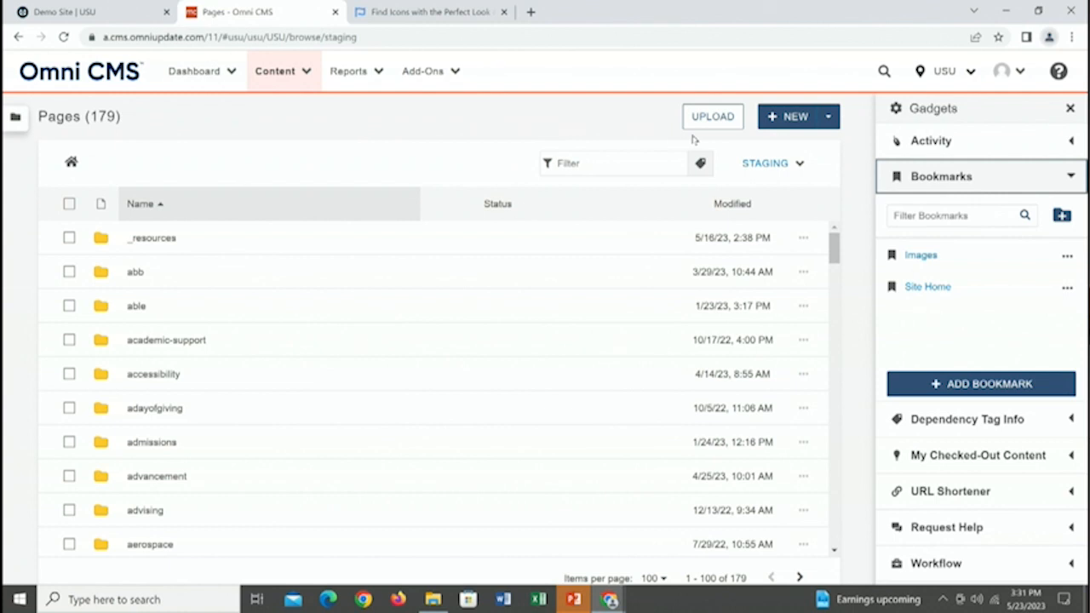
{"action": "left_click", "coordinate": [927, 288]}
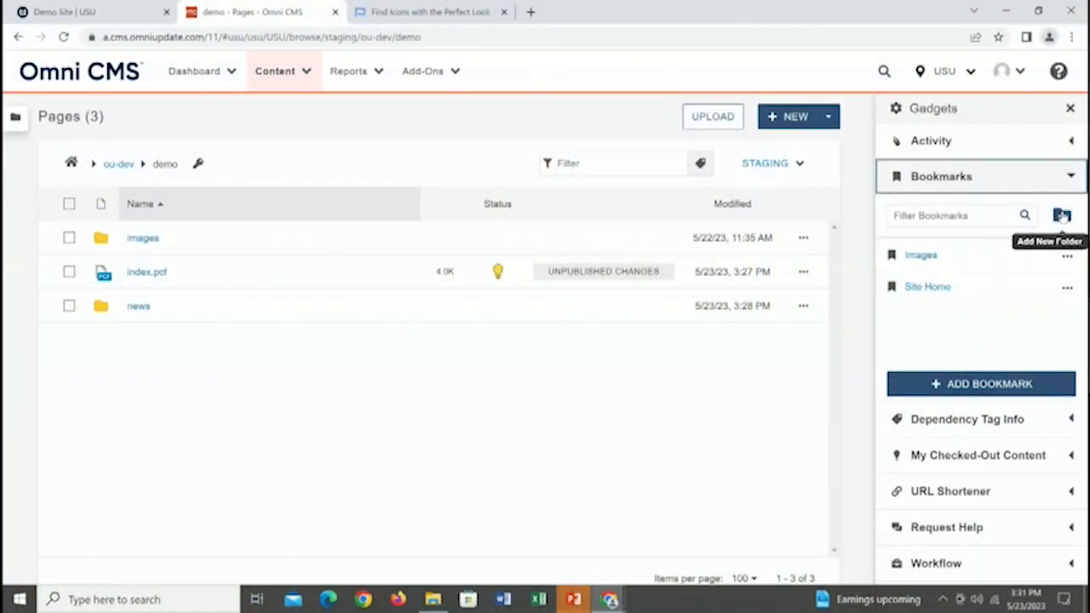
Step: Add a new bookmark folder, expand and collapse it, and delete it again
{"action": "left_click", "coordinate": [1062, 216]}
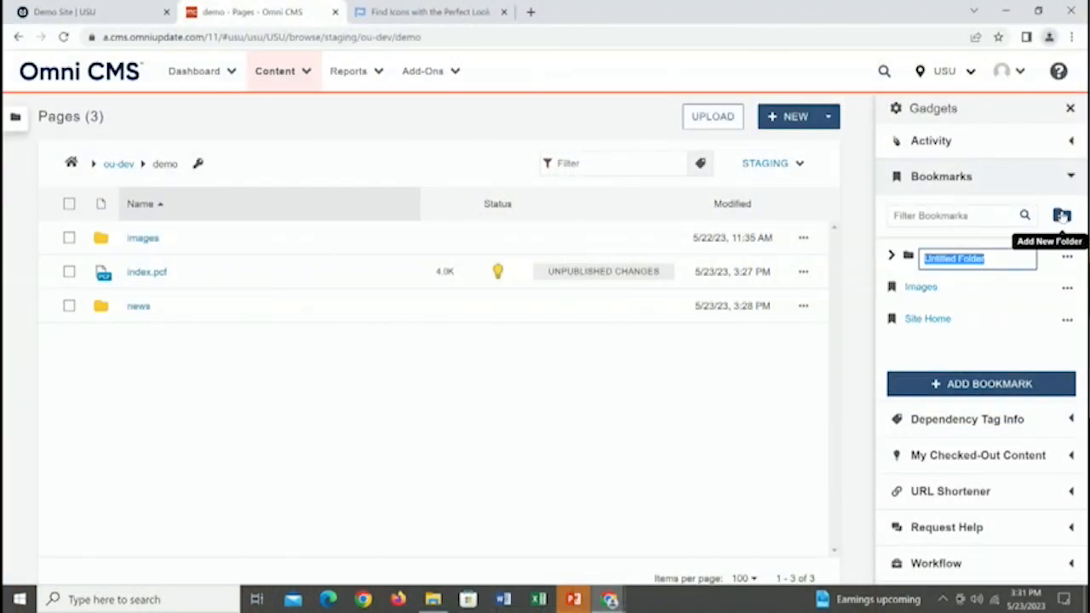
{"action": "left_click", "coordinate": [891, 255]}
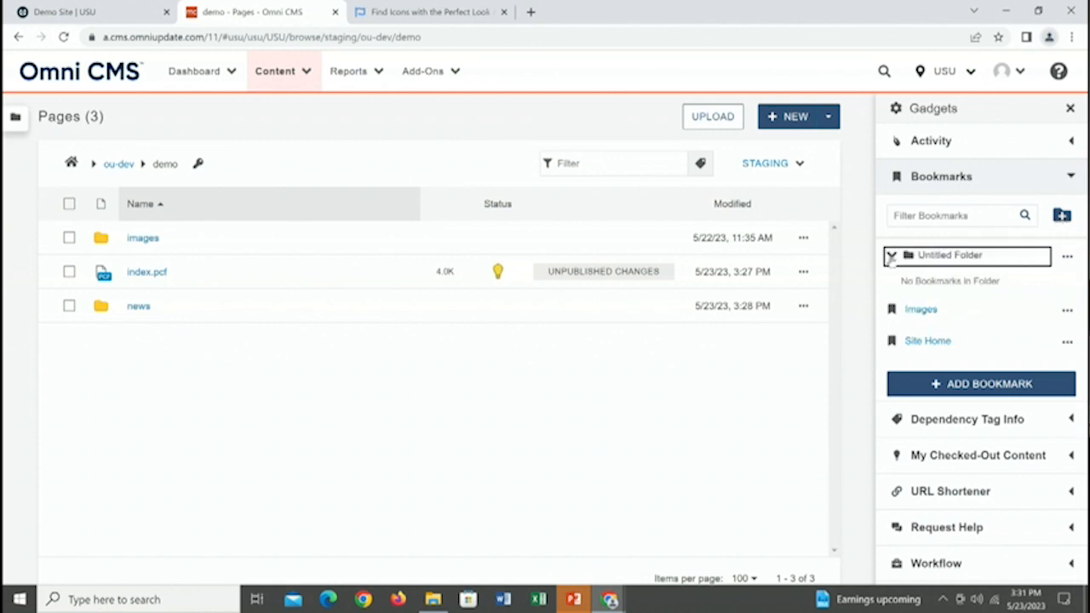
{"action": "left_click", "coordinate": [891, 255]}
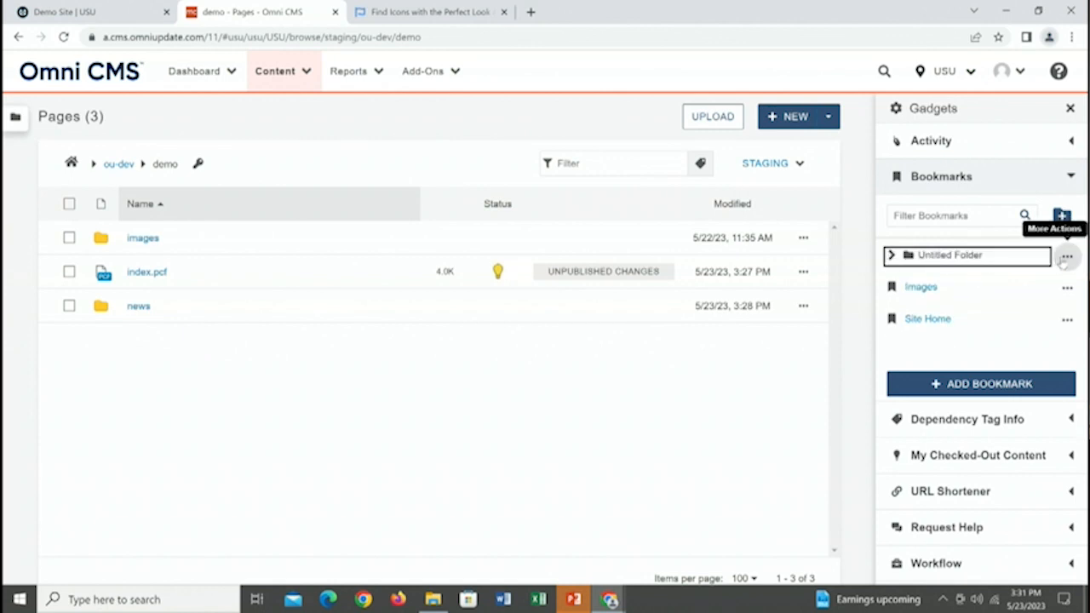
{"action": "left_click", "coordinate": [1066, 257]}
{"action": "left_click", "coordinate": [1036, 256]}
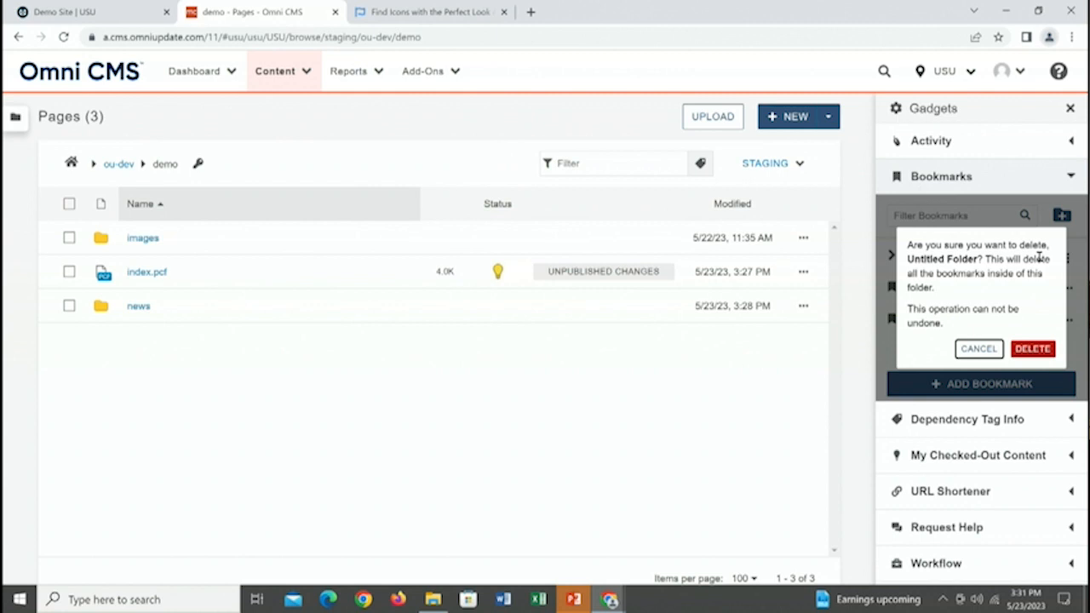
{"action": "left_click", "coordinate": [1032, 350]}
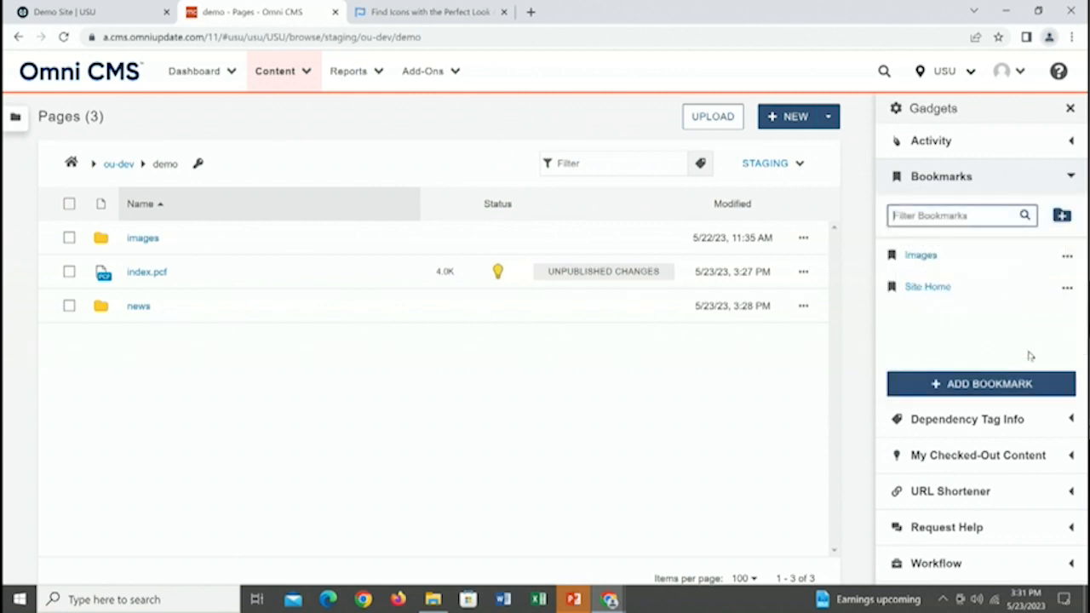
Step: Bookmark the current demo folder and name the bookmark Demo Home
{"action": "left_click", "coordinate": [981, 385]}
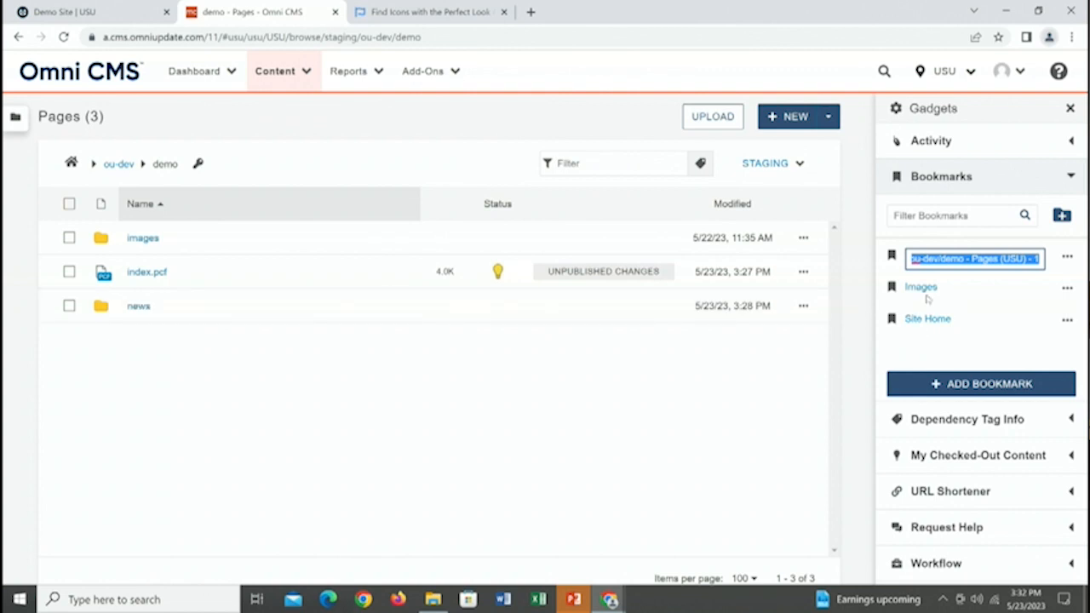
{"action": "left_click", "coordinate": [977, 262]}
{"action": "left_click_drag", "start_coordinate": [966, 261], "coordinate": [1030, 261]}
{"action": "double_click", "coordinate": [988, 258]}
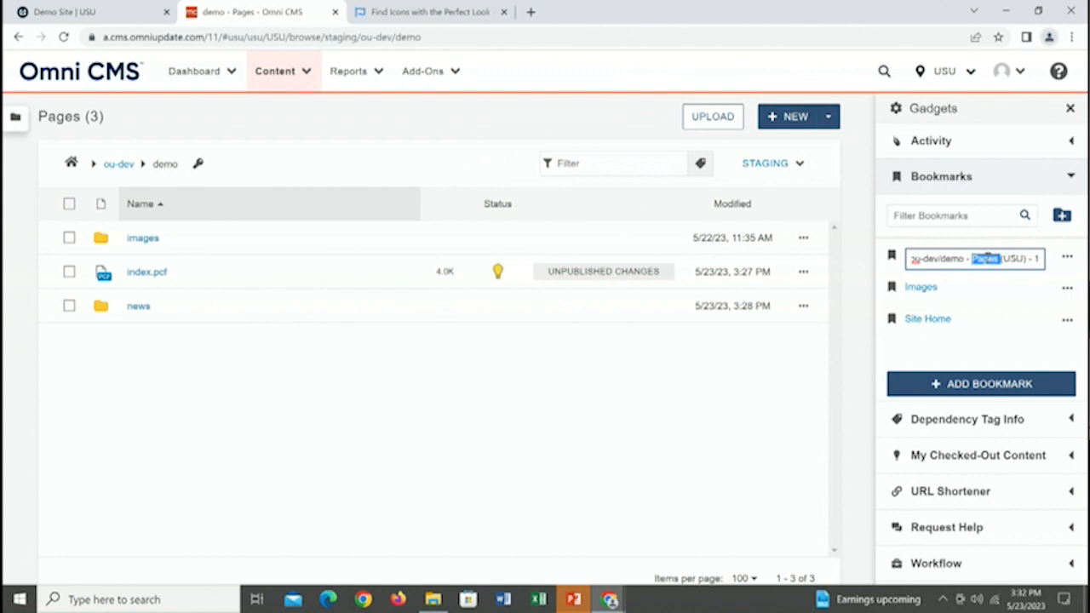
{"action": "triple_click", "coordinate": [986, 257]}
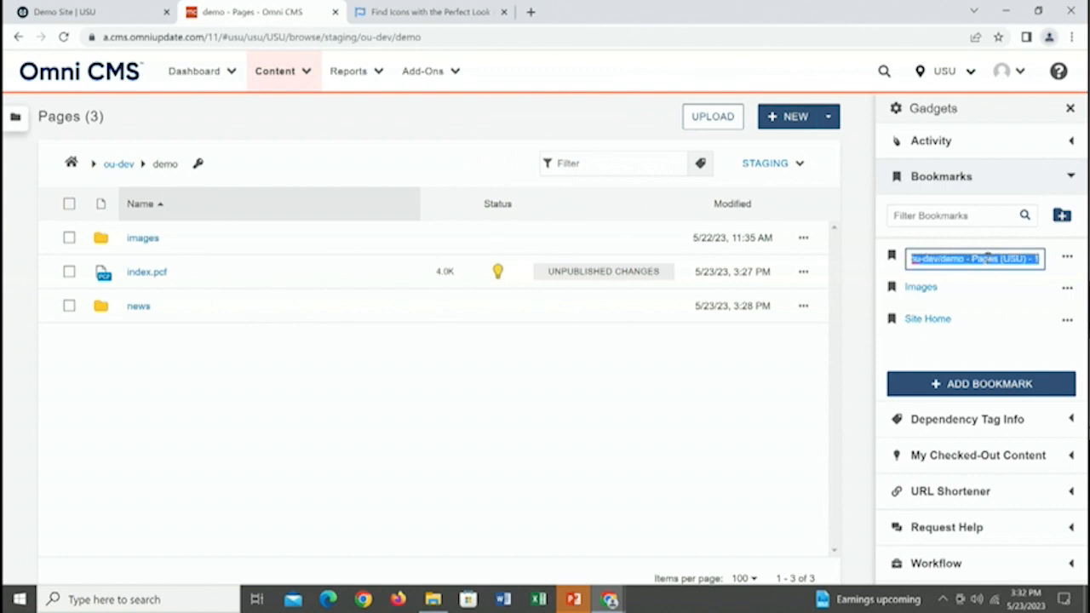
{"action": "key", "text": "BackSpace"}
{"action": "type", "text": "Demo Home"}
{"action": "key", "text": "Return"}
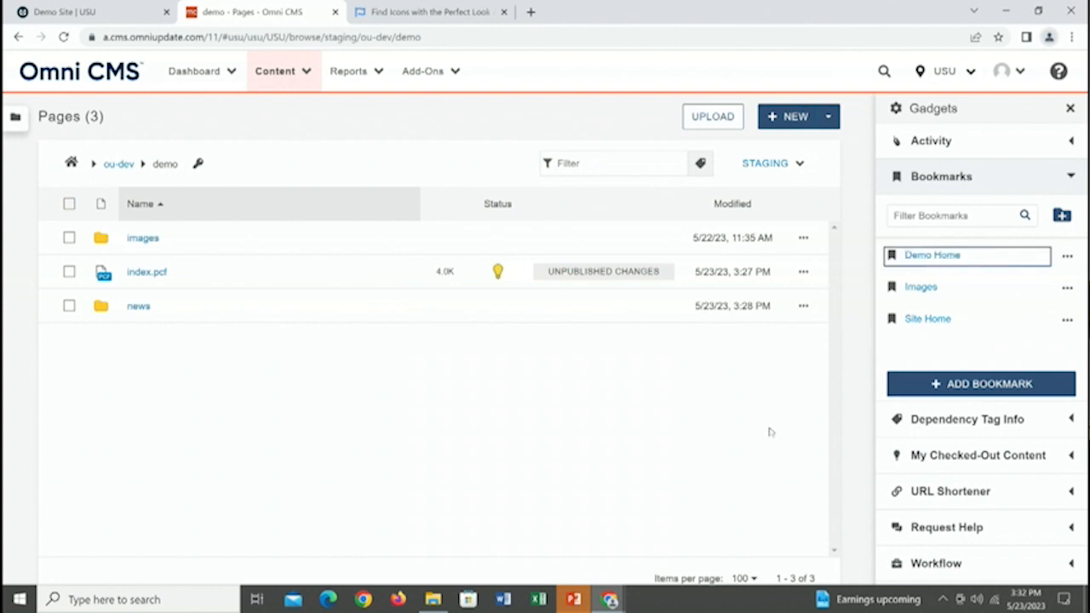
Step: Go to the site's root directory and jump back to the demo folder with the Demo Home bookmark
{"action": "left_click", "coordinate": [68, 167]}
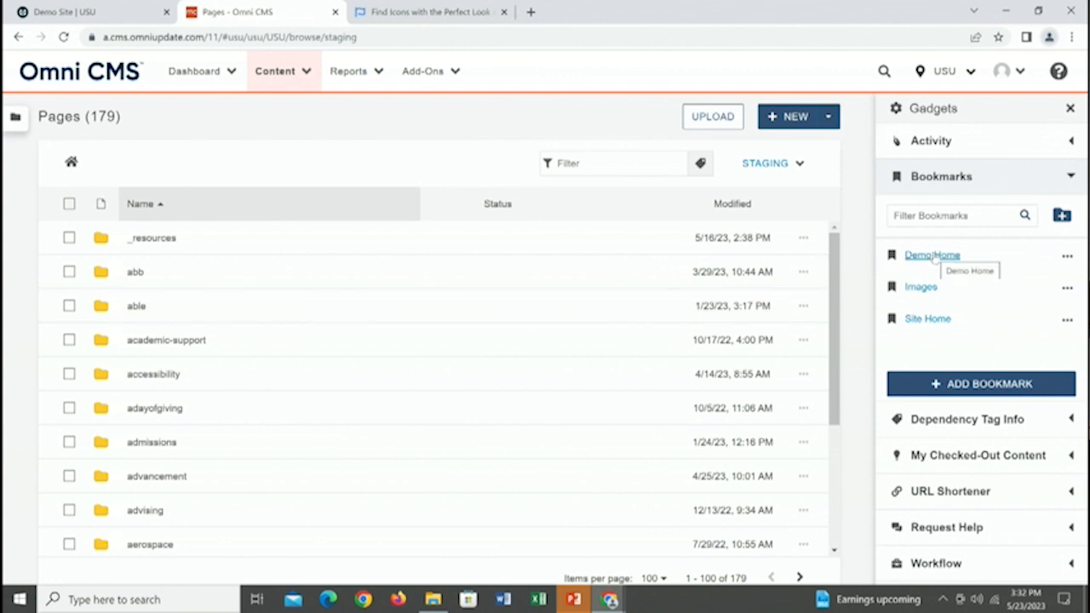
{"action": "left_click", "coordinate": [934, 255]}
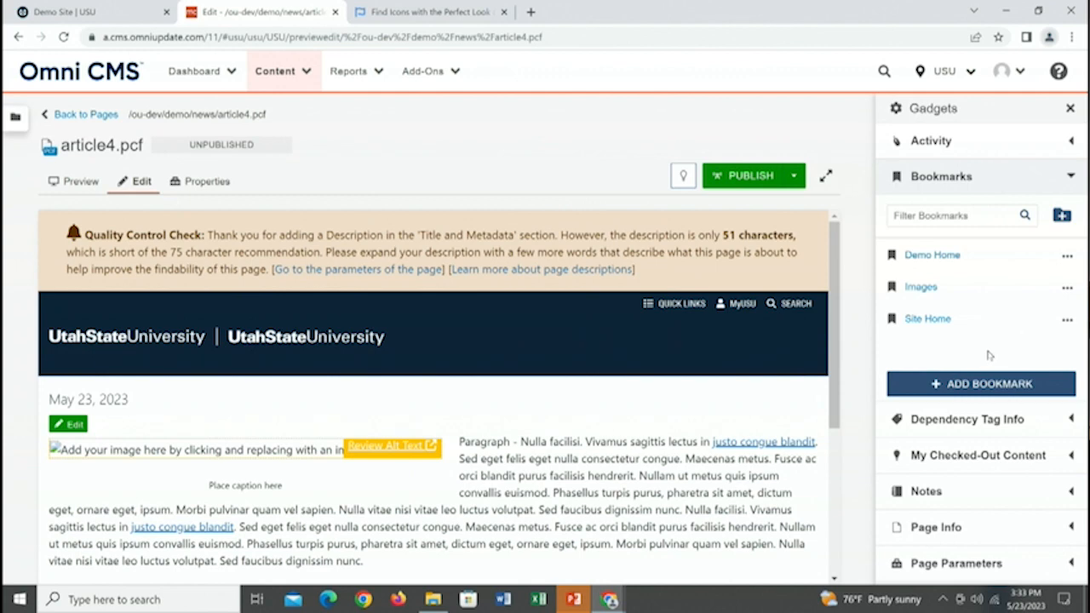
Step: Try to replace the placeholder image in article4.pcf by browsing the site for a source file
{"action": "left_click", "coordinate": [1077, 185]}
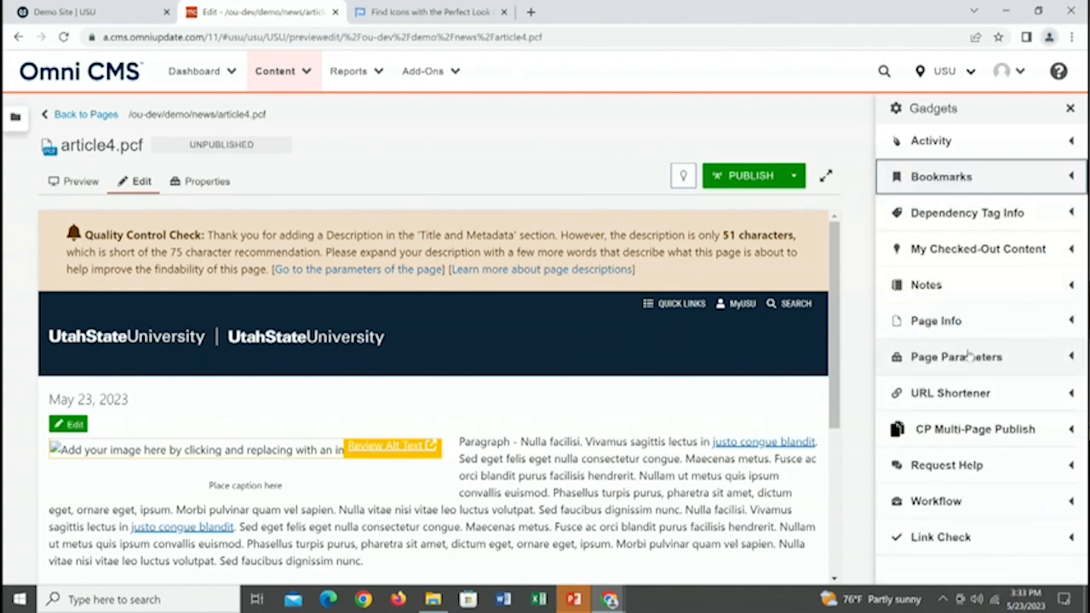
{"action": "left_click", "coordinate": [64, 430]}
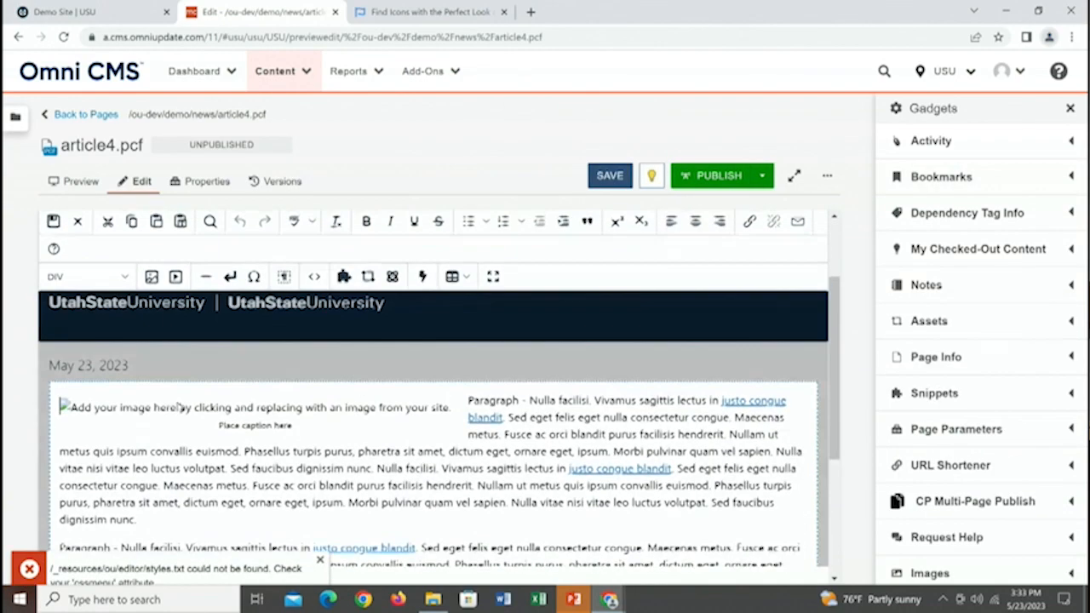
{"action": "left_click", "coordinate": [159, 414]}
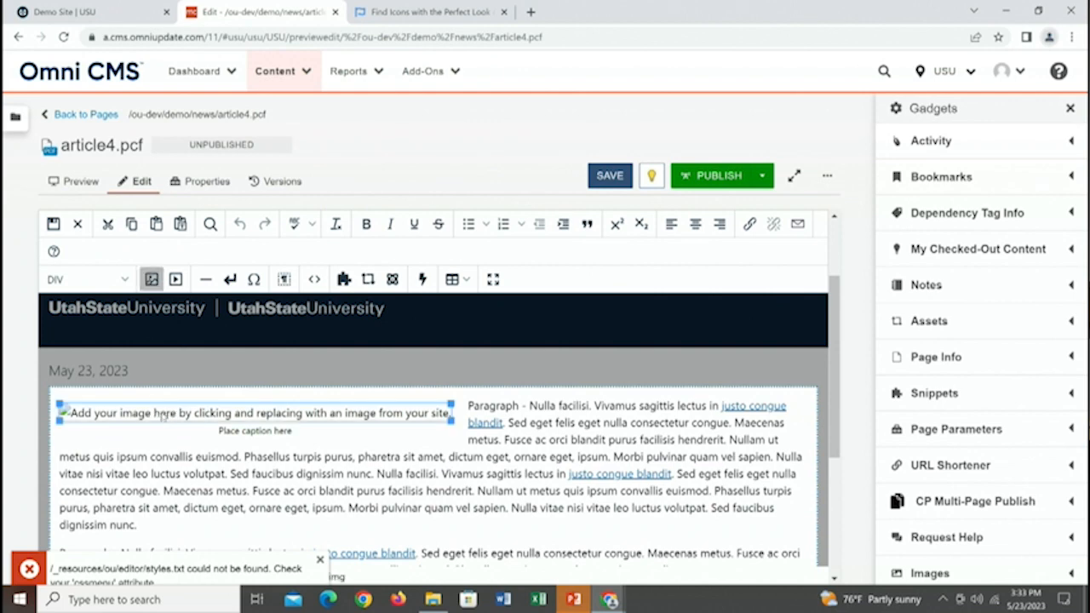
{"action": "left_click", "coordinate": [152, 280]}
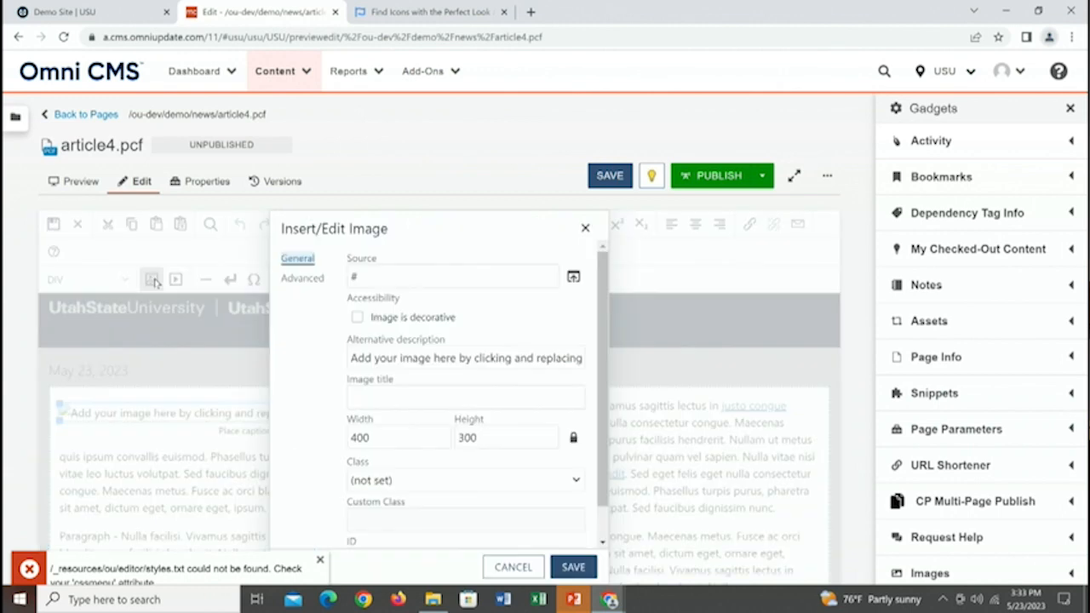
{"action": "left_click", "coordinate": [572, 276]}
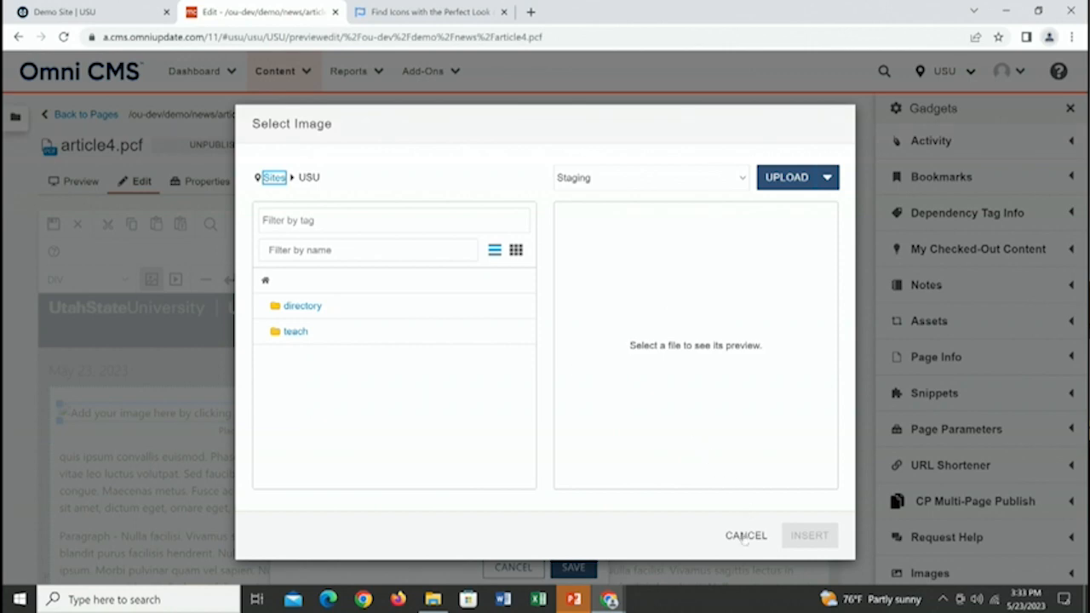
{"action": "left_click", "coordinate": [746, 537]}
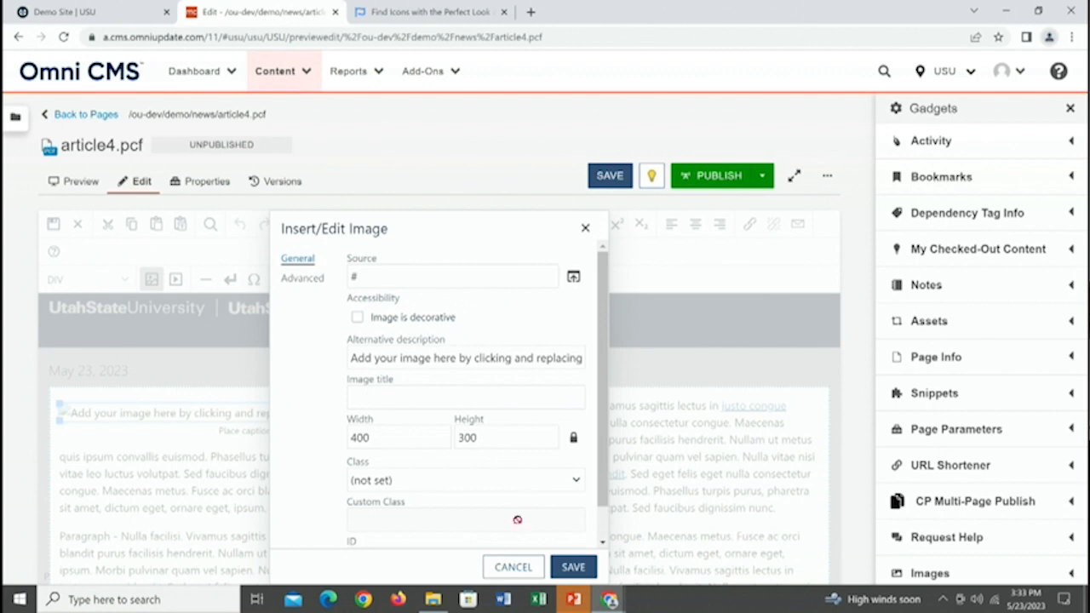
{"action": "left_click", "coordinate": [539, 562]}
Step: Go to the demo images folder through the Images bookmark and open Anger-Sponge_Face.png
{"action": "left_click", "coordinate": [962, 175]}
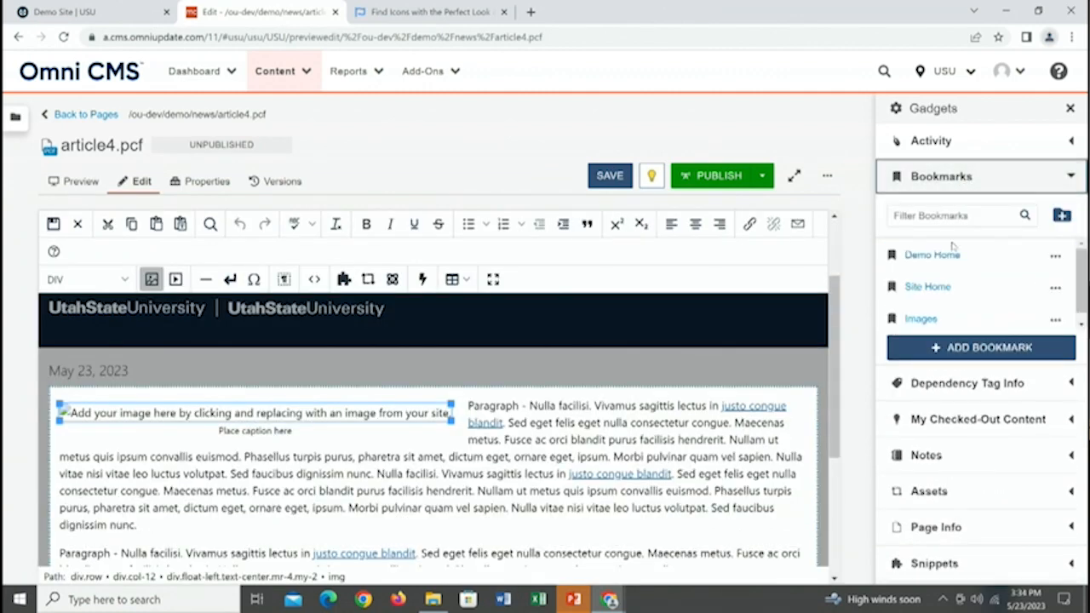
{"action": "left_click", "coordinate": [931, 320]}
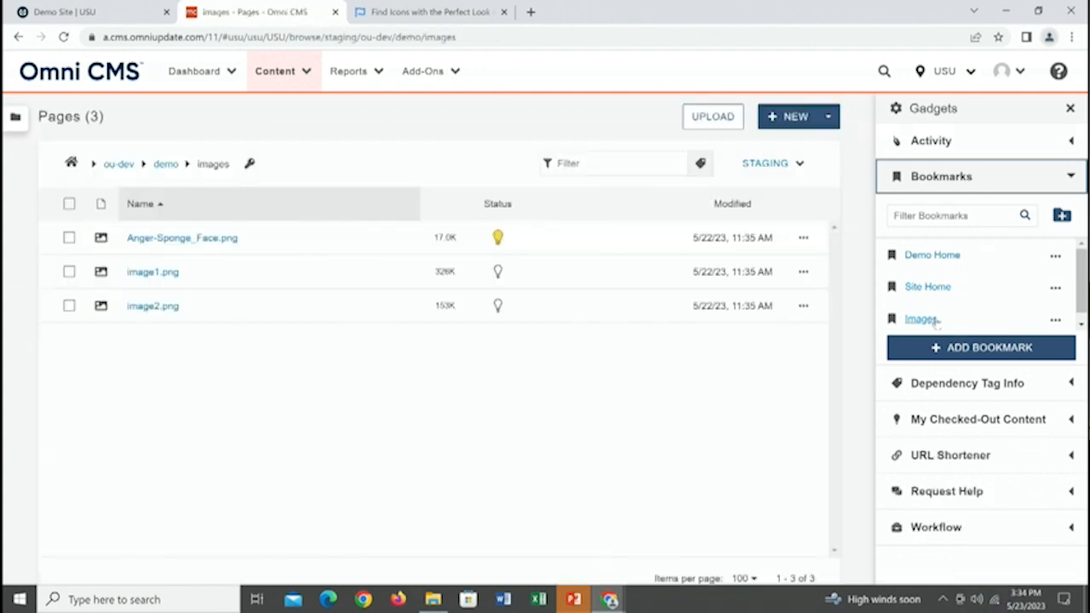
{"action": "left_click", "coordinate": [162, 238]}
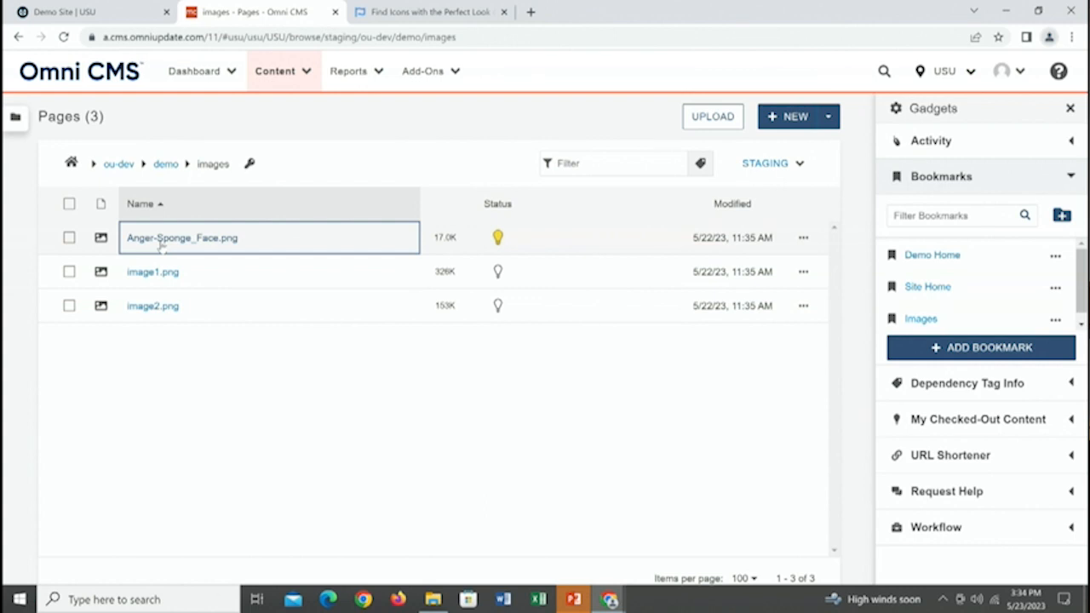
{"action": "left_click", "coordinate": [161, 240]}
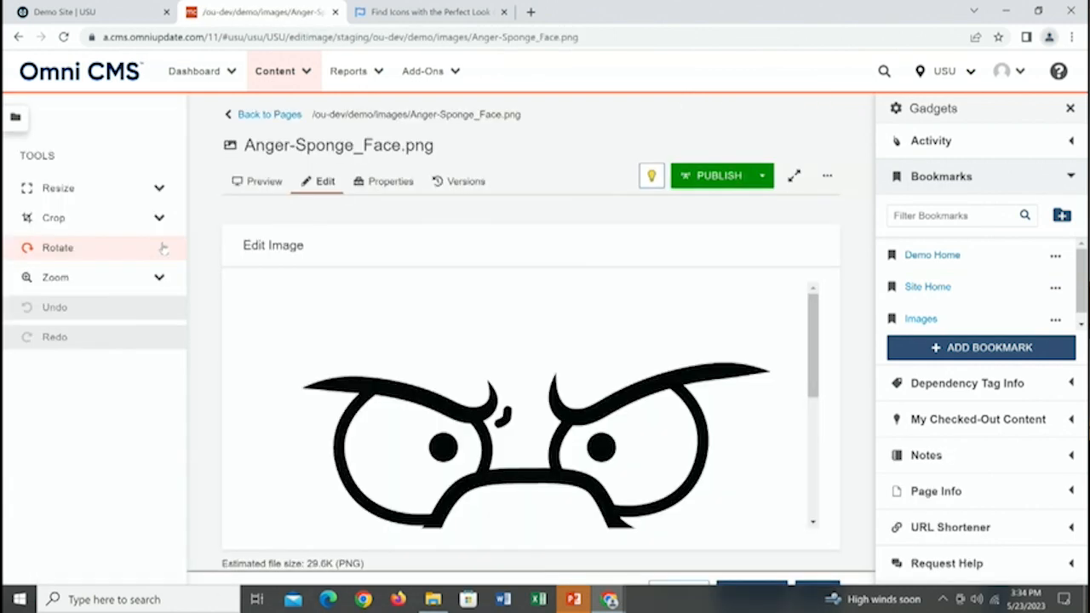
Step: Look up the dependency tag for the image's path /ou-dev/demo/images/Anger-Sponge_Face.png and copy the tag
{"action": "left_click_drag", "start_coordinate": [314, 117], "coordinate": [532, 122]}
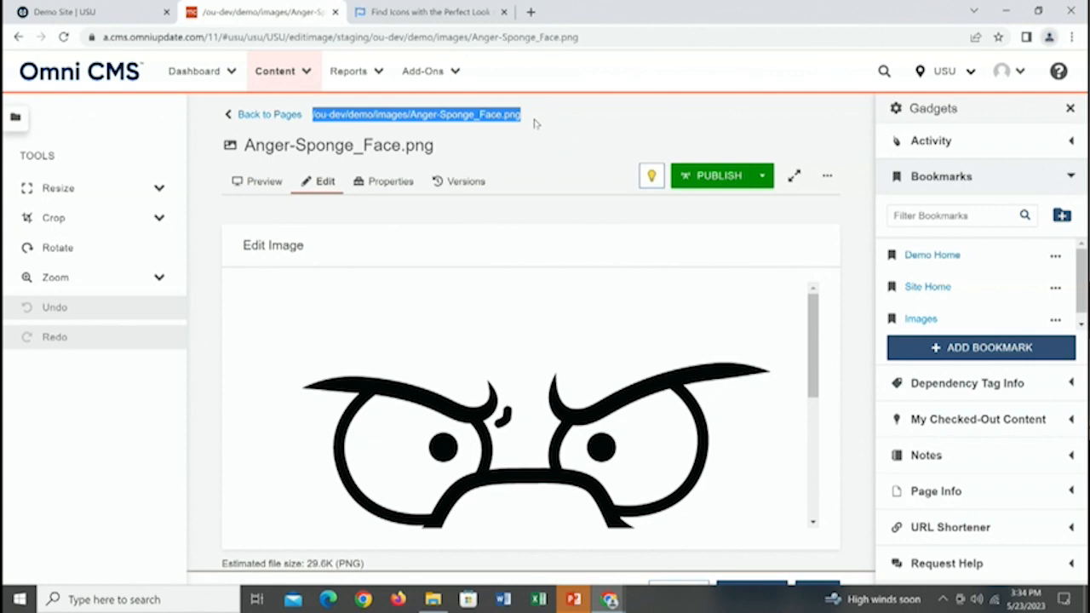
{"action": "left_click", "coordinate": [1032, 385]}
{"action": "left_click", "coordinate": [956, 442]}
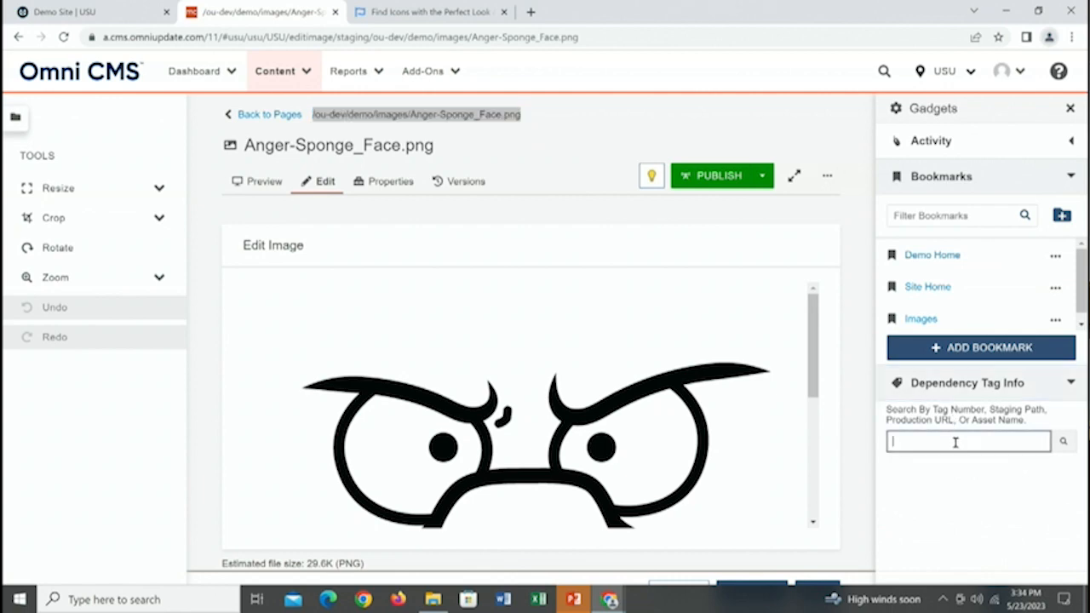
{"action": "key", "text": "ctrl+v"}
{"action": "key", "text": "Return"}
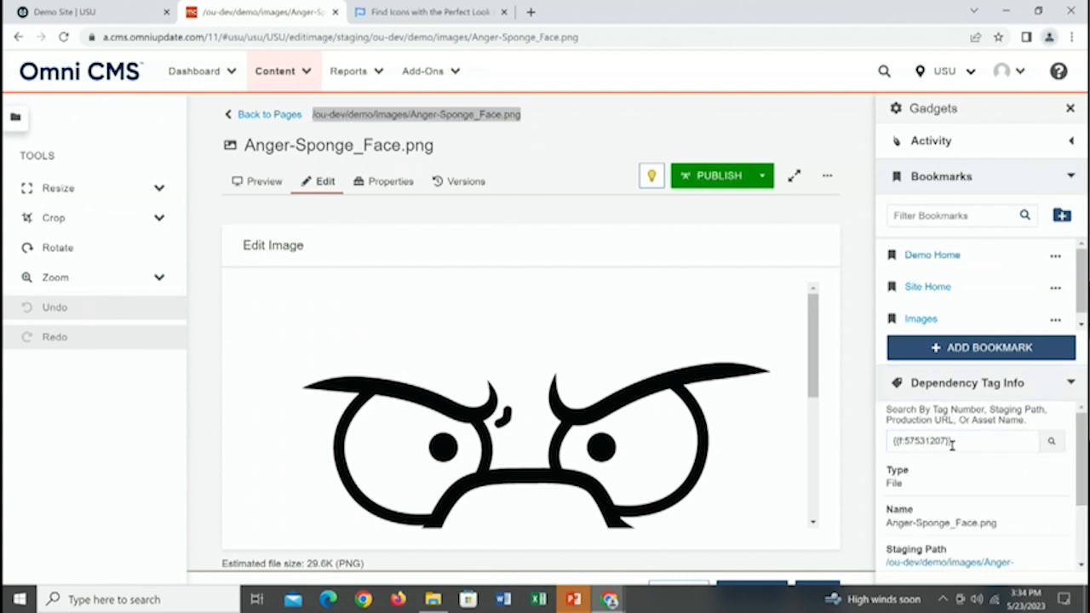
{"action": "left_click_drag", "start_coordinate": [956, 438], "coordinate": [885, 439]}
{"action": "key", "text": "ctrl+c"}
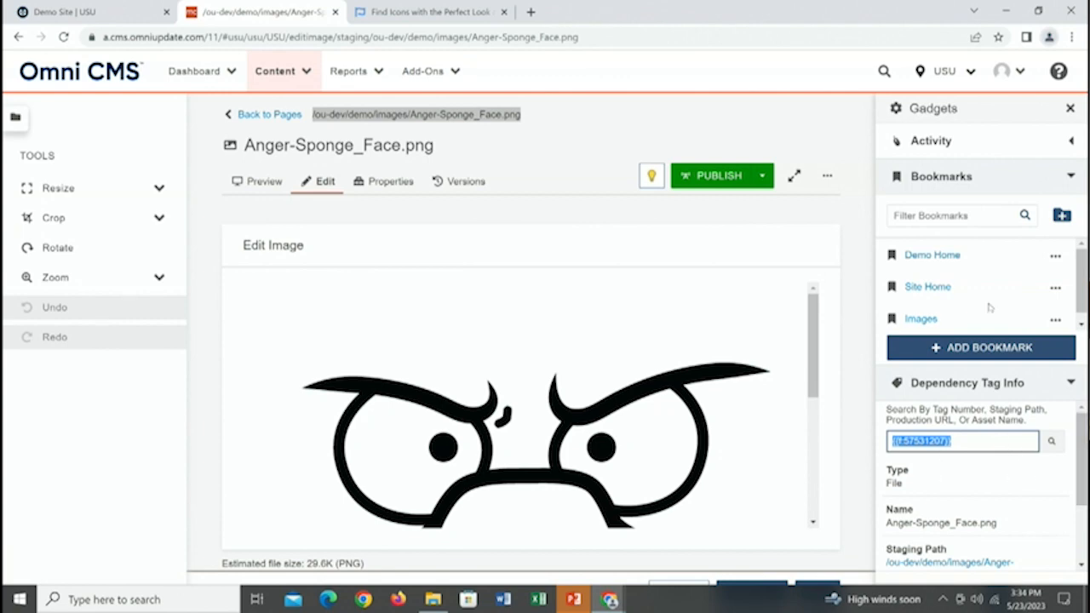
Step: Return to the demo folder through the Site Home bookmark and open article4.pcf in the news folder
{"action": "left_click", "coordinate": [930, 289]}
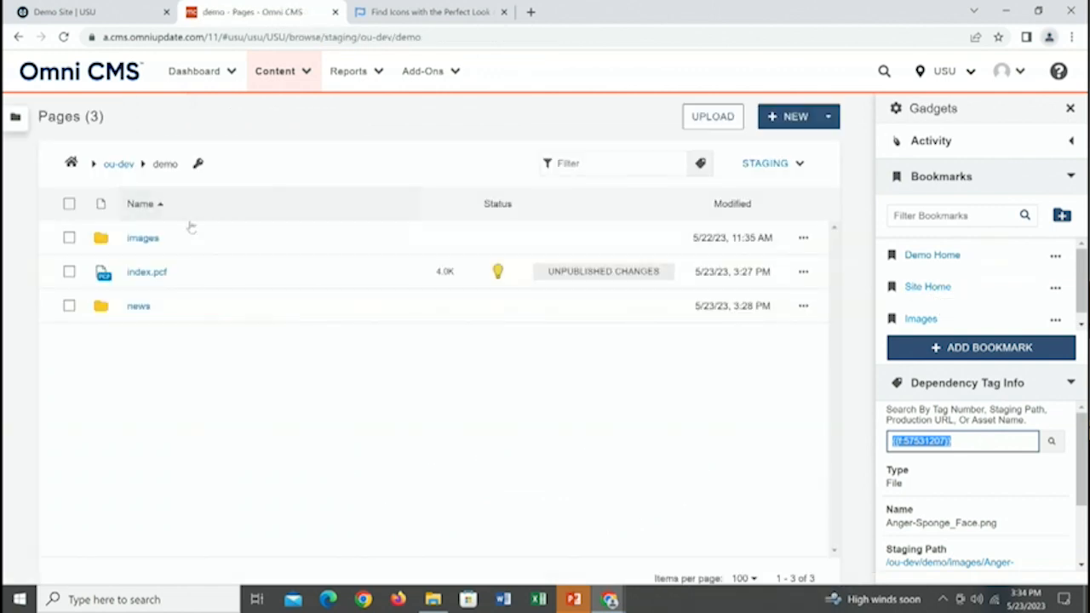
{"action": "left_click", "coordinate": [136, 312]}
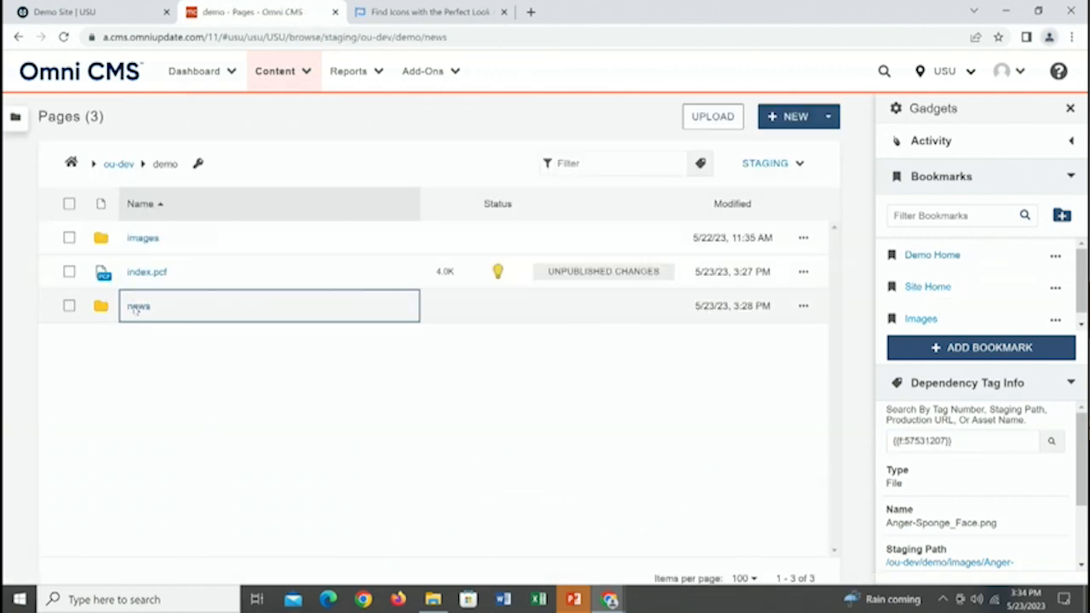
{"action": "left_click", "coordinate": [138, 308]}
{"action": "left_click", "coordinate": [143, 374]}
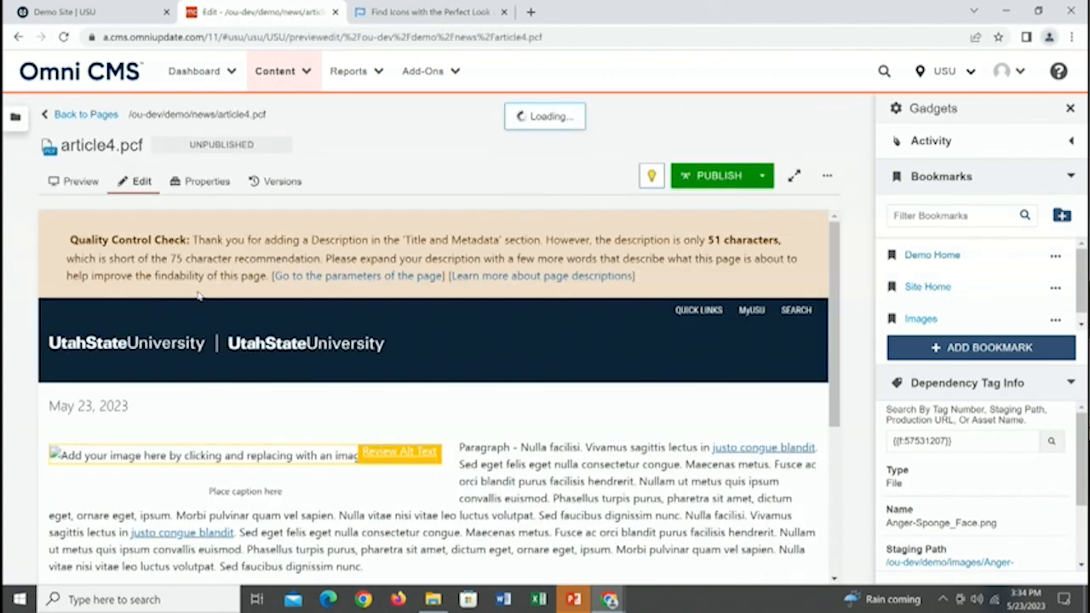
Step: Set the article's placeholder image source to the copied dependency tag {{f:57531207}}, and save the article content
{"action": "mouse_move", "coordinate": [104, 433]}
{"action": "left_click", "coordinate": [70, 425]}
{"action": "left_click", "coordinate": [130, 424]}
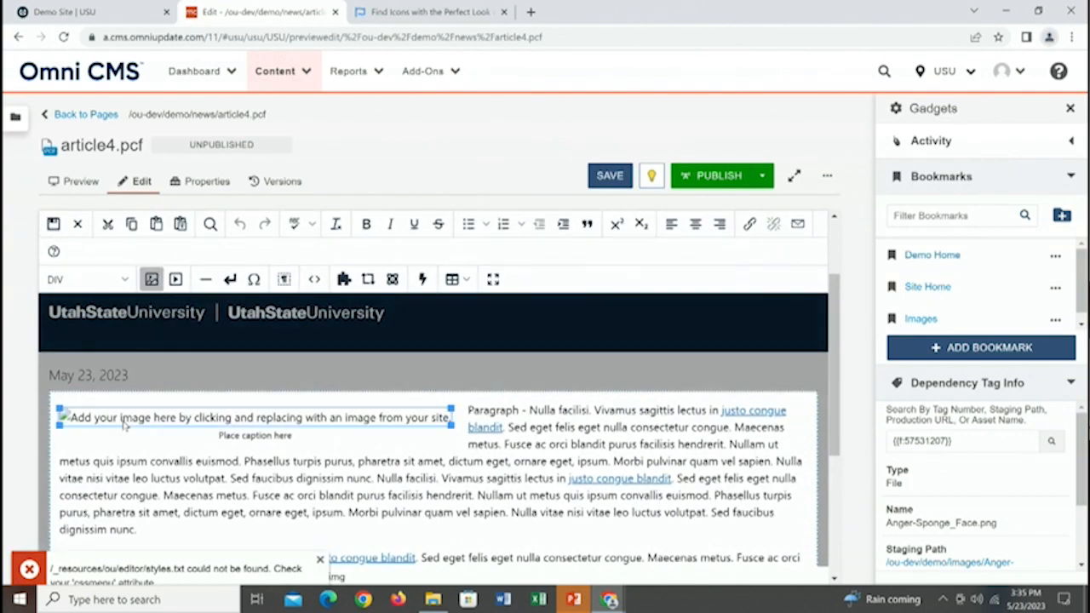
{"action": "left_click", "coordinate": [151, 280]}
{"action": "left_click", "coordinate": [454, 270]}
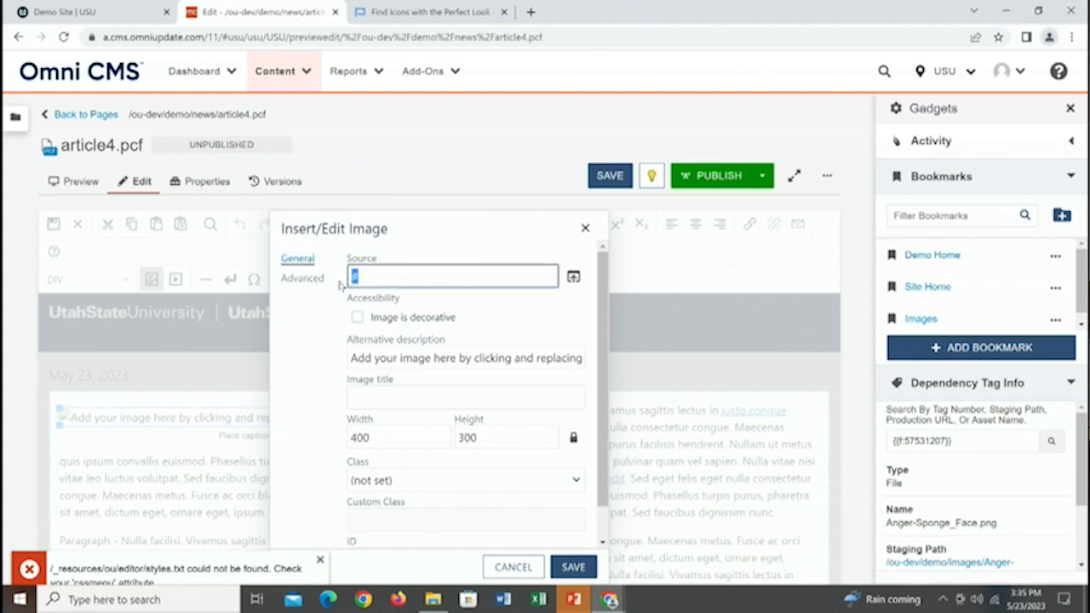
{"action": "key", "text": "ctrl+v"}
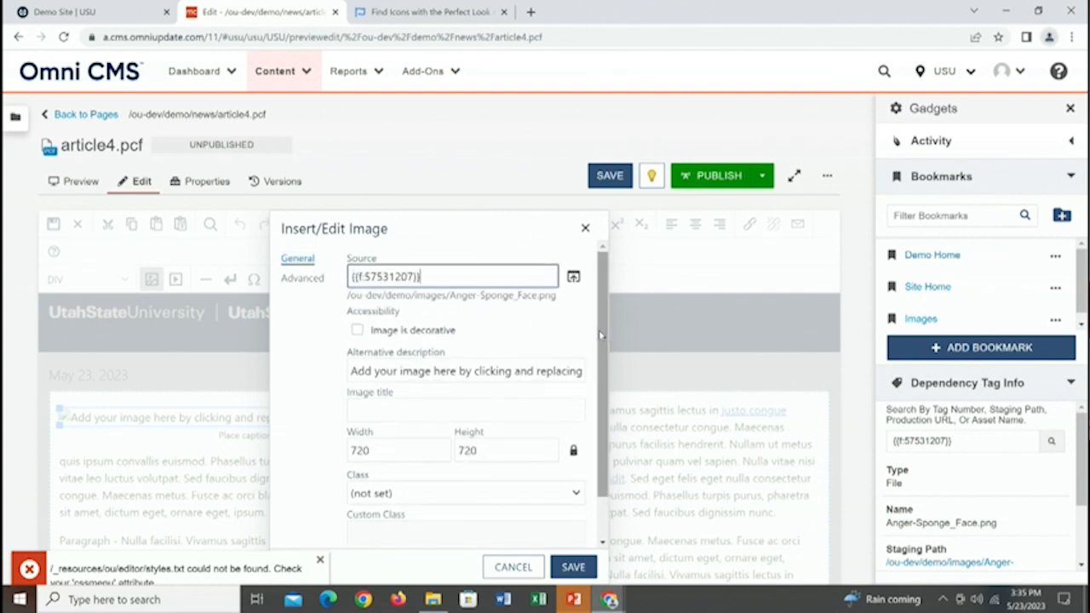
{"action": "scroll", "coordinate": [601, 335], "scroll_direction": "down", "scroll_amount": 1}
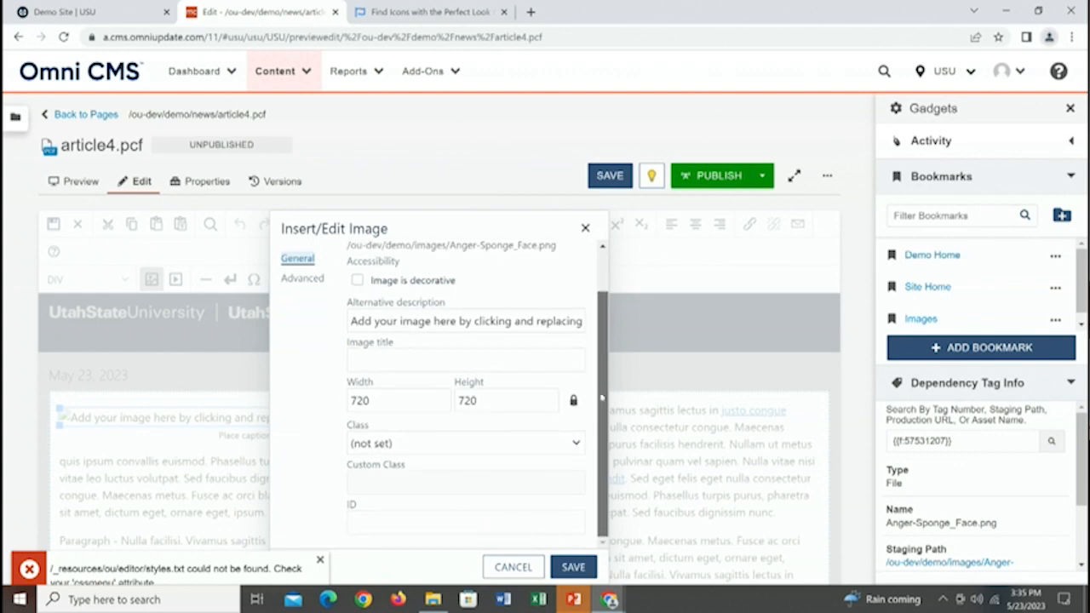
{"action": "left_click", "coordinate": [574, 567]}
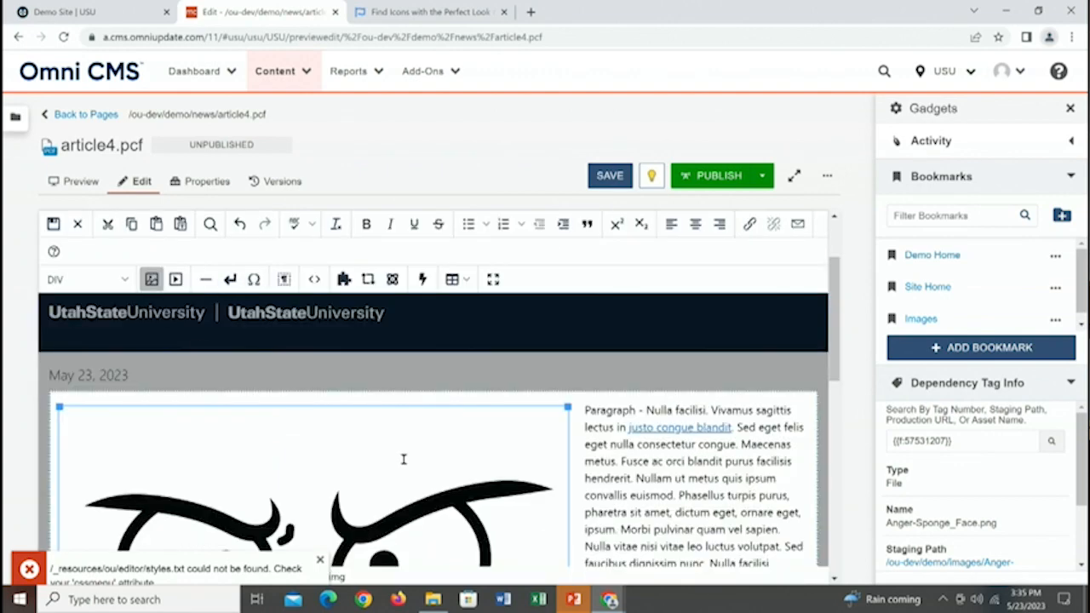
{"action": "left_click", "coordinate": [53, 224]}
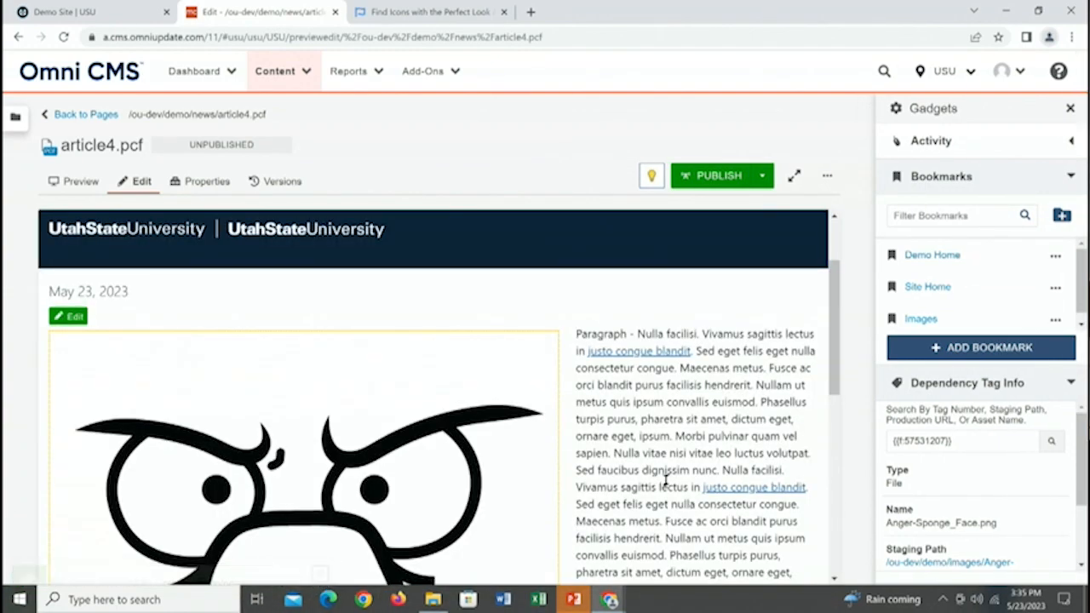
{"action": "left_click_drag", "start_coordinate": [837, 357], "coordinate": [845, 409]}
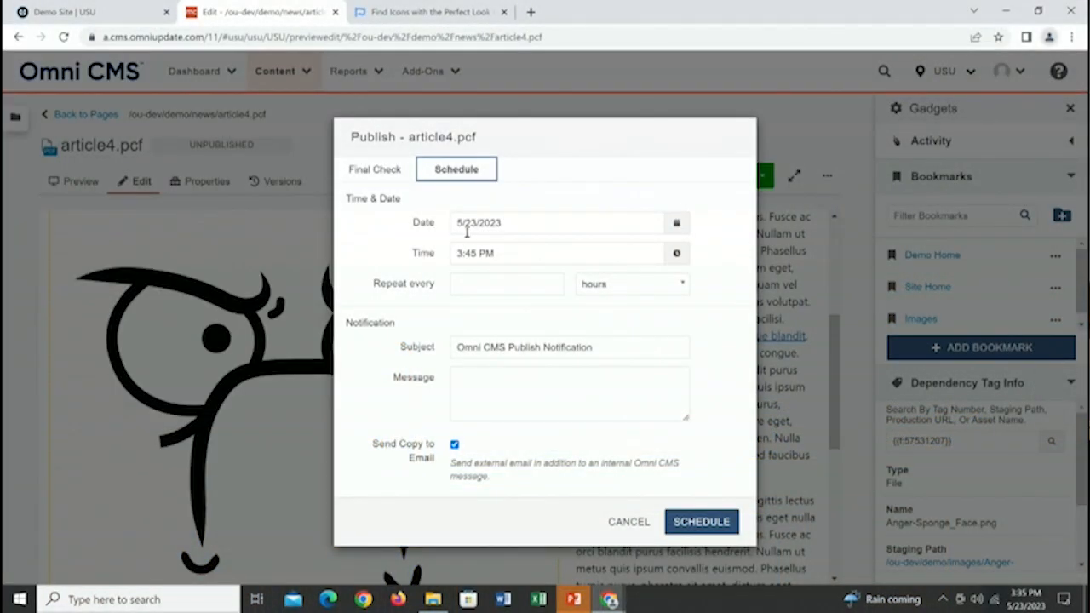
Step: Schedule article4.pcf to publish on 5/26/2023 at 3:45 PM with the notification message "Article 4 was published"
{"action": "left_click", "coordinate": [676, 223]}
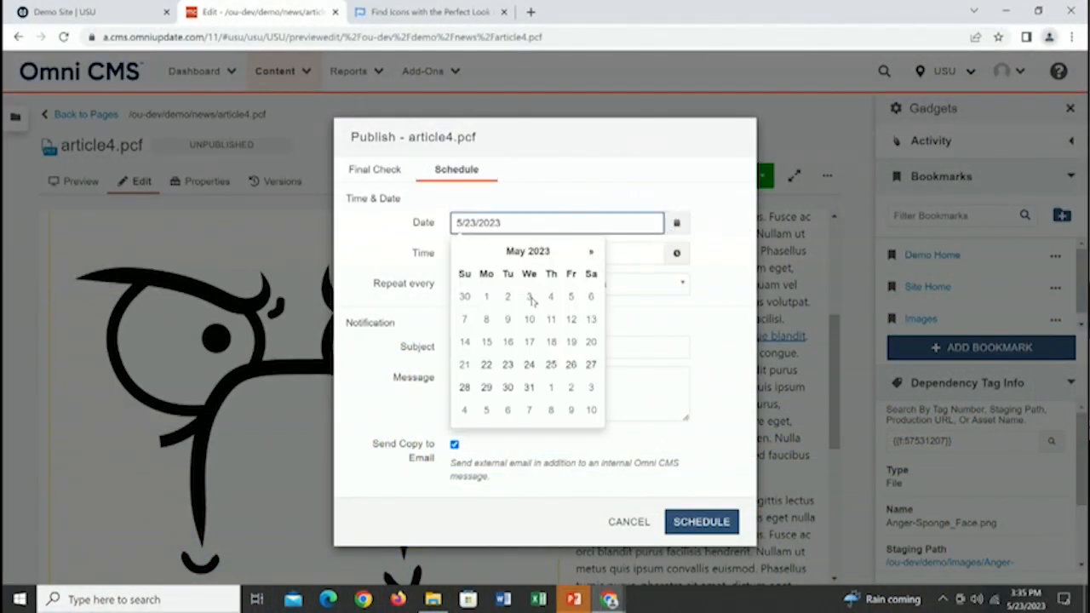
{"action": "left_click", "coordinate": [571, 366]}
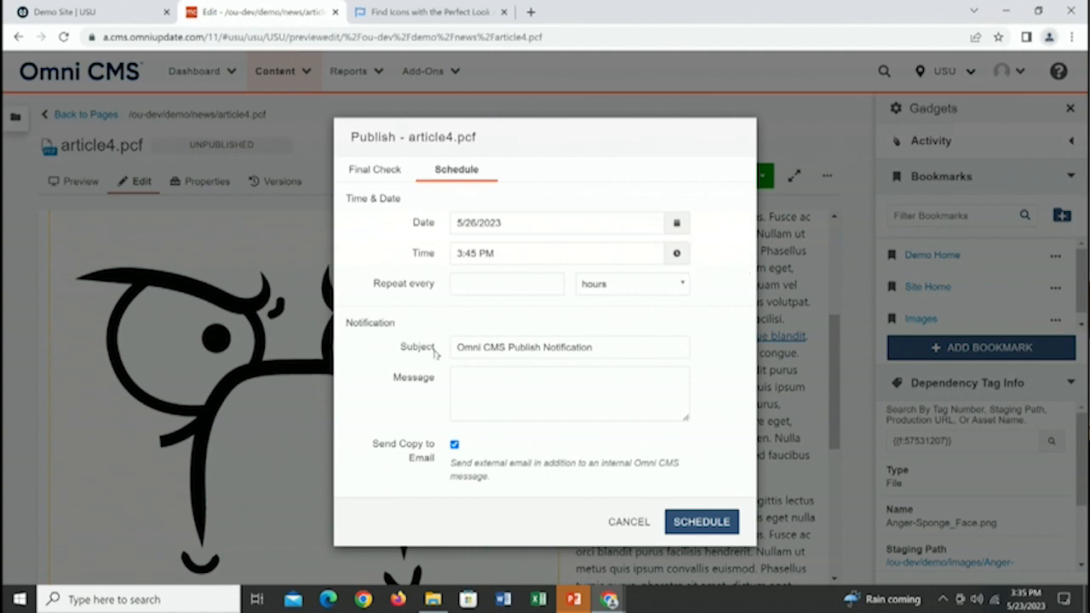
{"action": "left_click", "coordinate": [463, 393]}
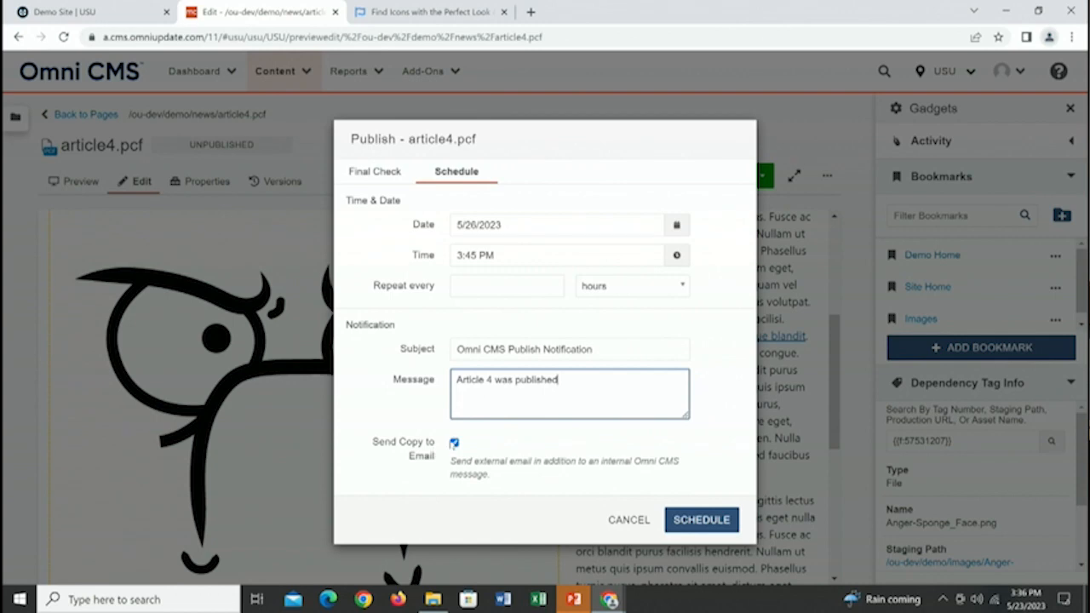
{"action": "left_click", "coordinate": [454, 443]}
{"action": "left_click", "coordinate": [455, 444]}
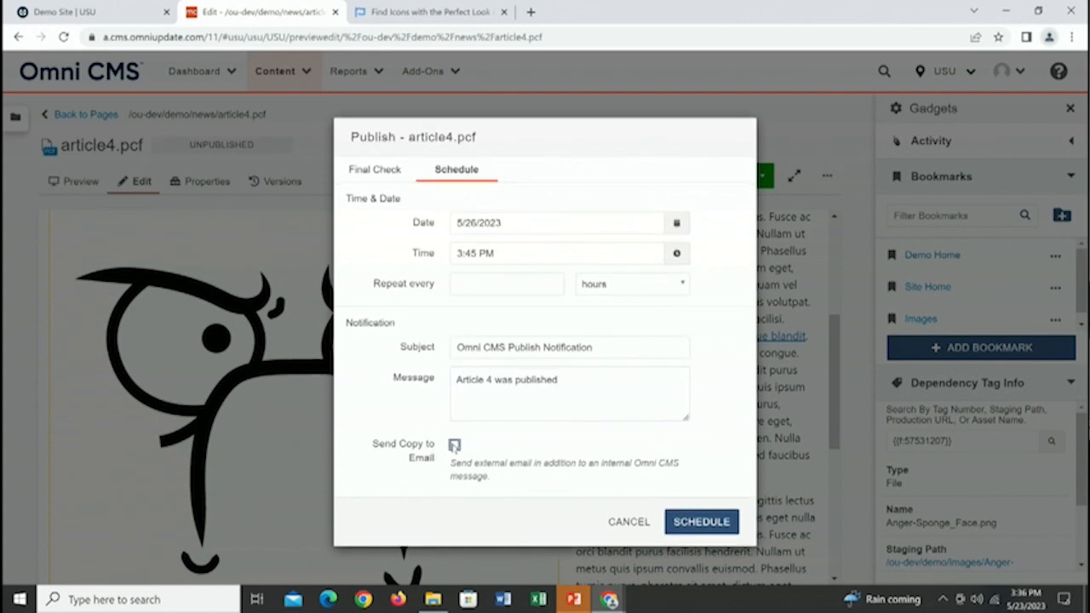
{"action": "left_click", "coordinate": [455, 445]}
{"action": "left_click", "coordinate": [689, 528]}
{"action": "left_click", "coordinate": [689, 529]}
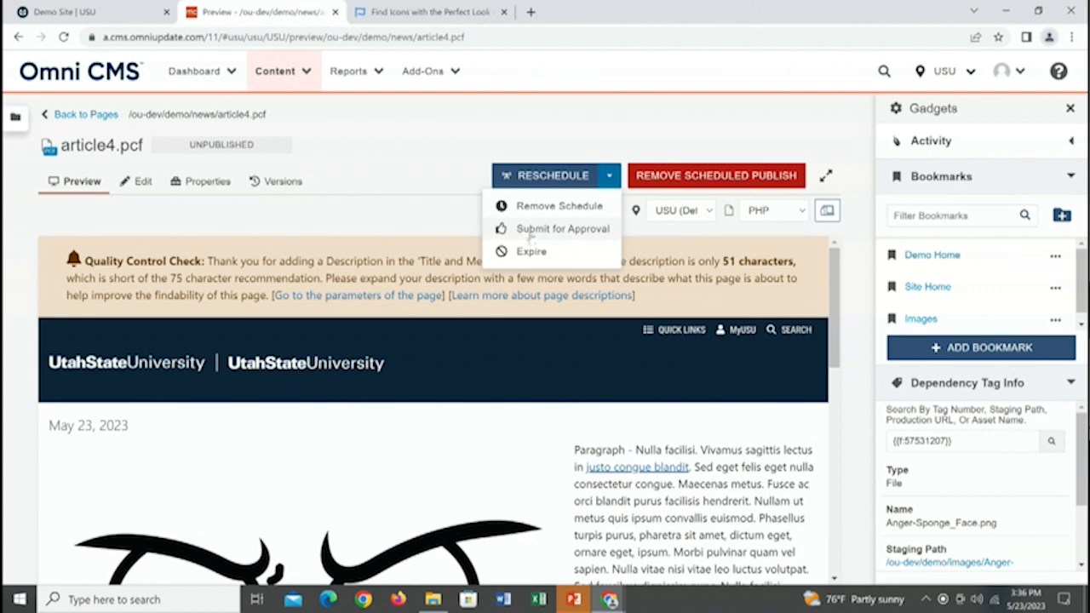
{"action": "left_click", "coordinate": [417, 157]}
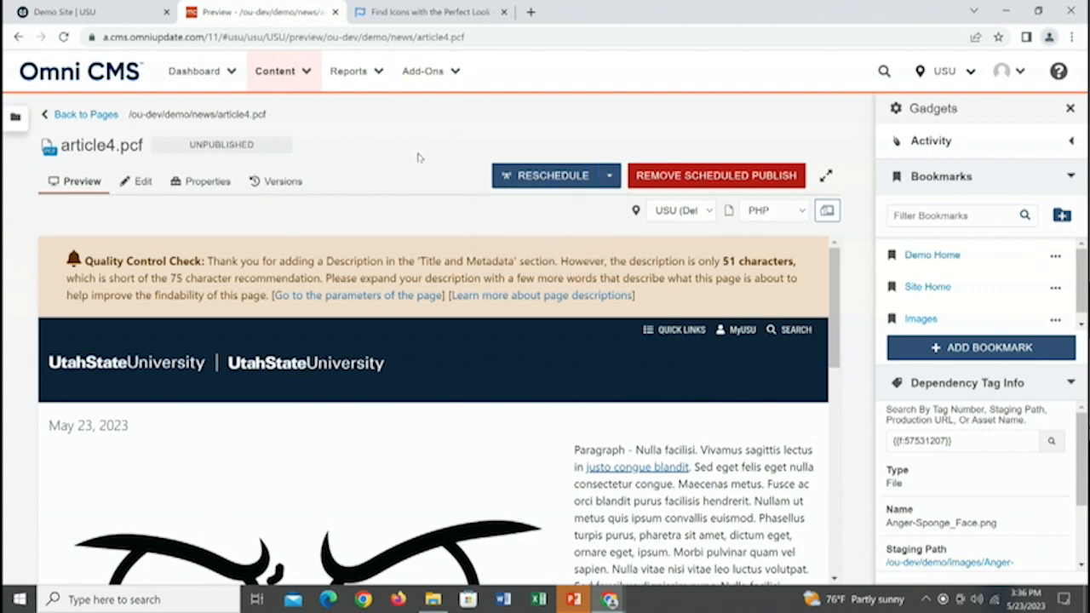
Step: Schedule index.pcf in the news folder to publish on 5/26/2023 at 3:46 PM, and return to the folder's page list
{"action": "left_click", "coordinate": [78, 119]}
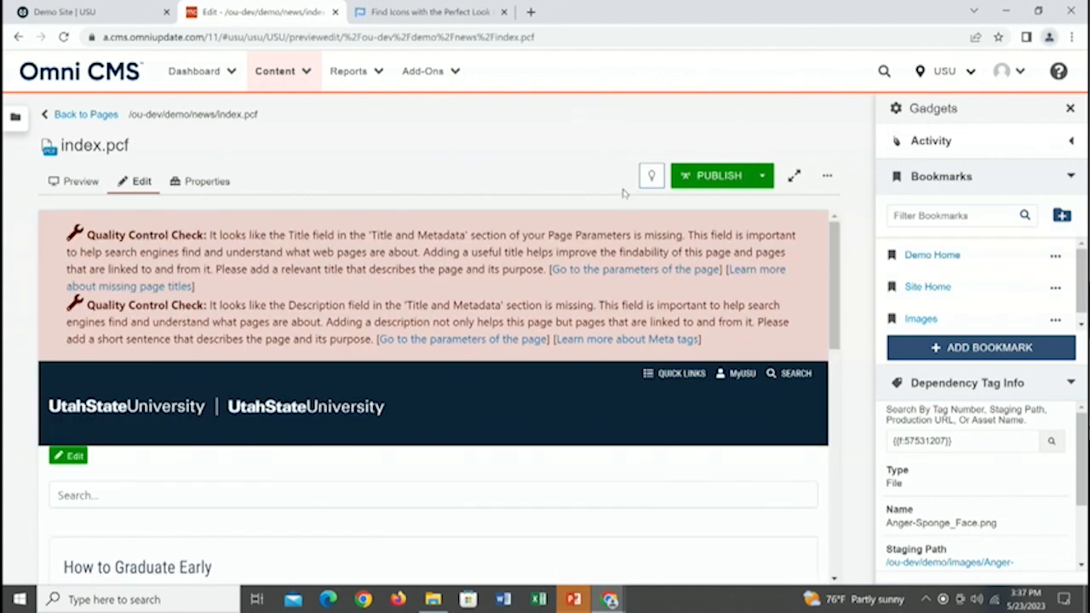
{"action": "left_click", "coordinate": [762, 177]}
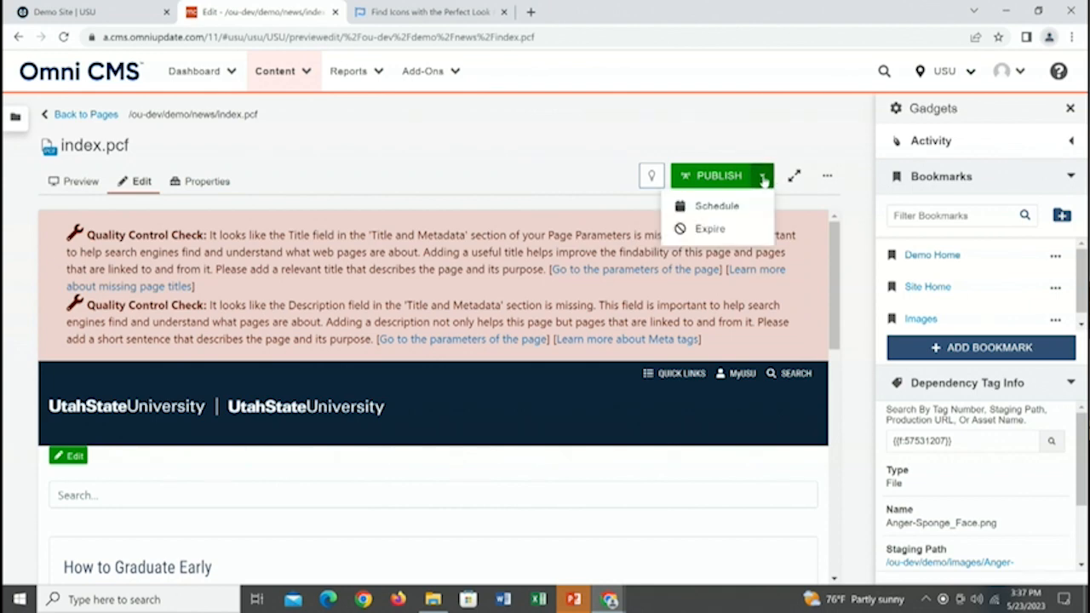
{"action": "left_click", "coordinate": [718, 206]}
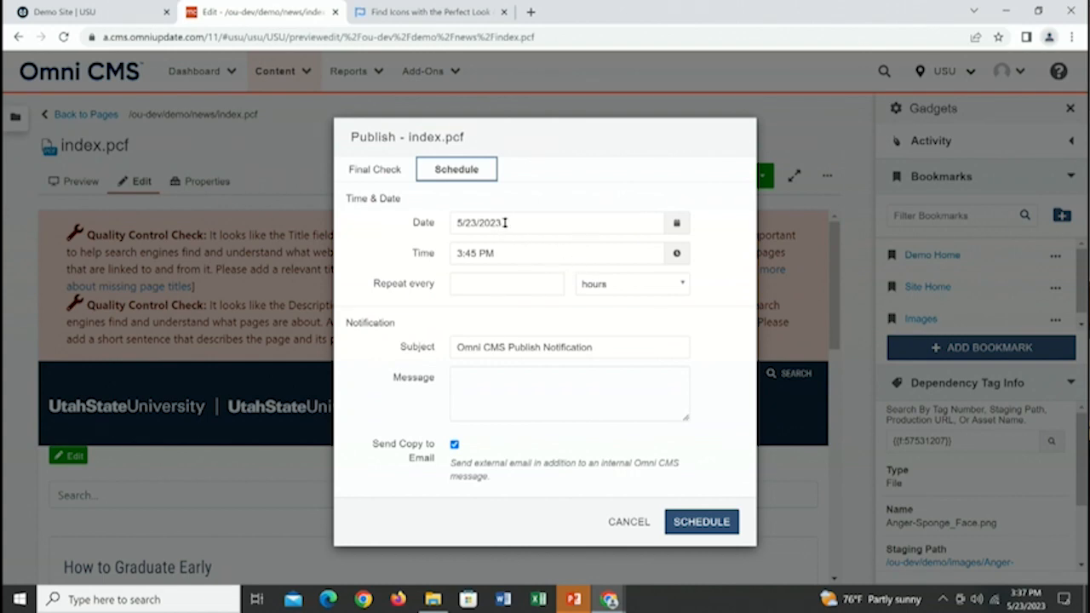
{"action": "left_click", "coordinate": [679, 224]}
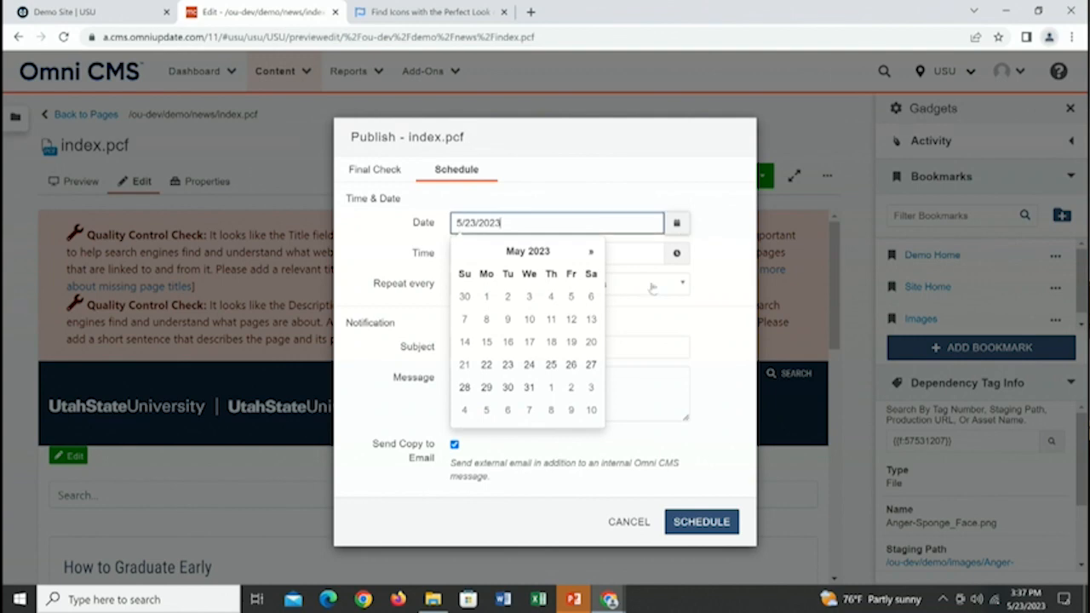
{"action": "left_click", "coordinate": [570, 364]}
{"action": "left_click", "coordinate": [474, 252]}
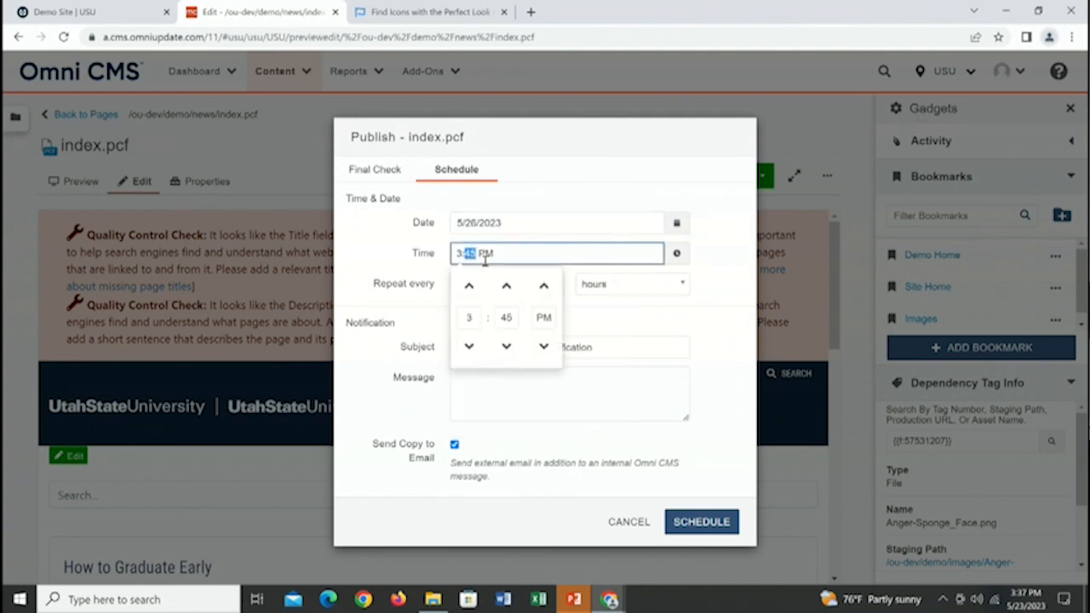
{"action": "type", "text": "46"}
{"action": "left_click", "coordinate": [702, 320]}
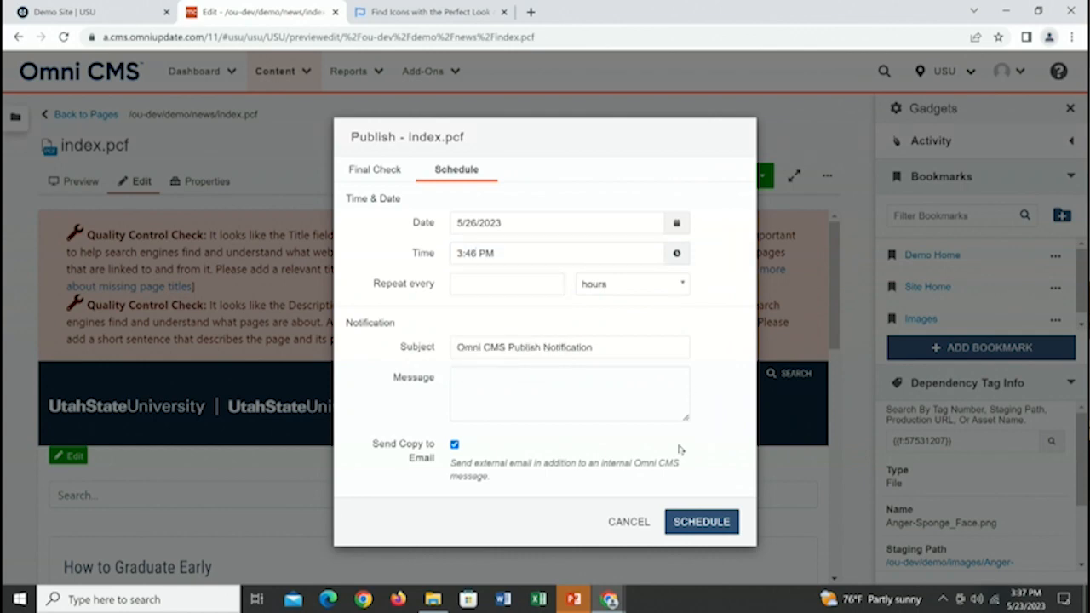
{"action": "left_click", "coordinate": [702, 522]}
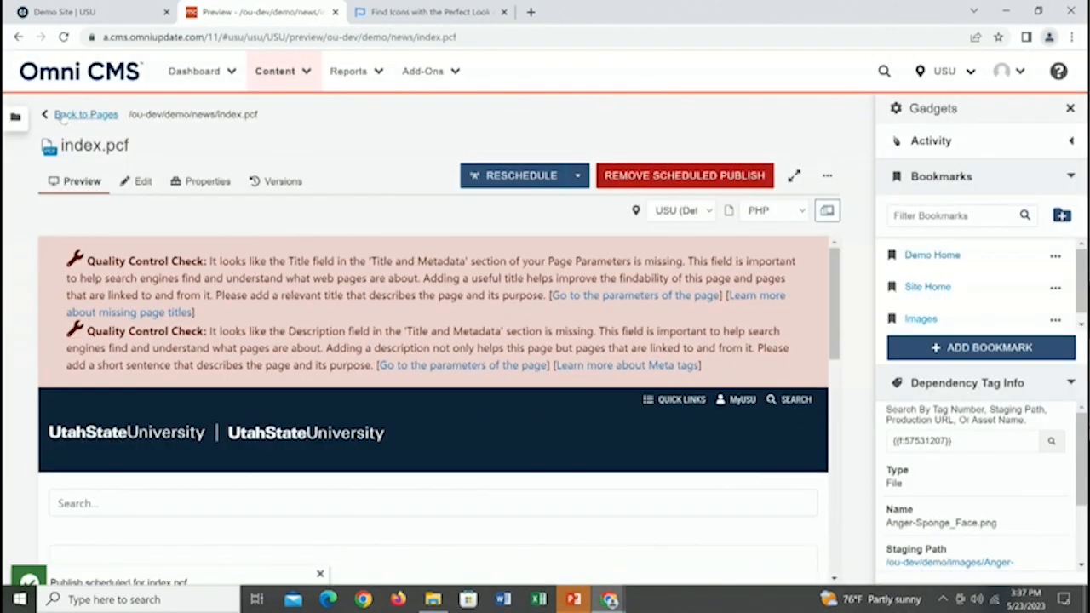
{"action": "left_click", "coordinate": [65, 118]}
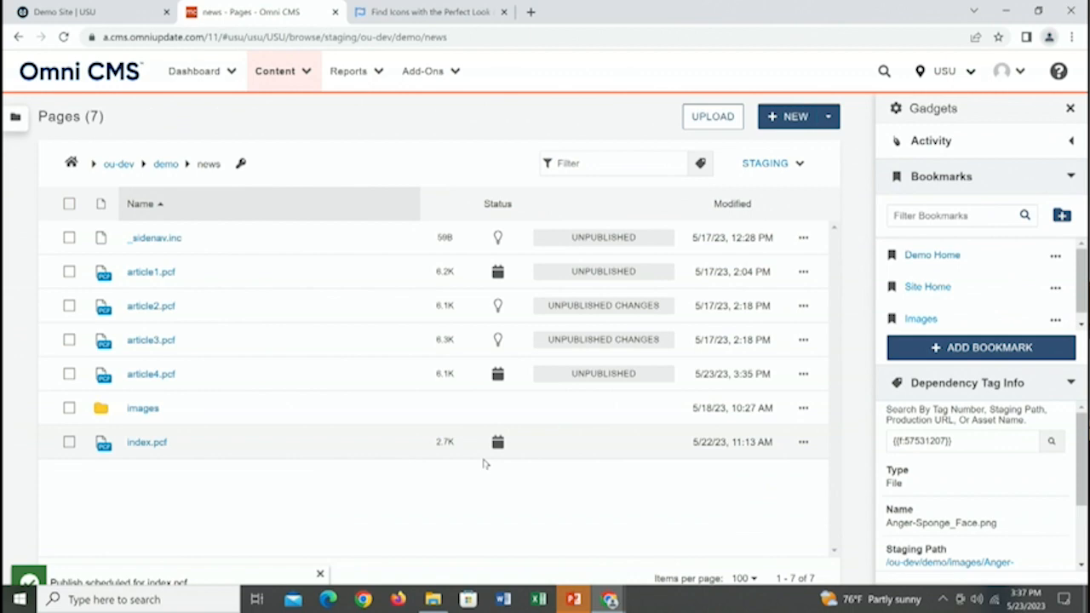
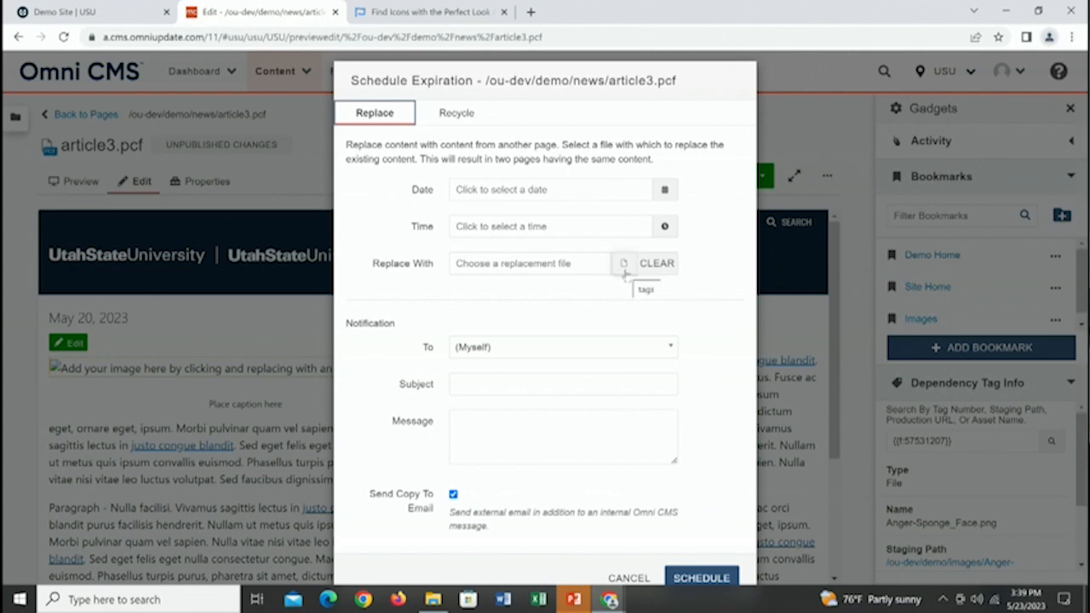
Step: Review the replacement-file chooser in article3.pcf's expiration schedule without picking a file, and switch the expiration to the Recycle option
{"action": "left_click", "coordinate": [624, 265]}
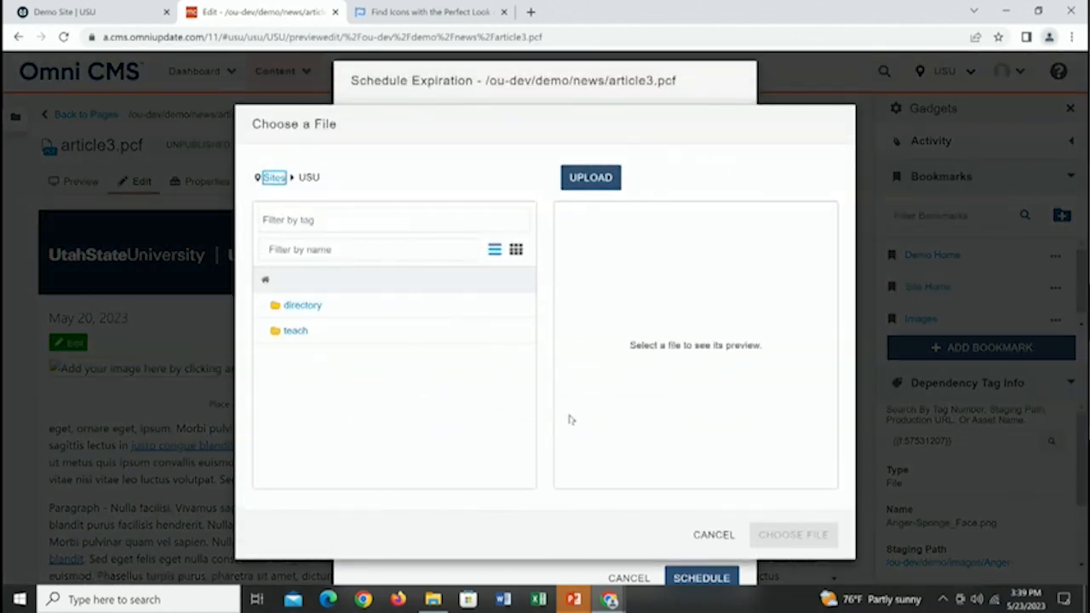
{"action": "left_click", "coordinate": [694, 536]}
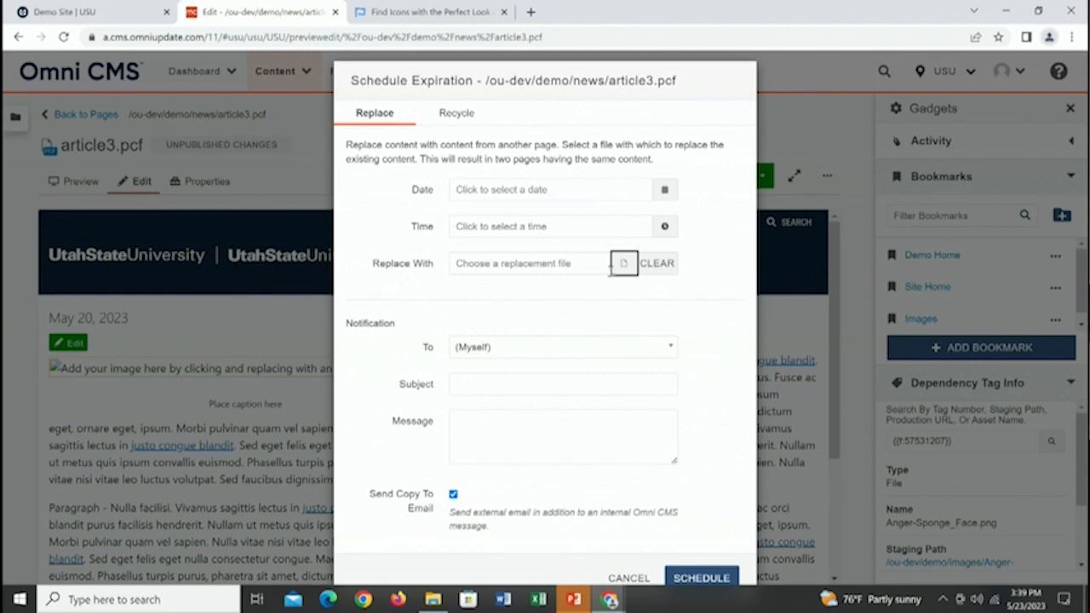
{"action": "left_click", "coordinate": [625, 266]}
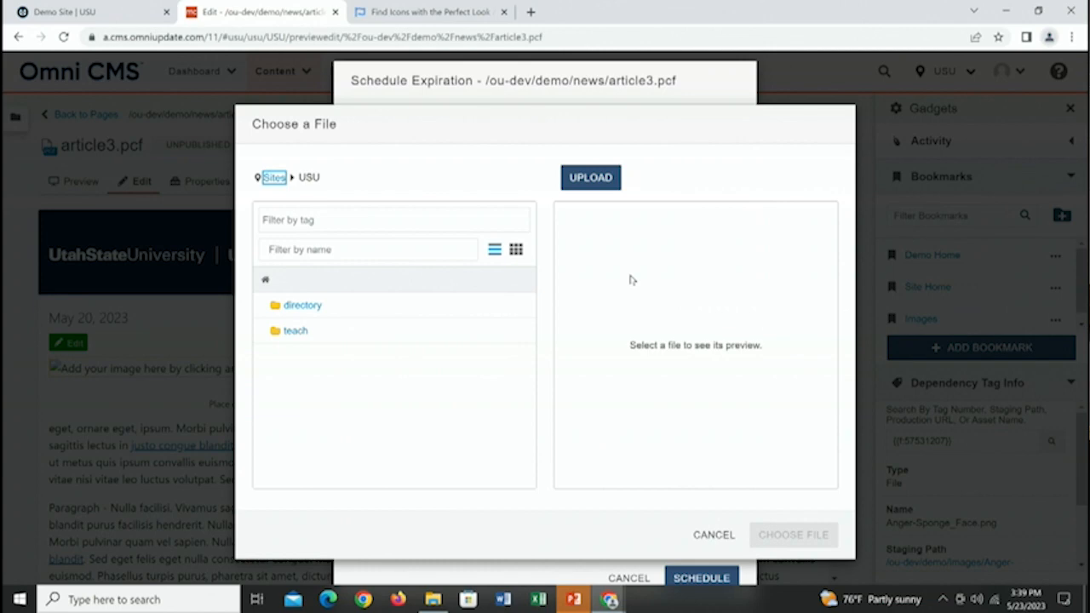
{"action": "left_click", "coordinate": [710, 534]}
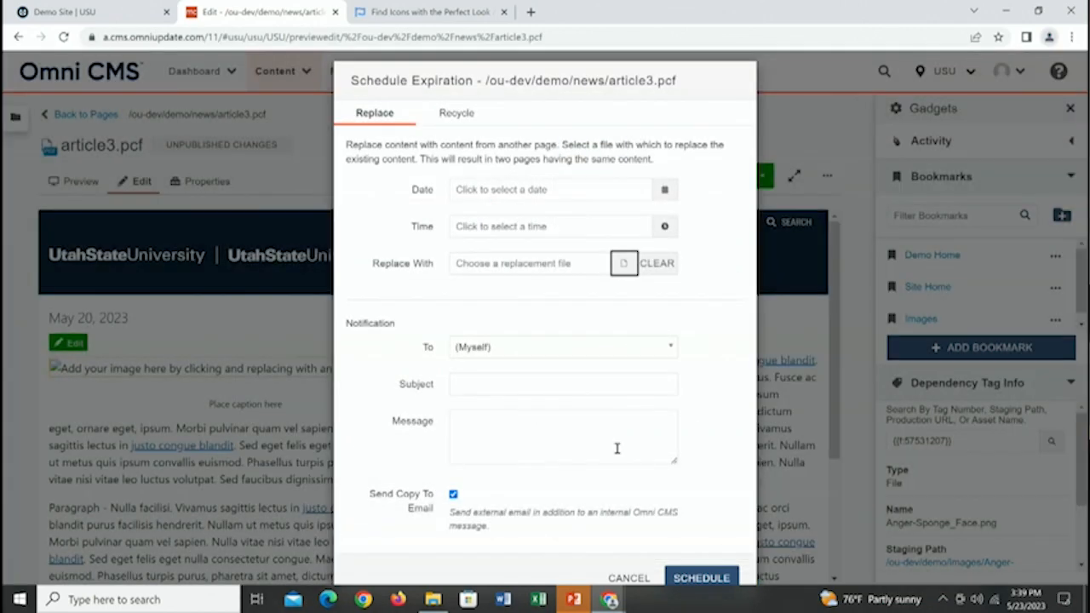
{"action": "left_click", "coordinate": [457, 114]}
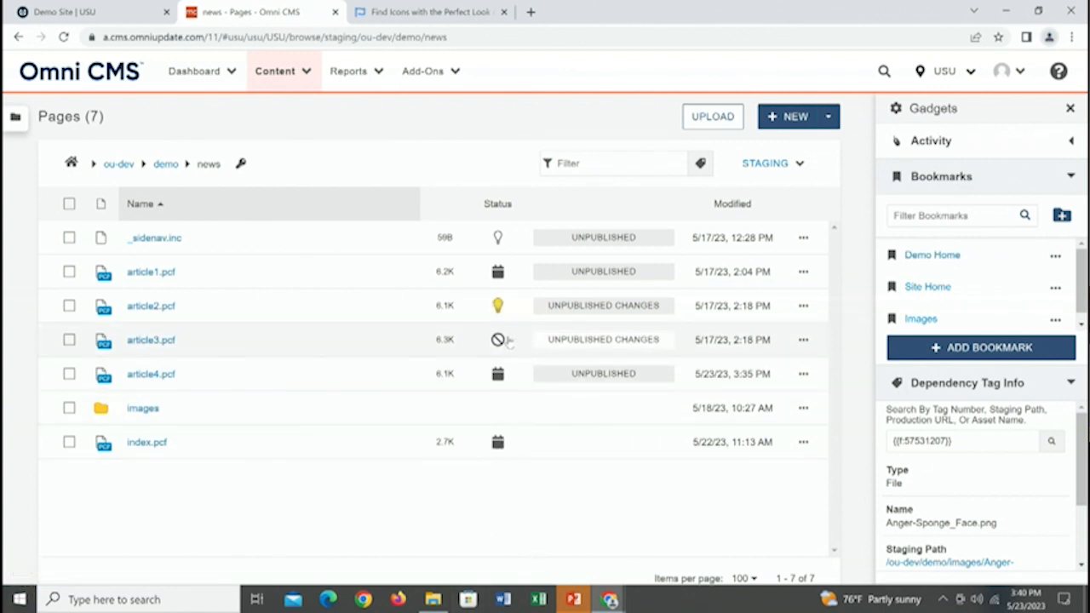
{"action": "mouse_move", "coordinate": [499, 339]}
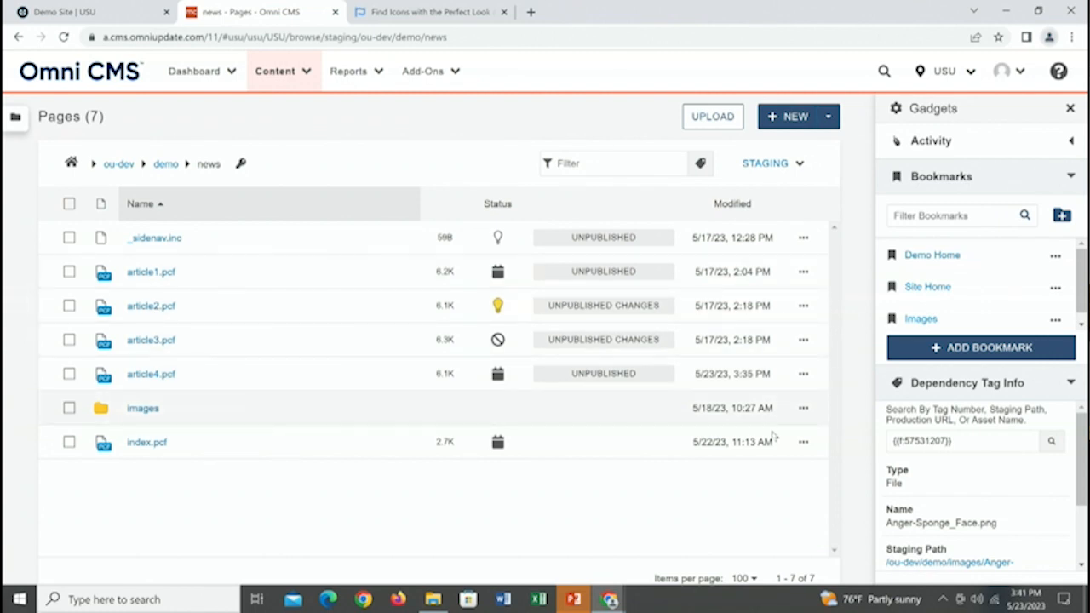
Step: Go to the demo folder, view the reminder settings of its index.pcf, and close them without saving
{"action": "left_click", "coordinate": [804, 442]}
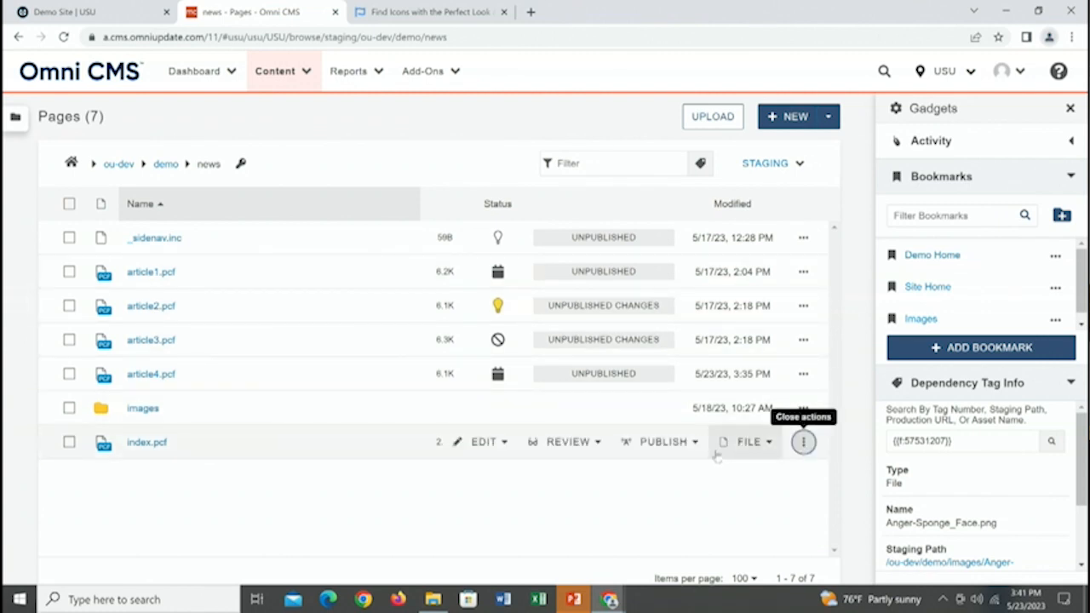
{"action": "left_click", "coordinate": [166, 164]}
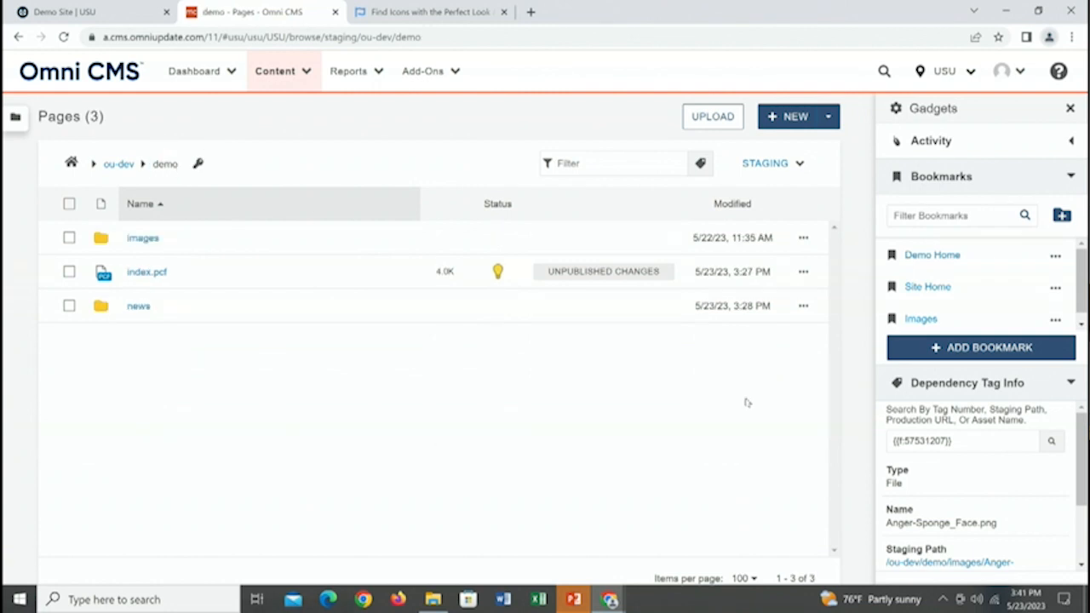
{"action": "left_click", "coordinate": [803, 271]}
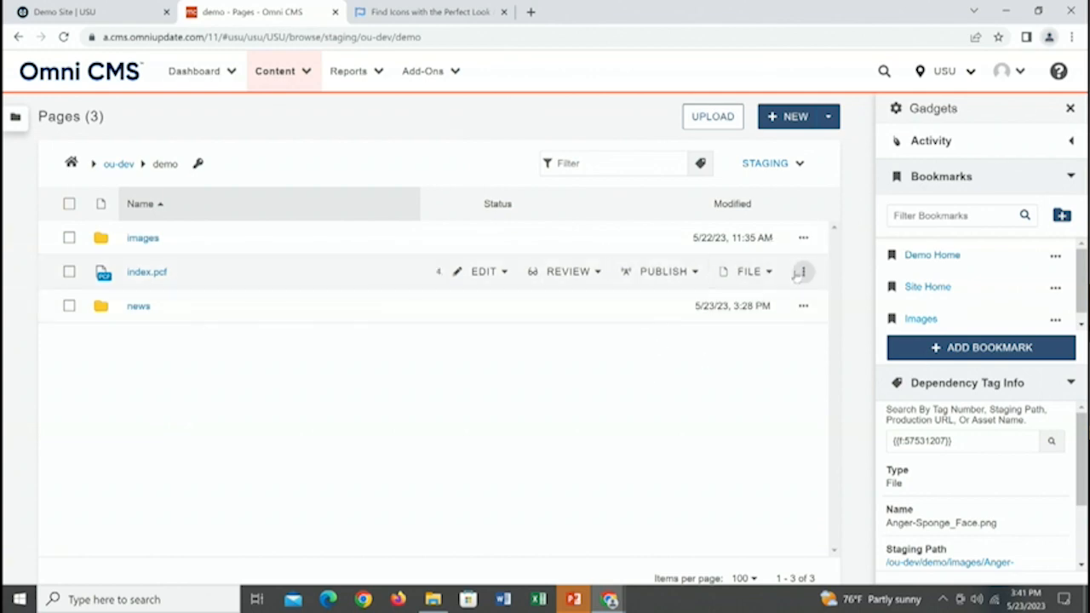
{"action": "left_click", "coordinate": [801, 272]}
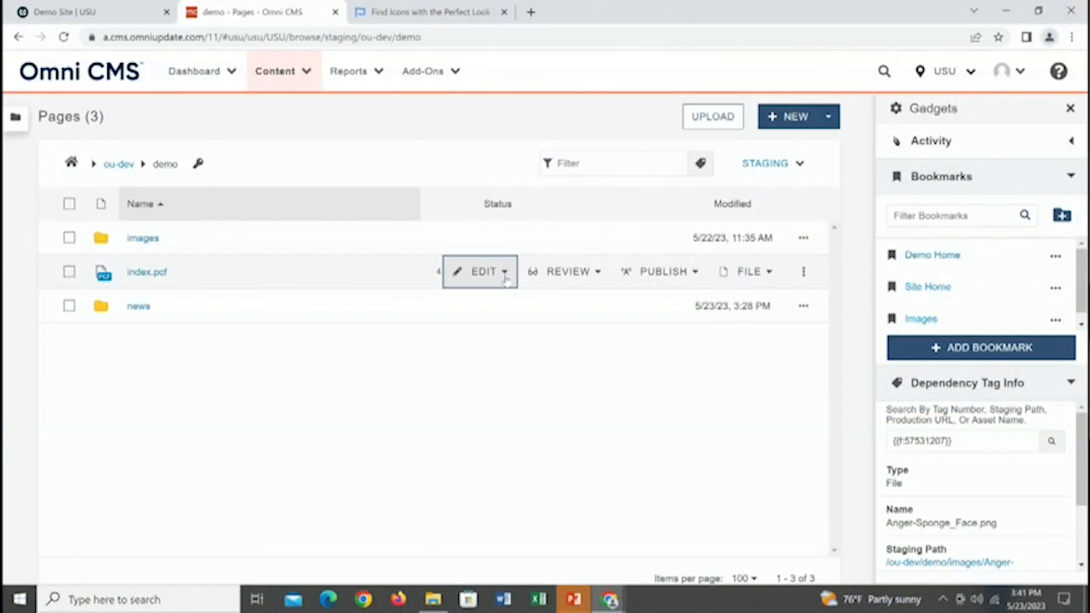
{"action": "left_click", "coordinate": [505, 278]}
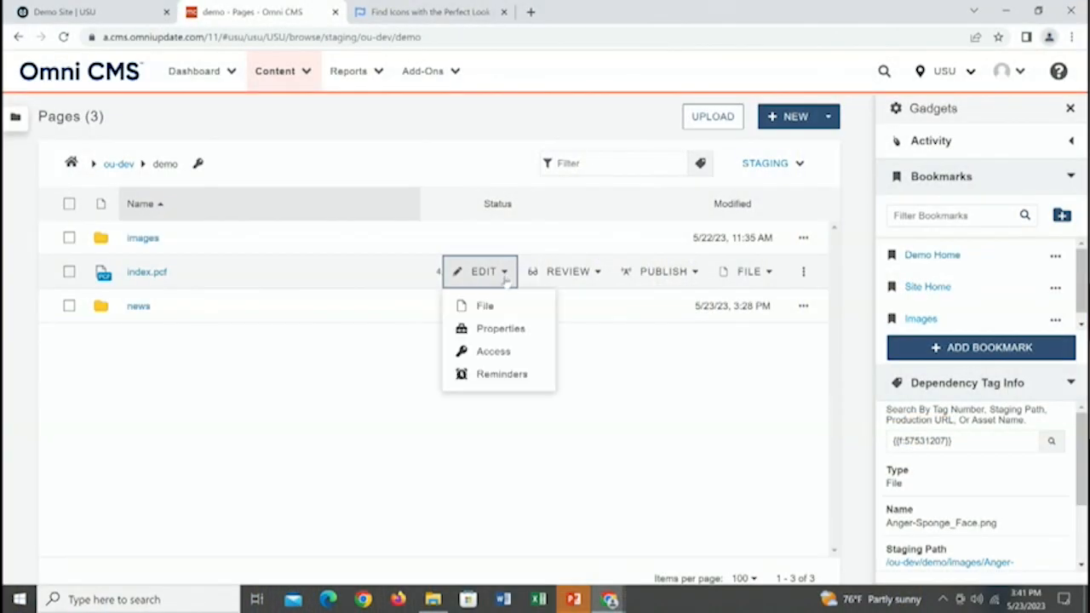
{"action": "left_click", "coordinate": [490, 384]}
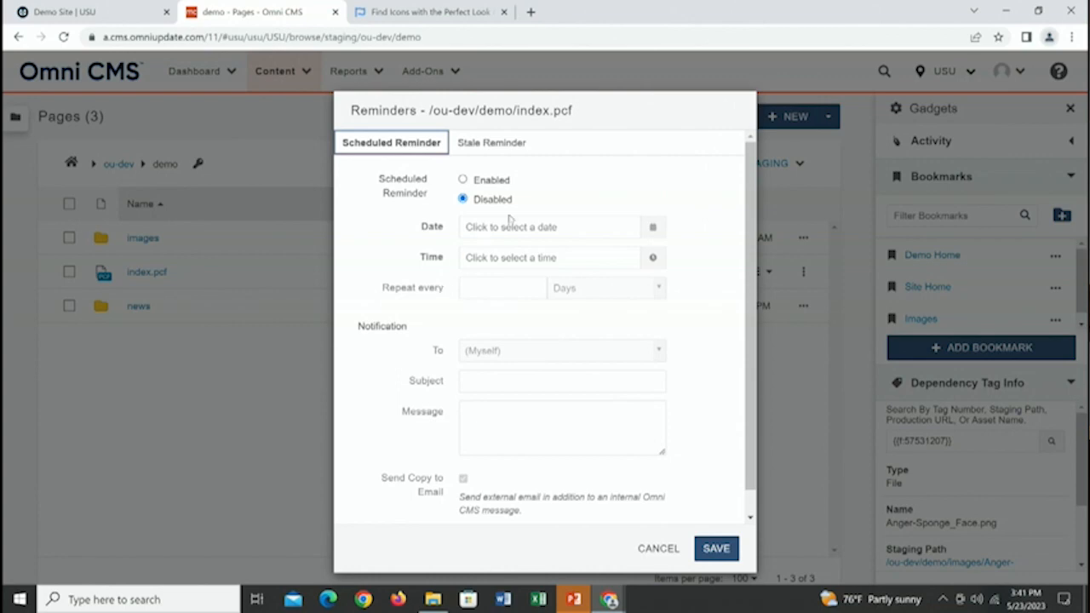
{"action": "left_click", "coordinate": [502, 432]}
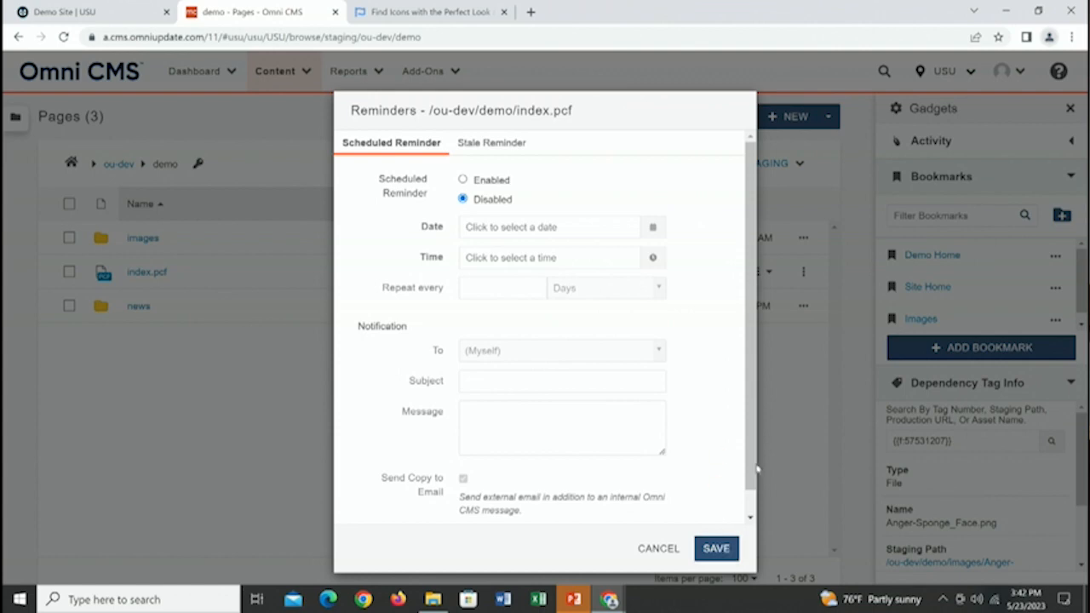
{"action": "left_click", "coordinate": [658, 548]}
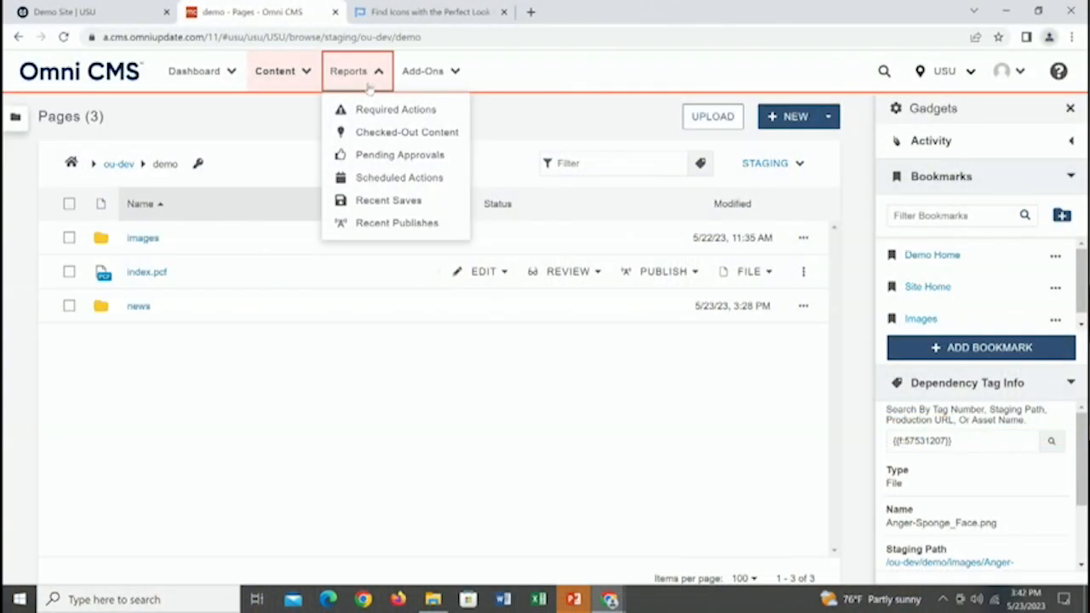
Step: Open the Checked-Out Content report and check in /ou-dev/demo/news/article2.pcf and /ou-dev/demo/index.pcf
{"action": "left_click", "coordinate": [383, 137]}
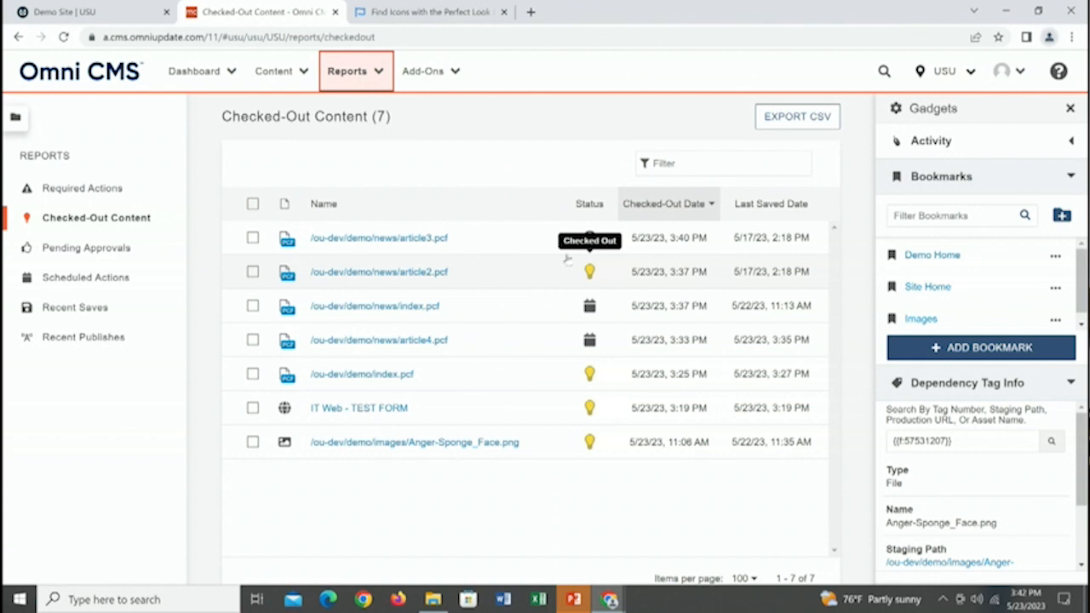
{"action": "left_click", "coordinate": [358, 75]}
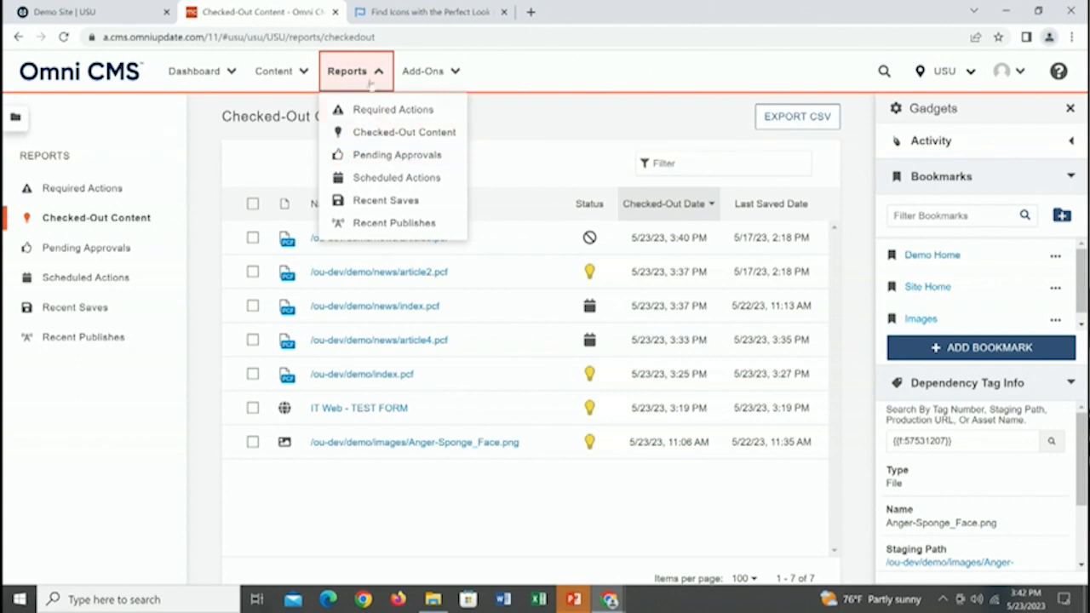
{"action": "left_click", "coordinate": [381, 134]}
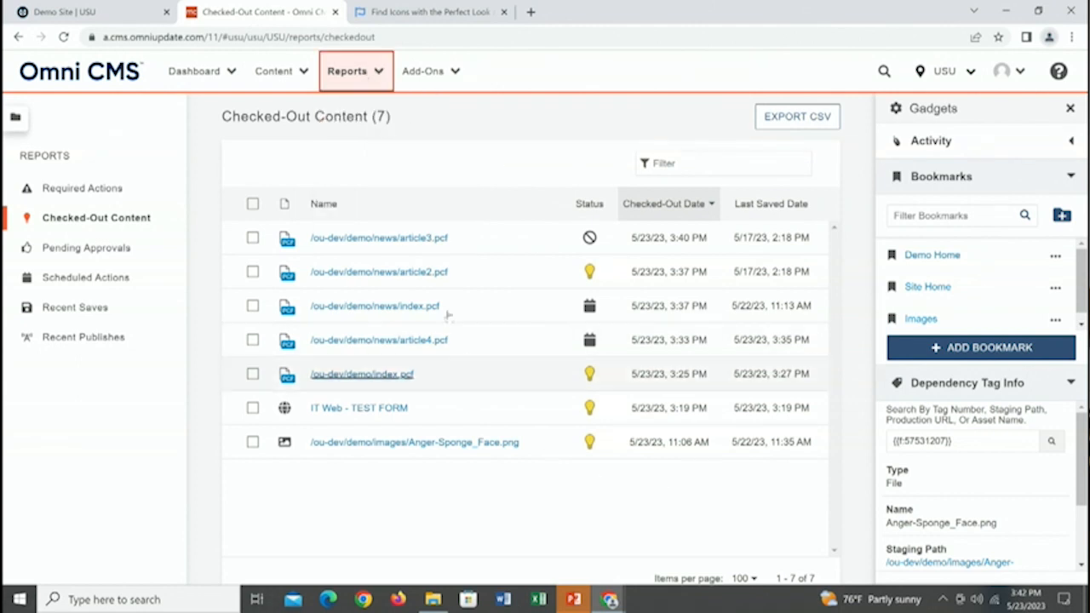
{"action": "left_click", "coordinate": [590, 274]}
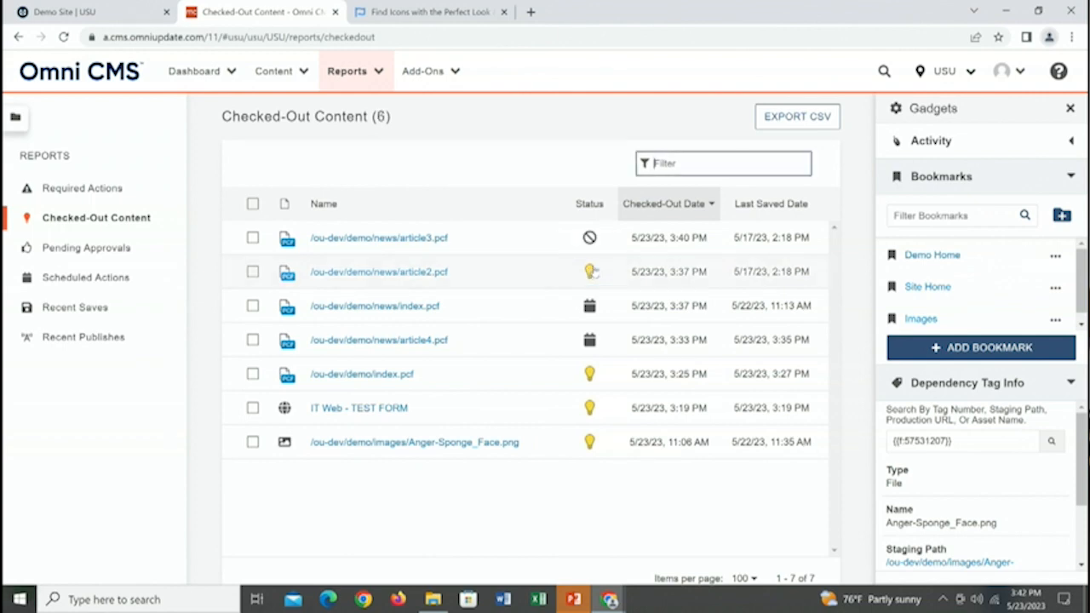
{"action": "left_click", "coordinate": [589, 339]}
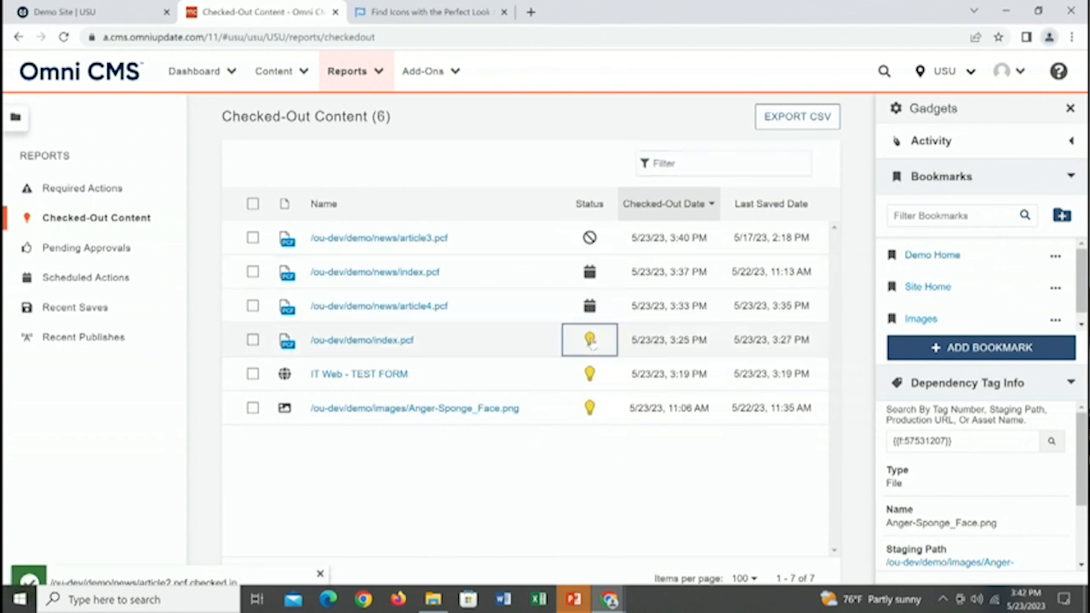